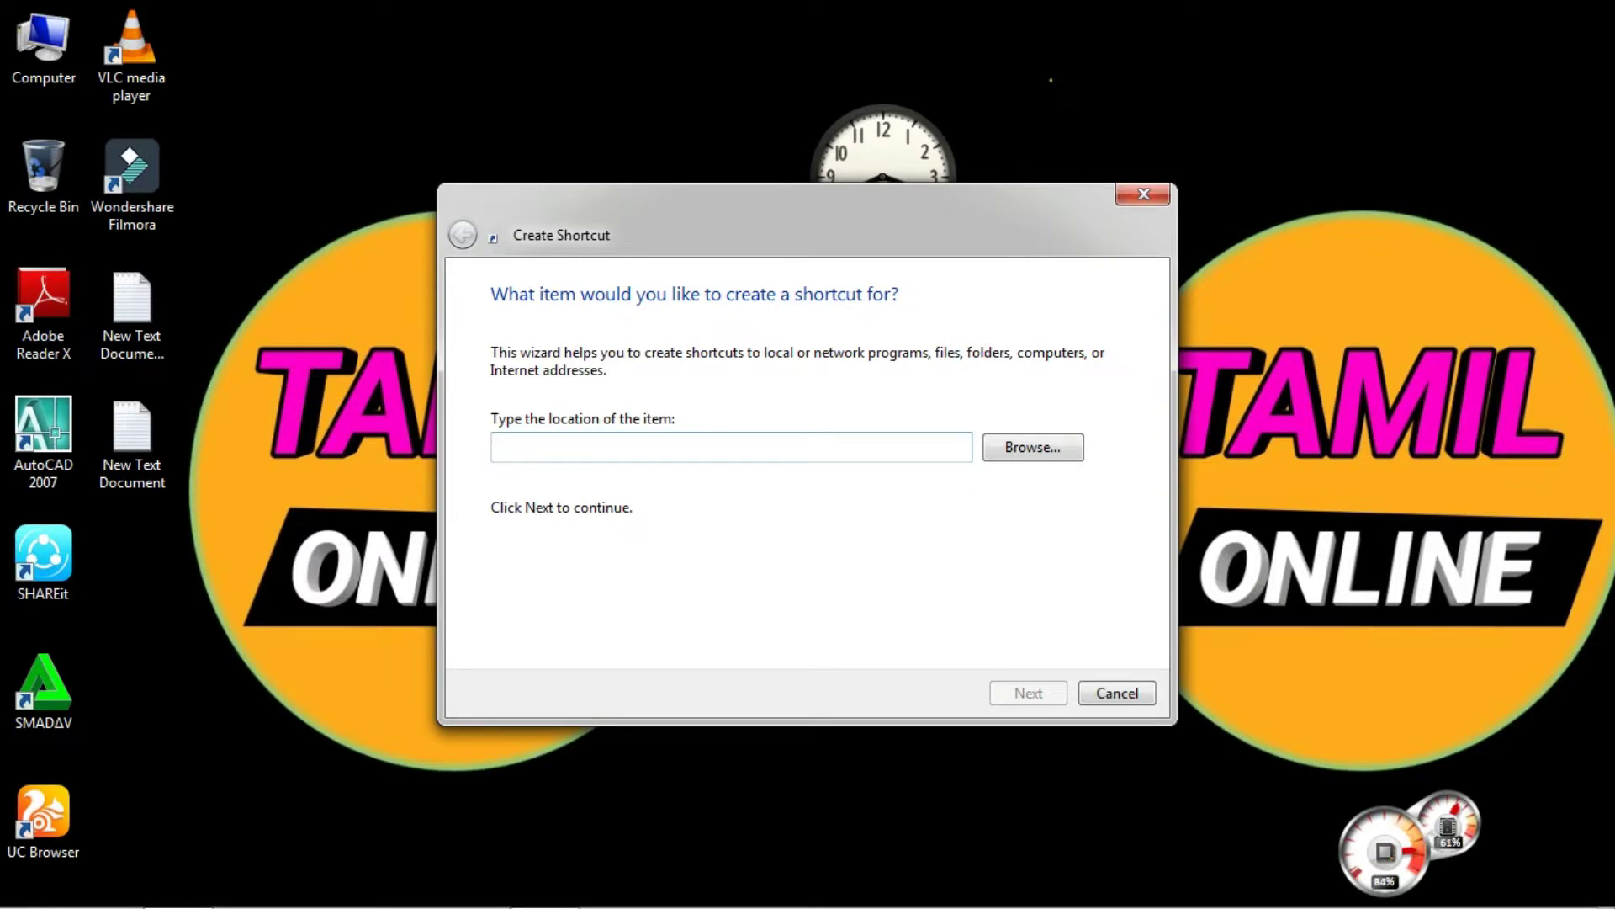
# - Enter 'shutdown -s -t 3600' as the new shortcut's location
pyautogui.write('sh')
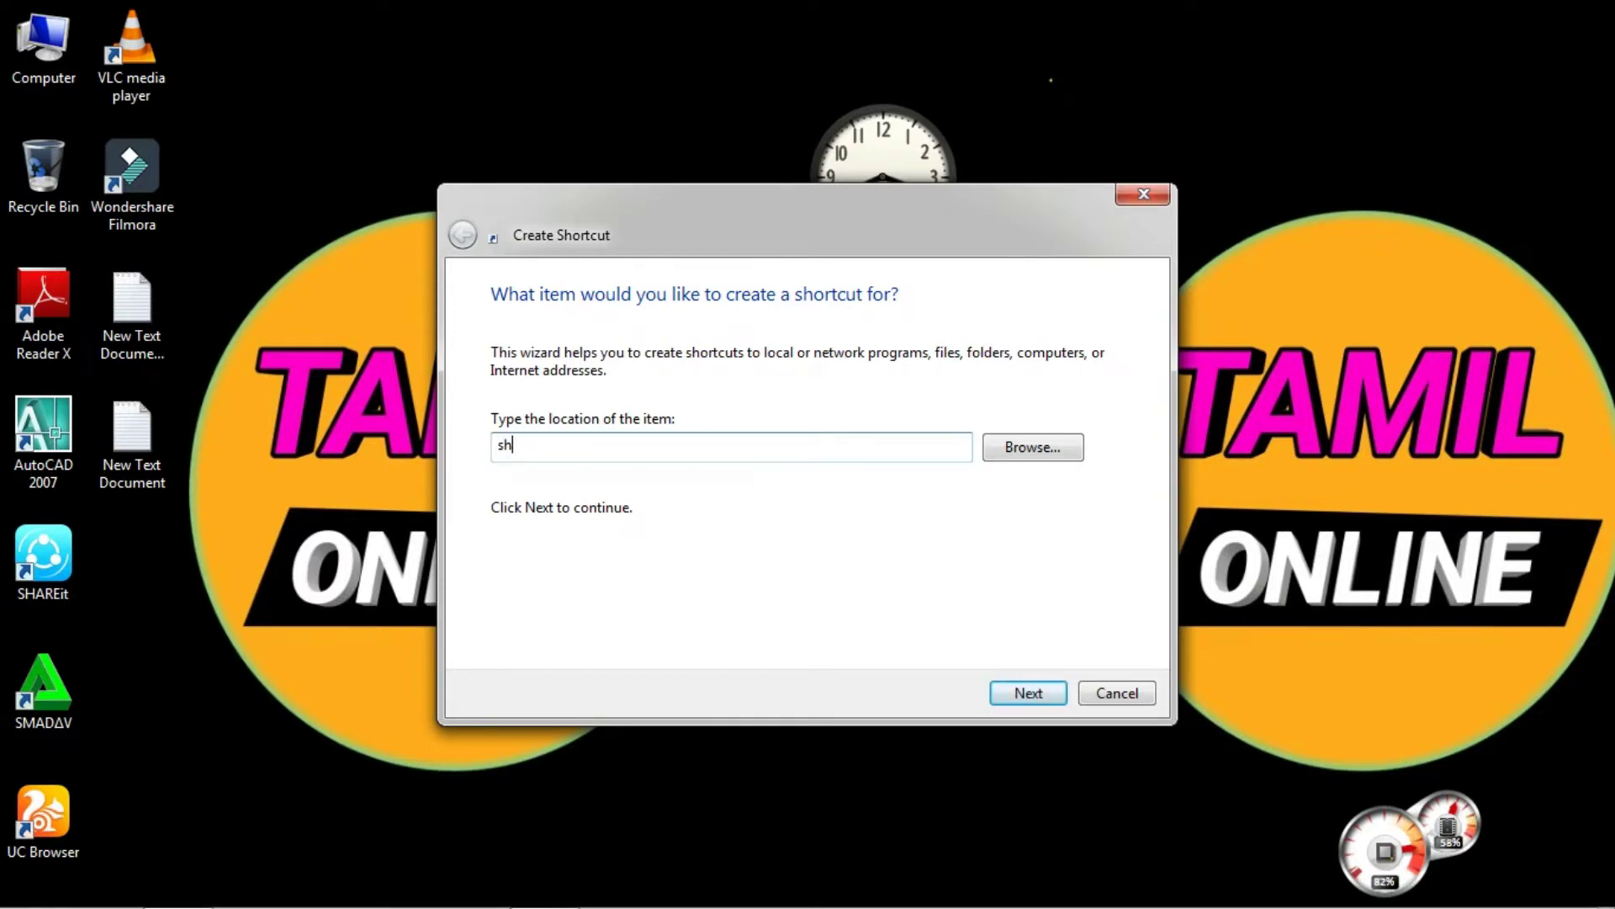
pyautogui.write('utdown _s _t 3600')
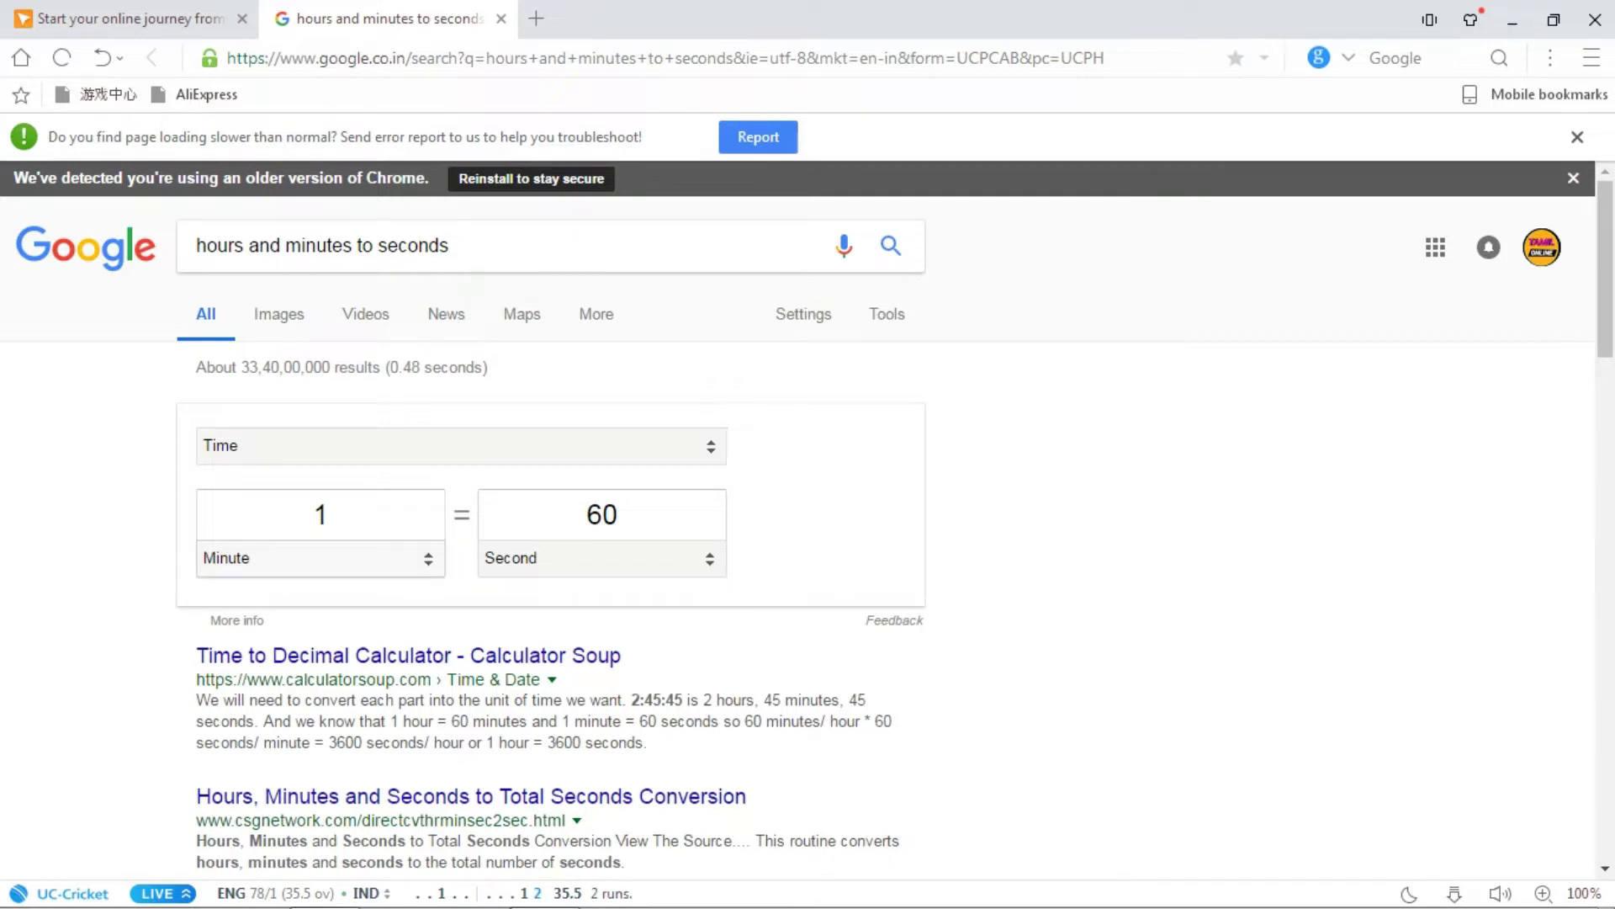
# - Switch the converter's source unit to Hour and convert 2 hours to seconds
pyautogui.click(321, 559)
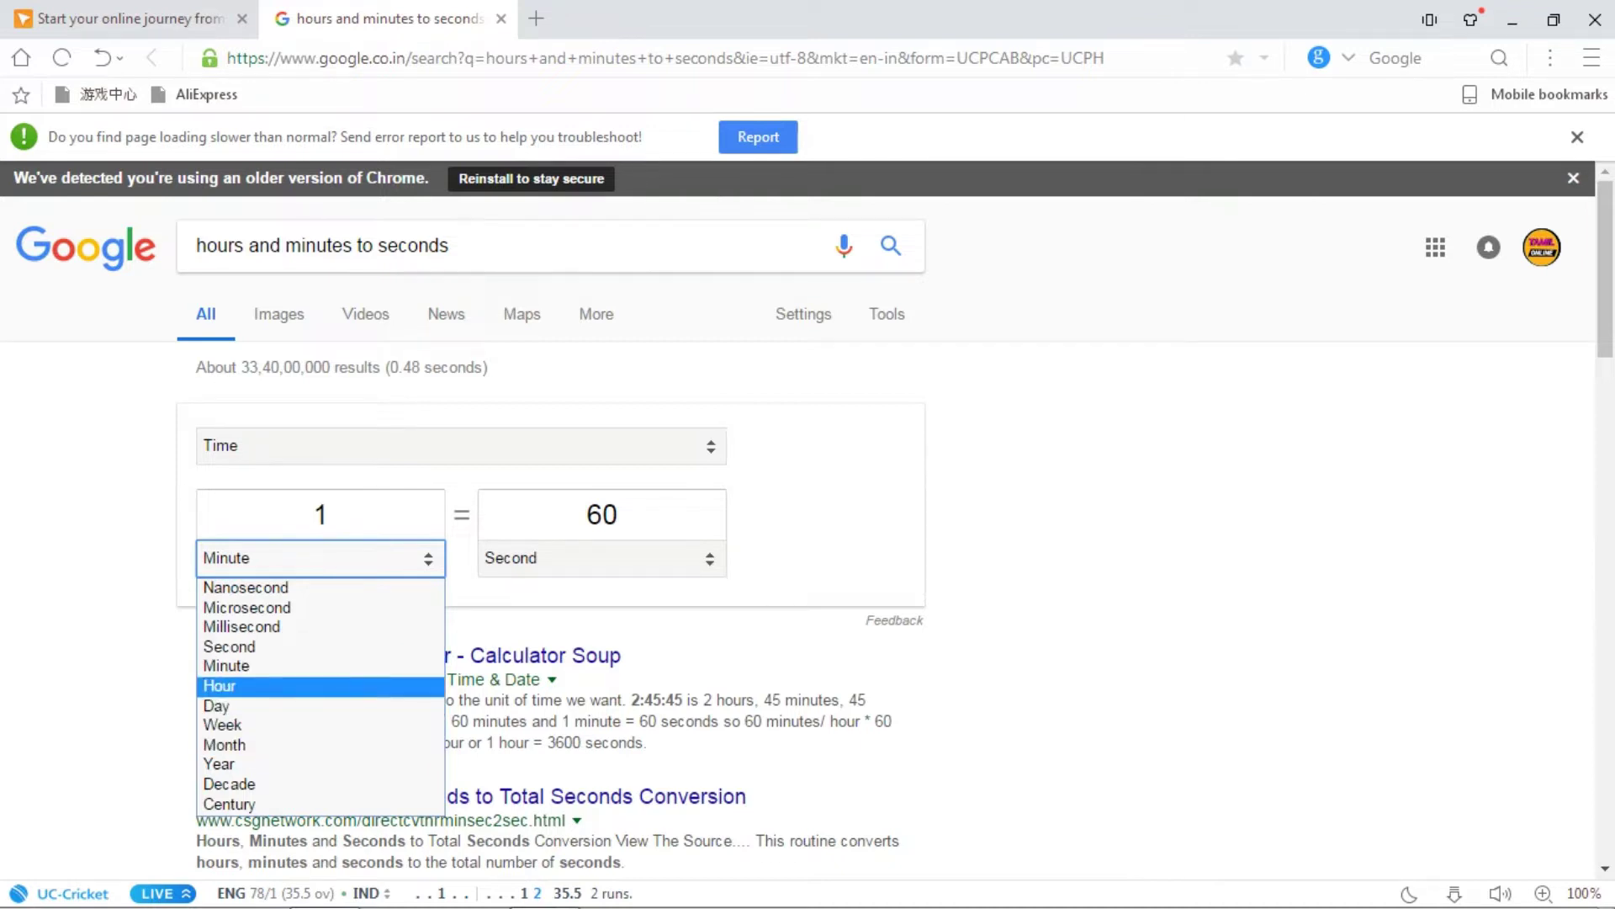
pyautogui.click(220, 686)
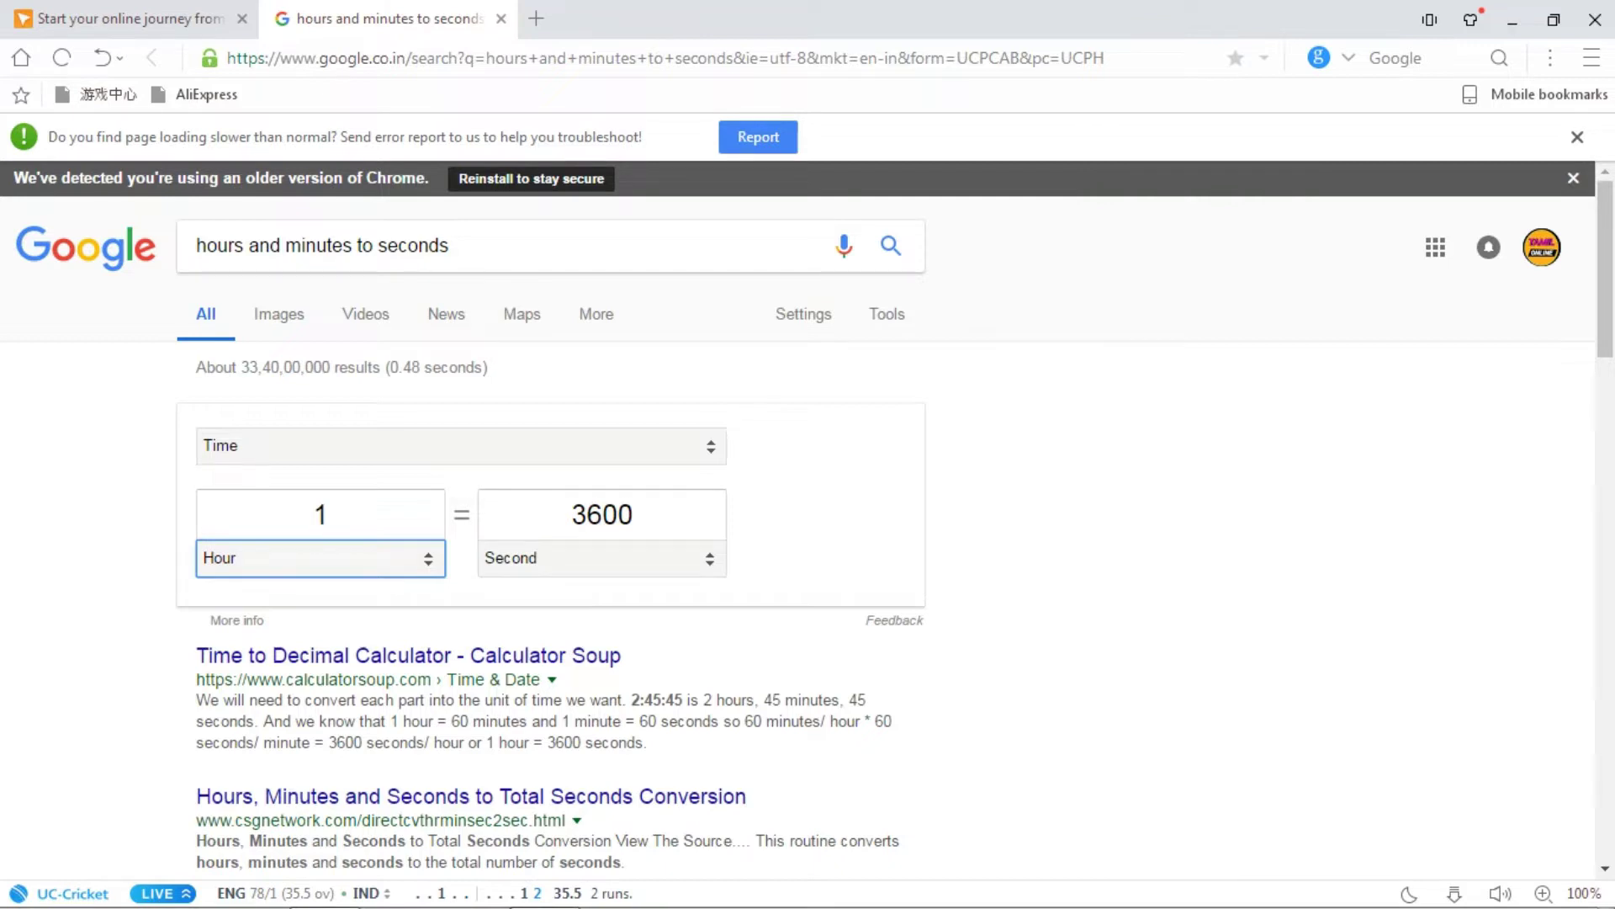
pyautogui.click(328, 514)
pyautogui.doubleClick(320, 514)
pyautogui.press('BackSpace')
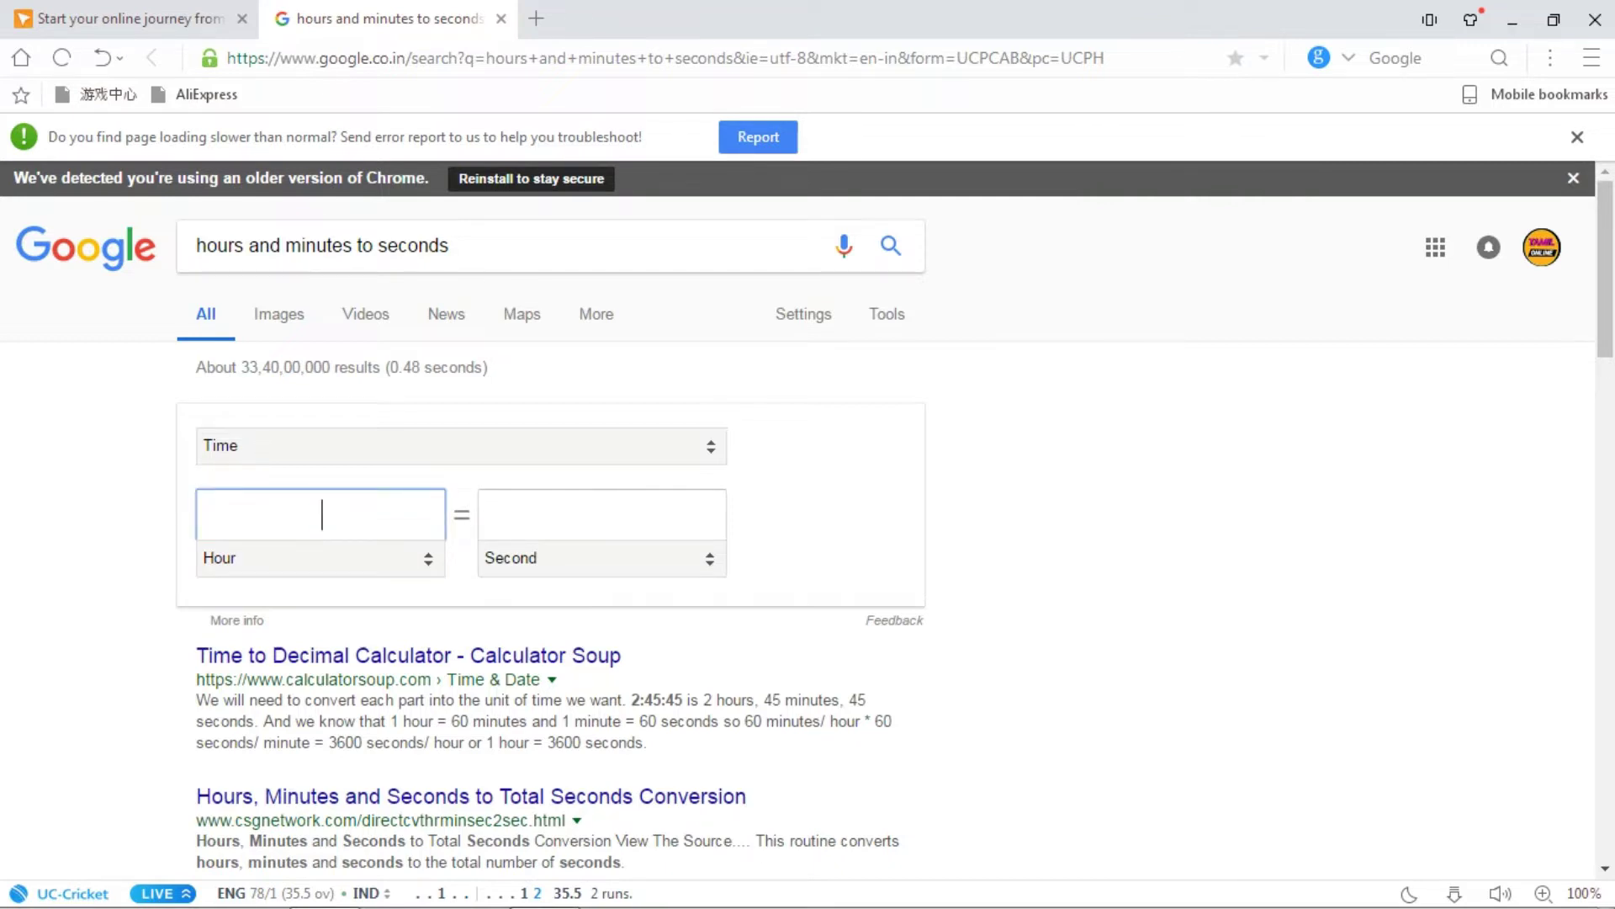
pyautogui.write('2')
# - Try 5, 4 and then 1 hour, confirming 1 hour equals 3600 seconds
pyautogui.hotkey('ctrl', 'a')
pyautogui.press('BackSpace')
pyautogui.write('5')
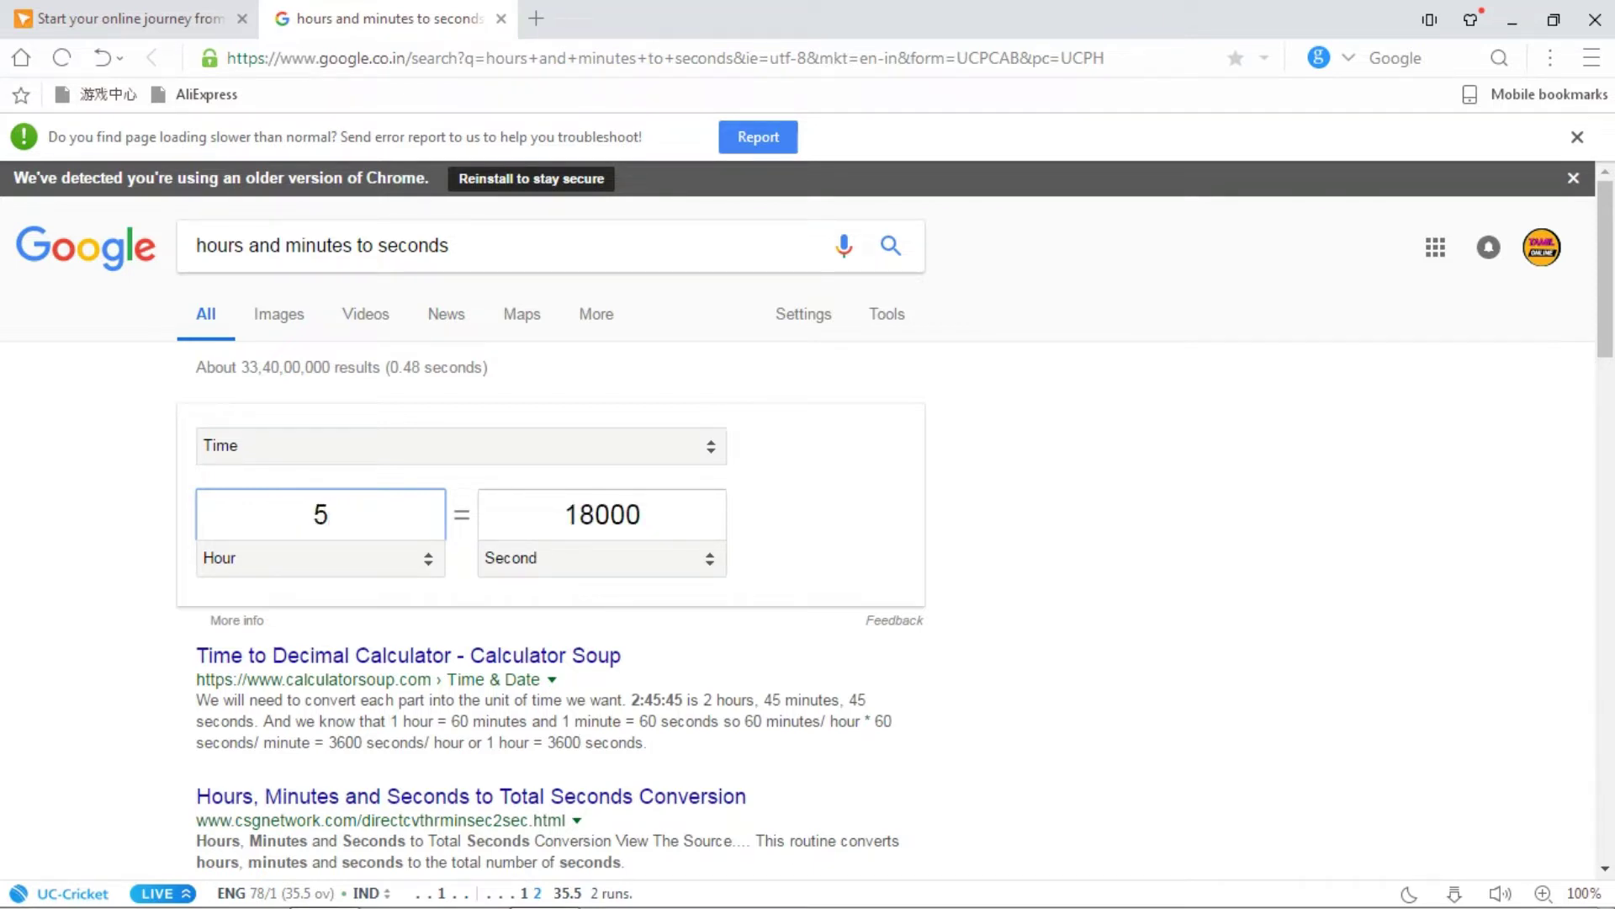
pyautogui.hotkey('ctrl', 'a')
pyautogui.press('BackSpace')
pyautogui.write('4')
pyautogui.hotkey('ctrl', 'a')
pyautogui.press('BackSpace')
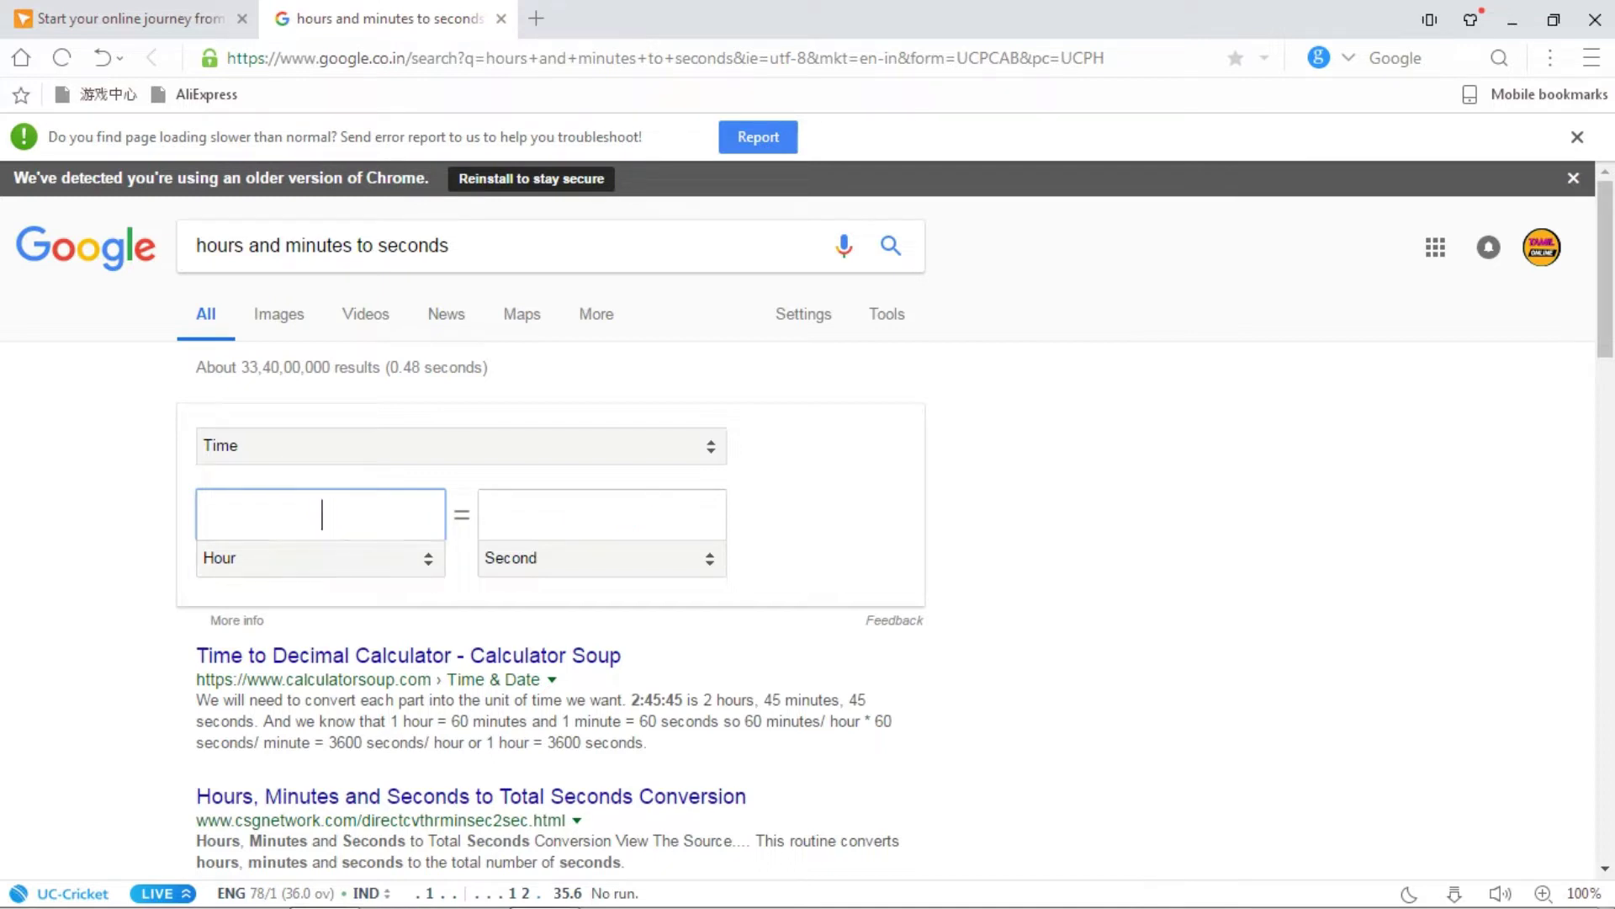
pyautogui.write('1')
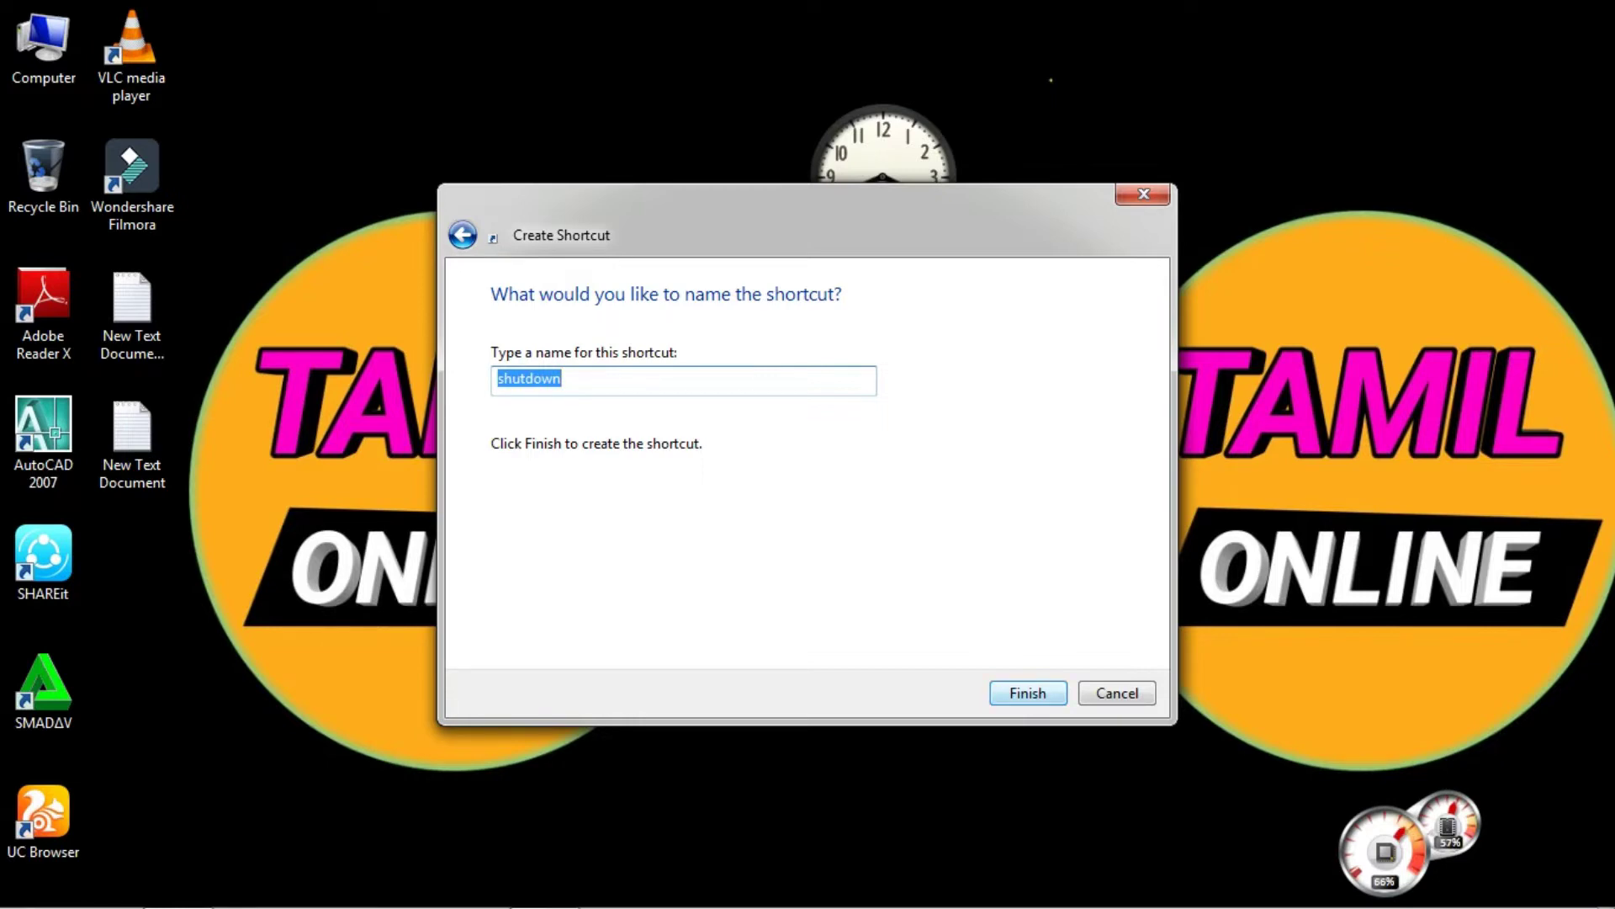
# - Finish the 'shutdown' shortcut, refresh the desktop, and run it to start the countdown
pyautogui.press('Return')
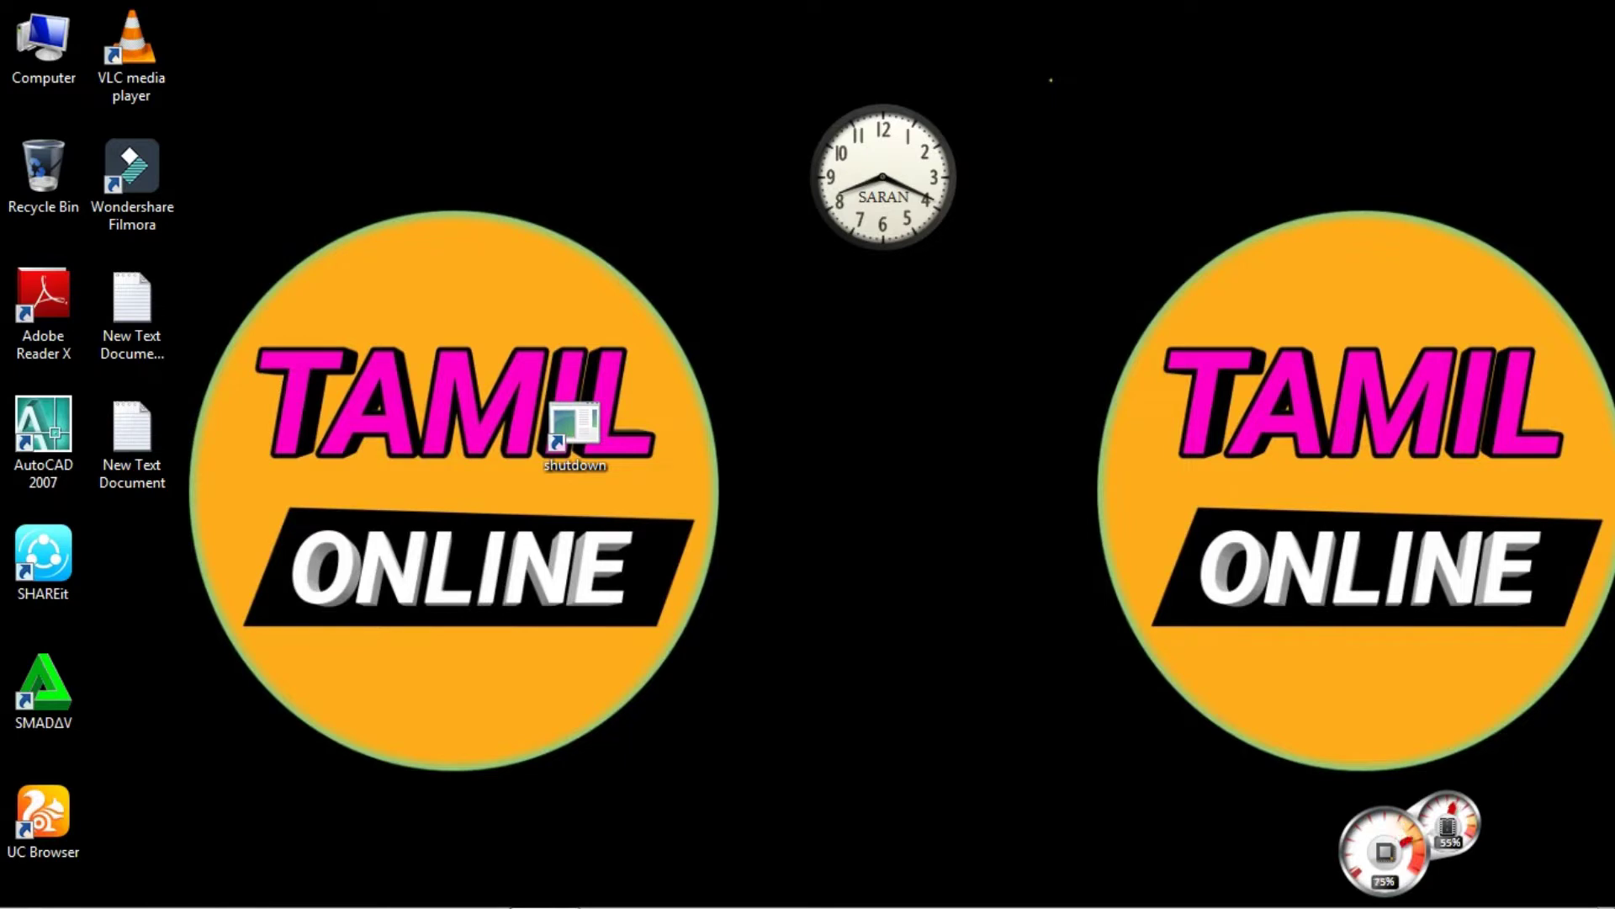
pyautogui.rightClick(714, 443)
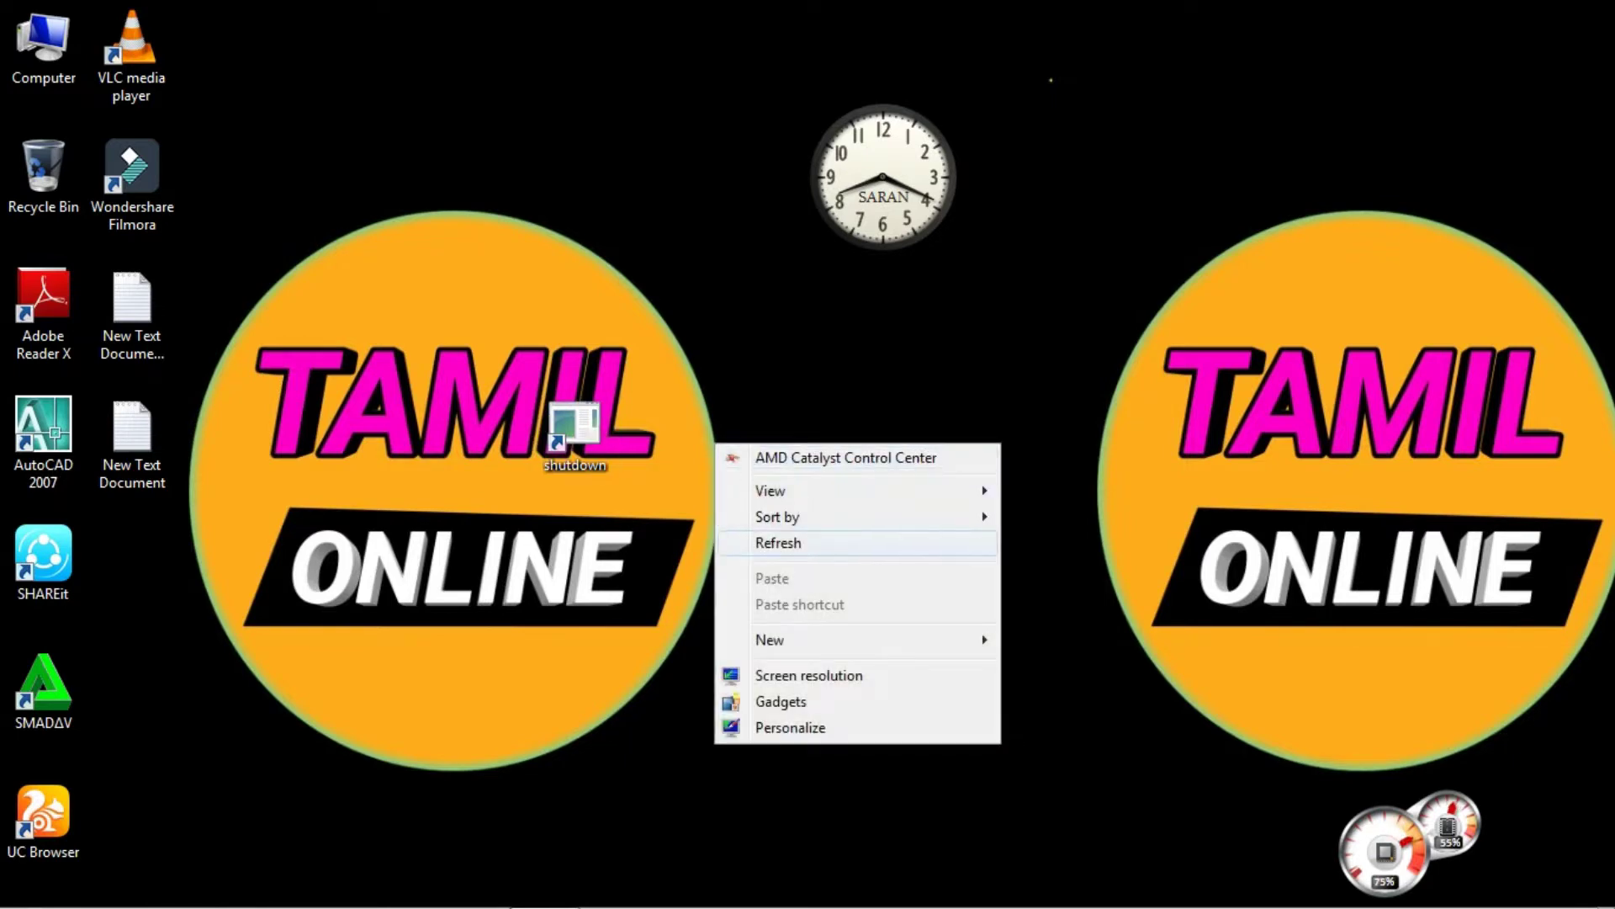
pyautogui.click(779, 543)
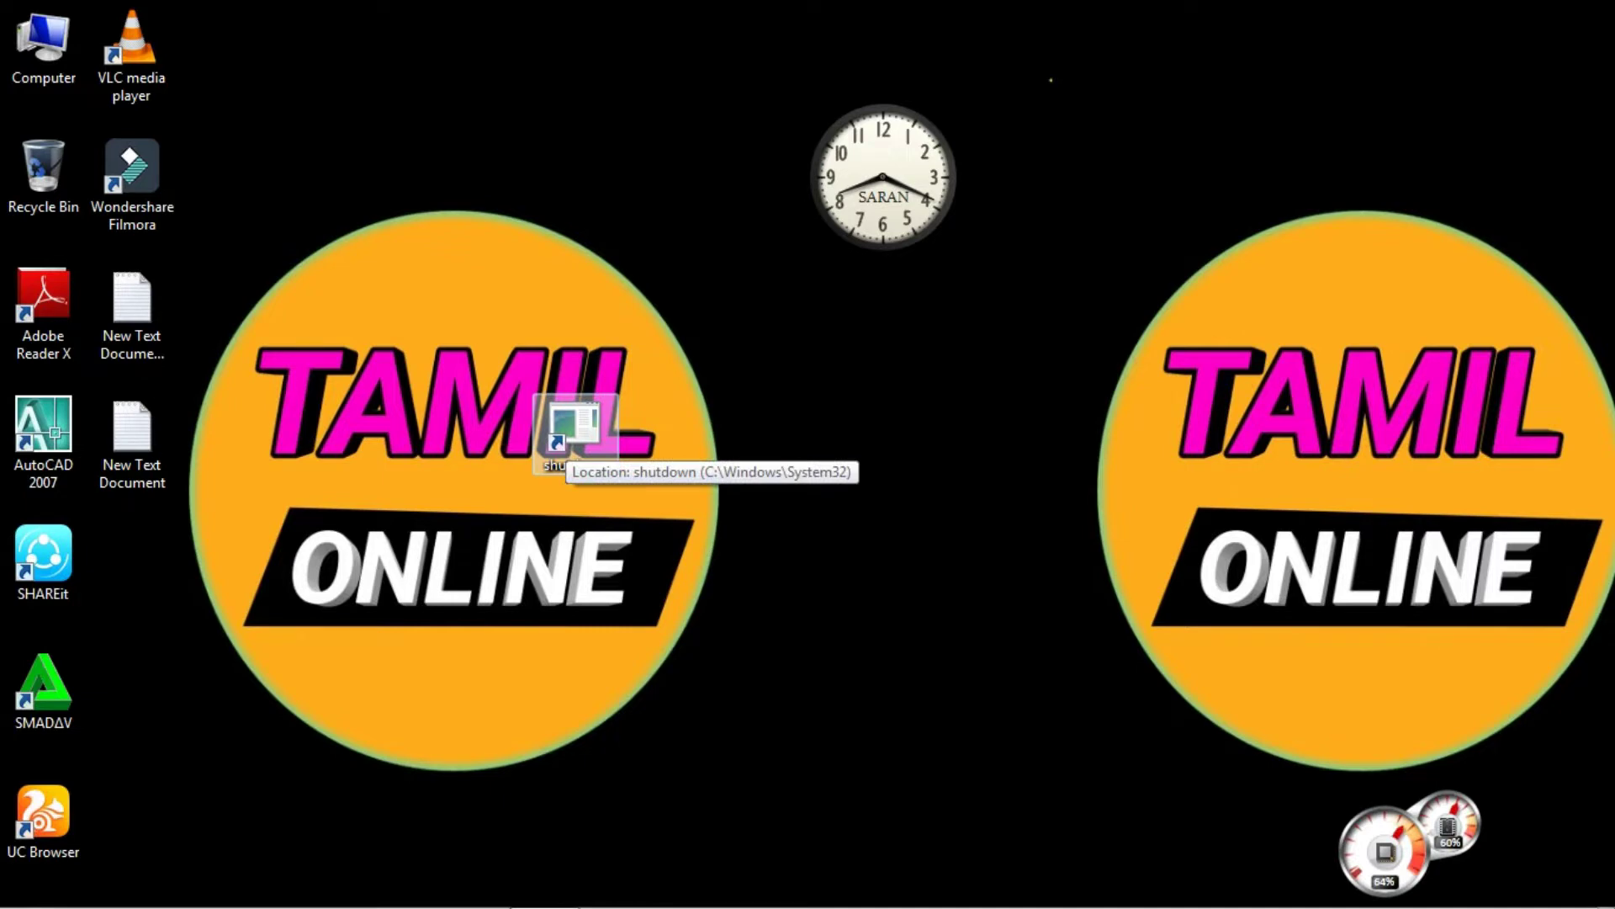
pyautogui.doubleClick(576, 433)
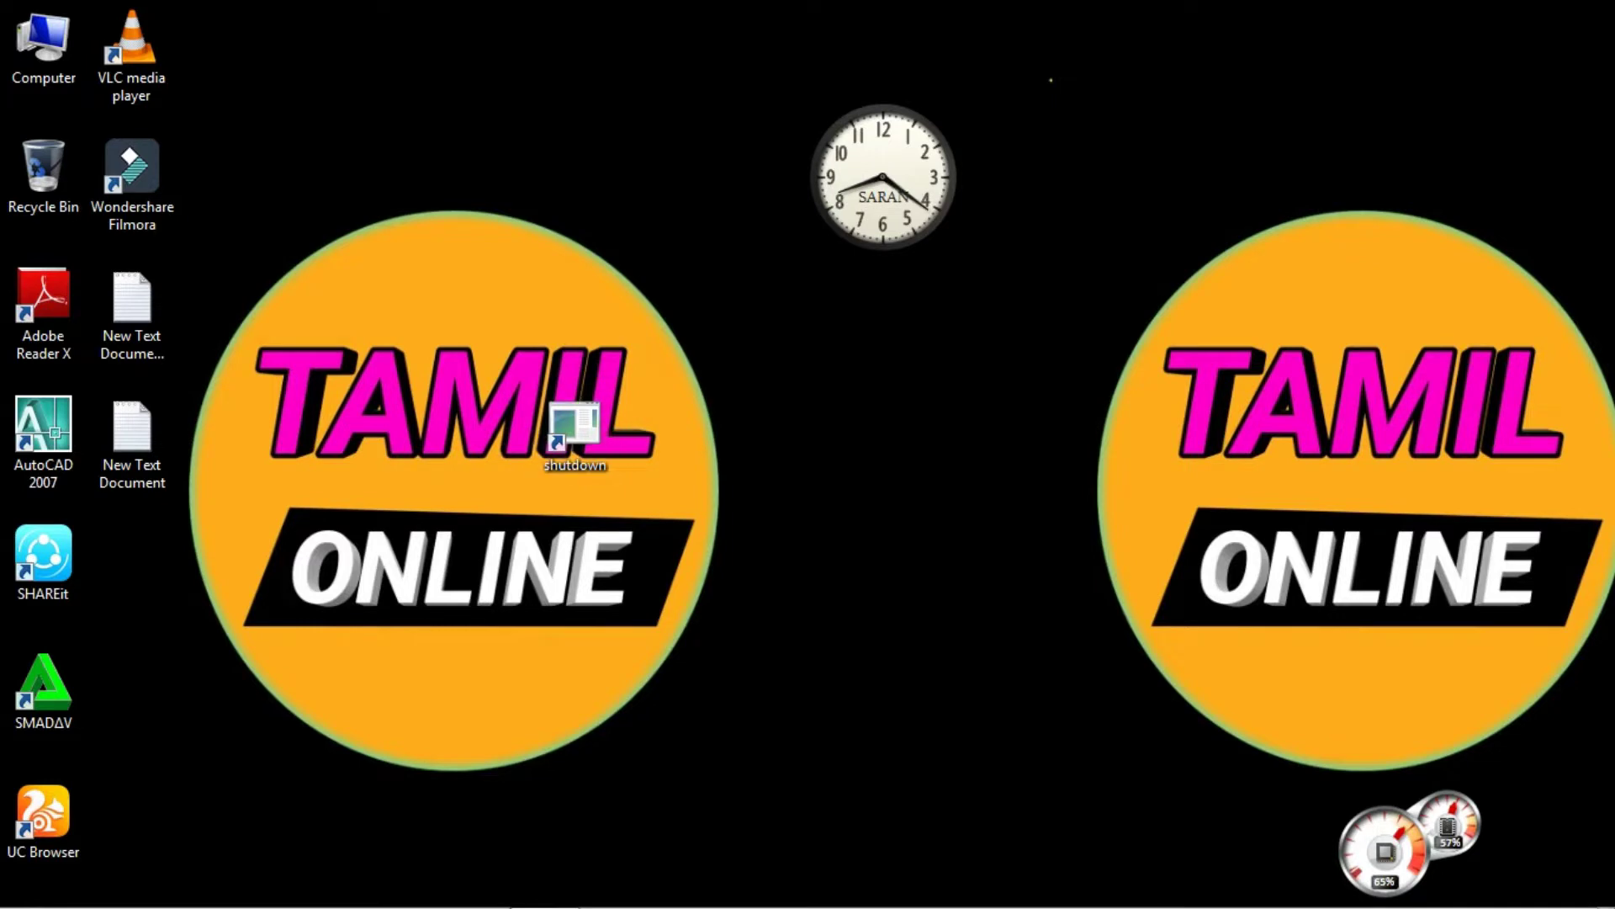
# - Create a 'cancel shutdown (2)' desktop shortcut running 'shutdown -a', then refresh the desktop
pyautogui.rightClick(680, 431)
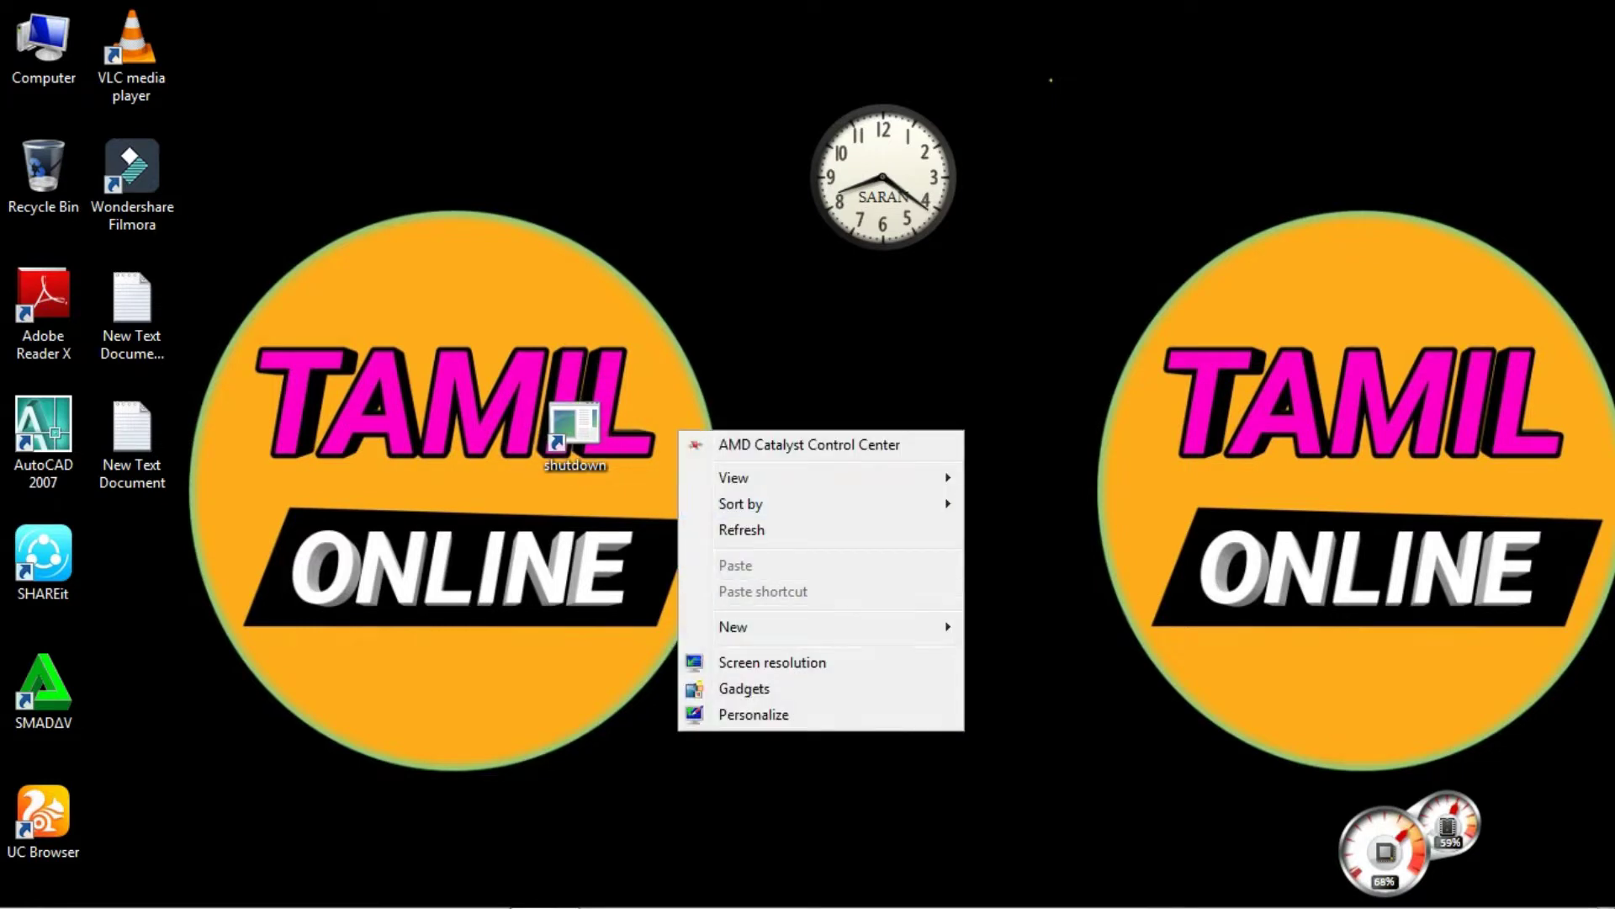
pyautogui.moveTo(757, 627)
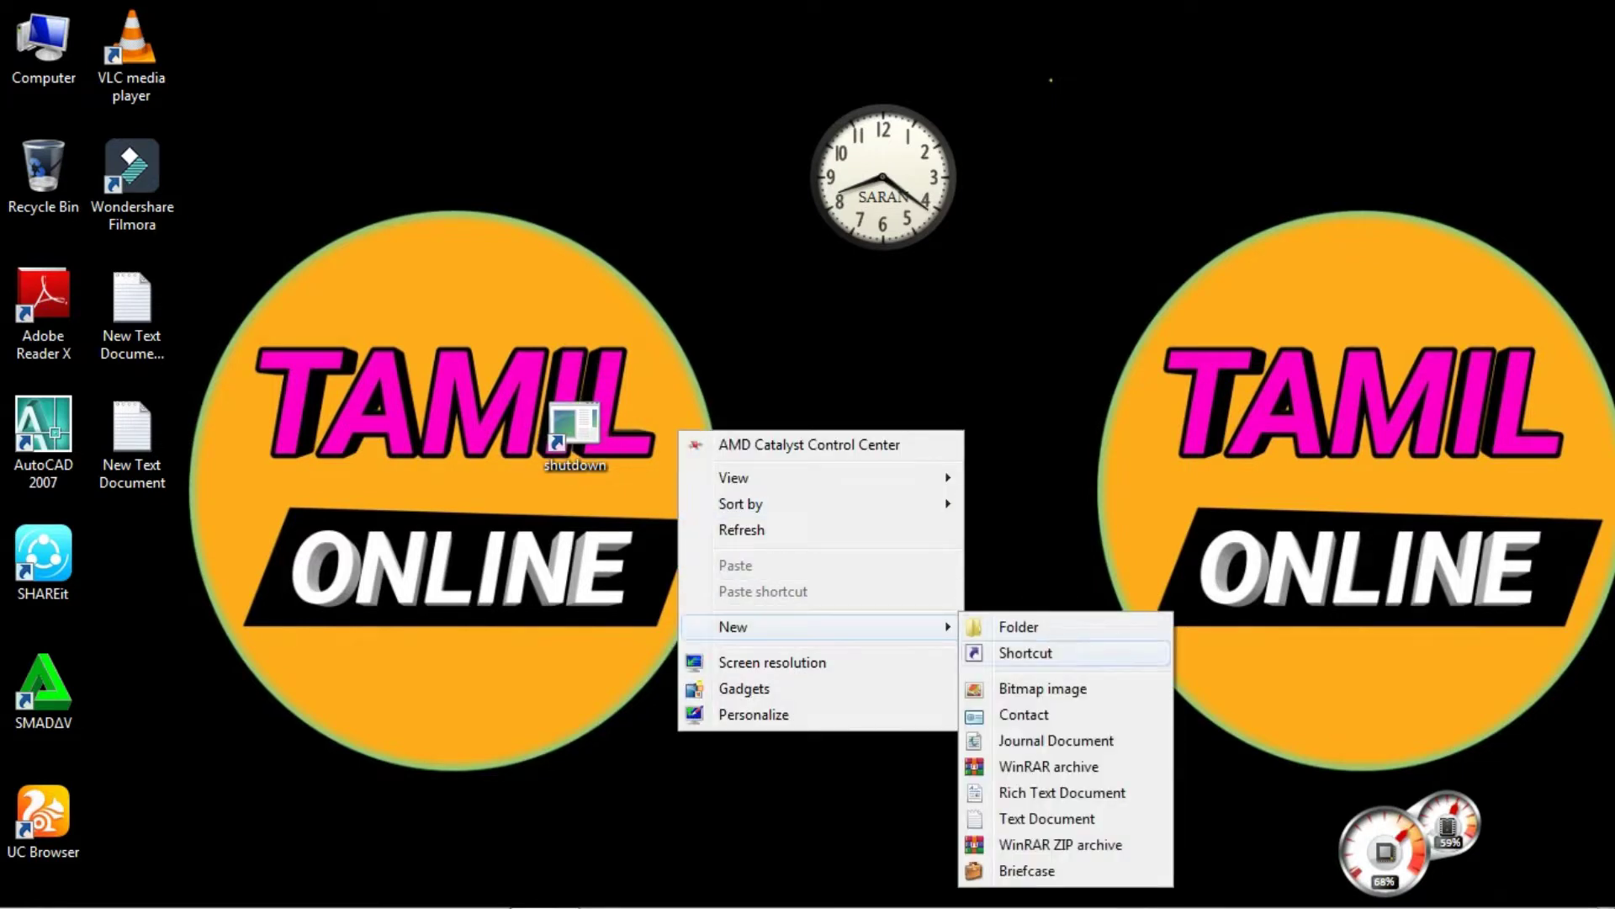
pyautogui.click(1026, 653)
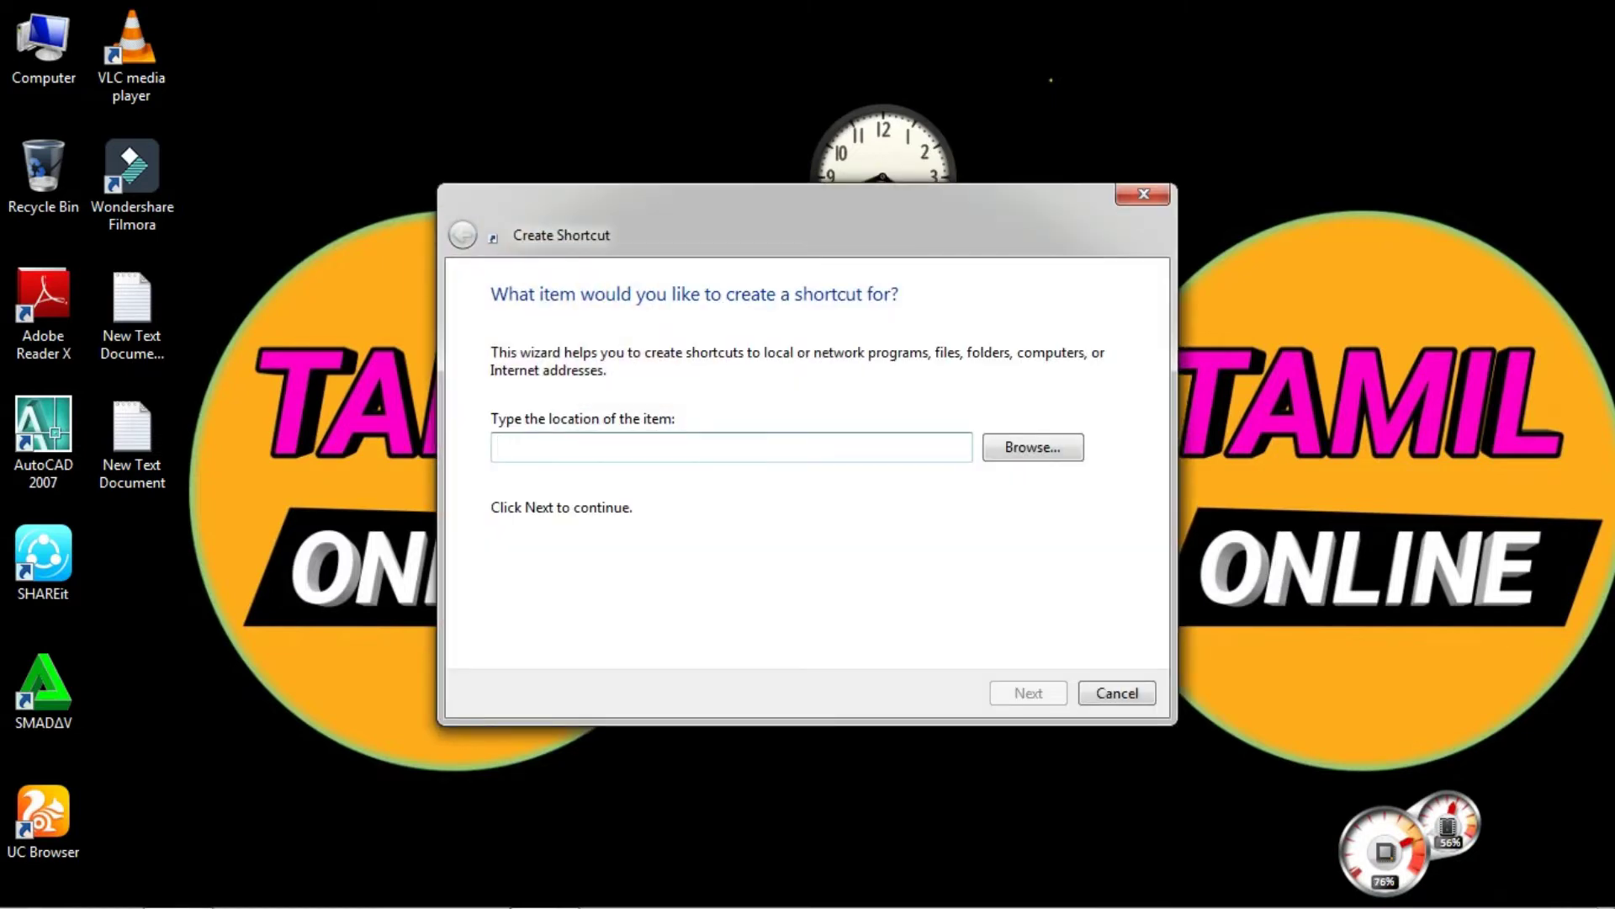
pyautogui.write('sh')
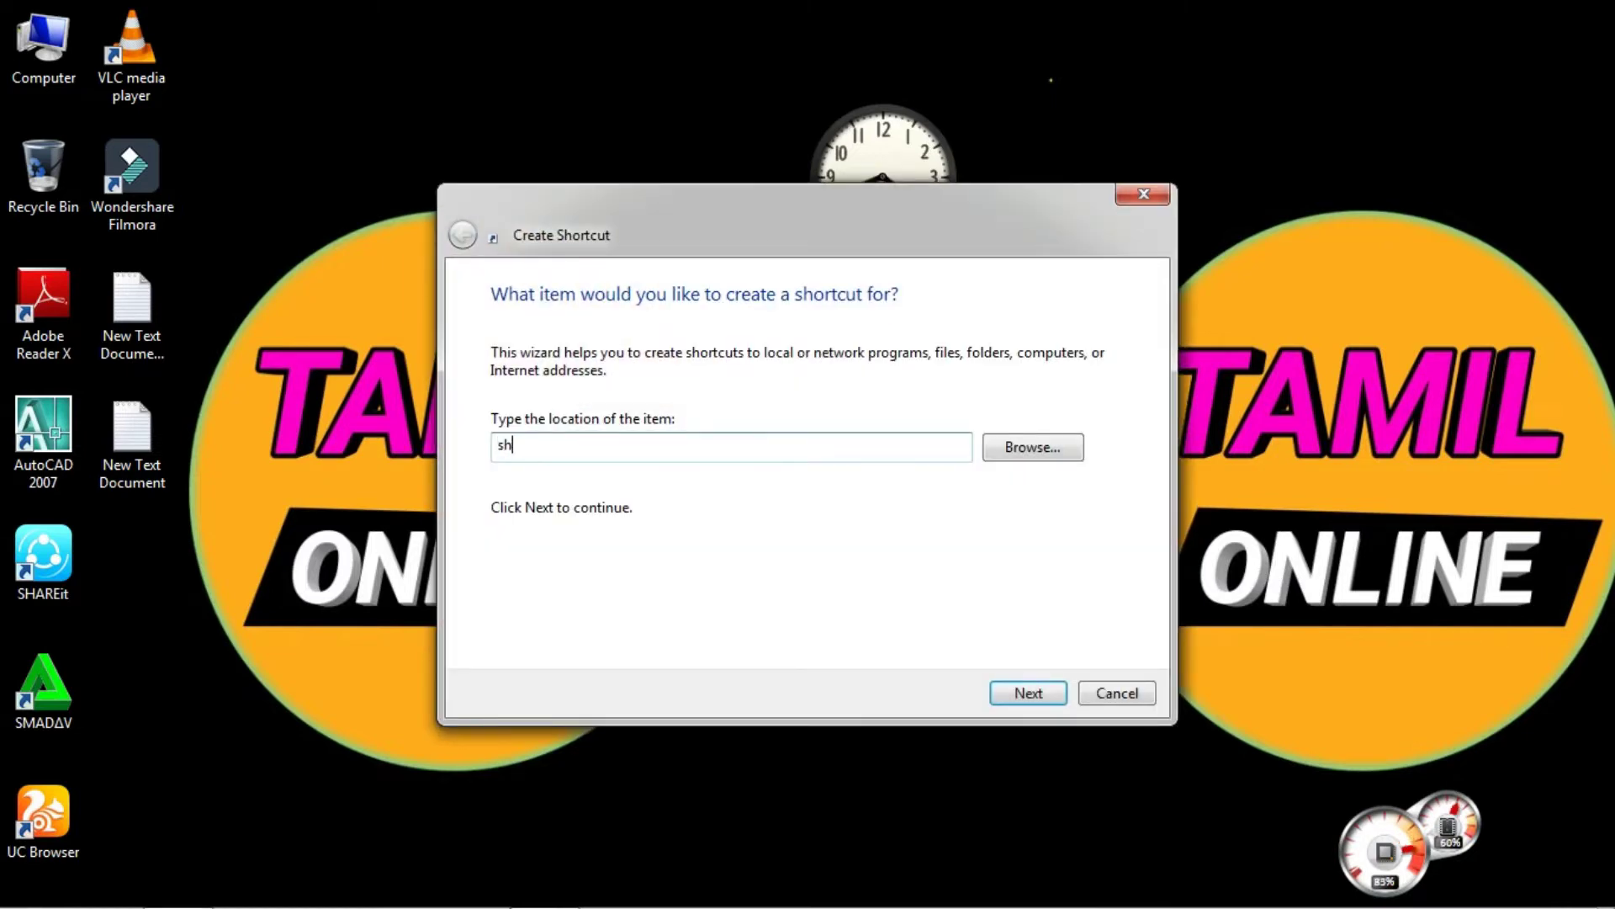
pyautogui.write('utdown _a')
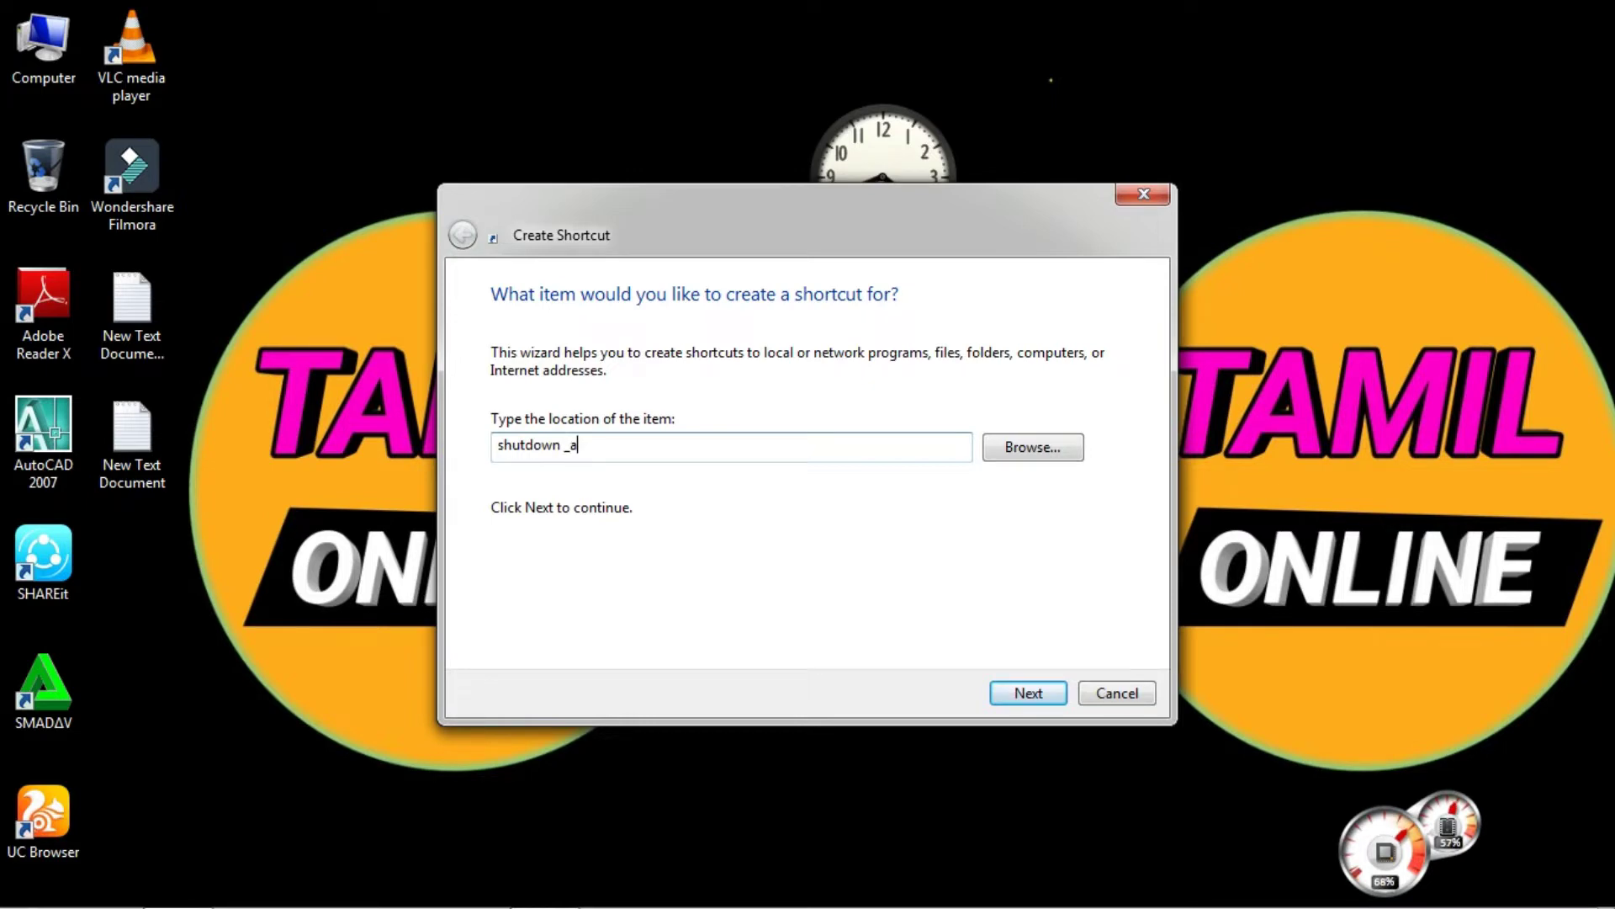
pyautogui.press('Return')
pyautogui.press('Return')
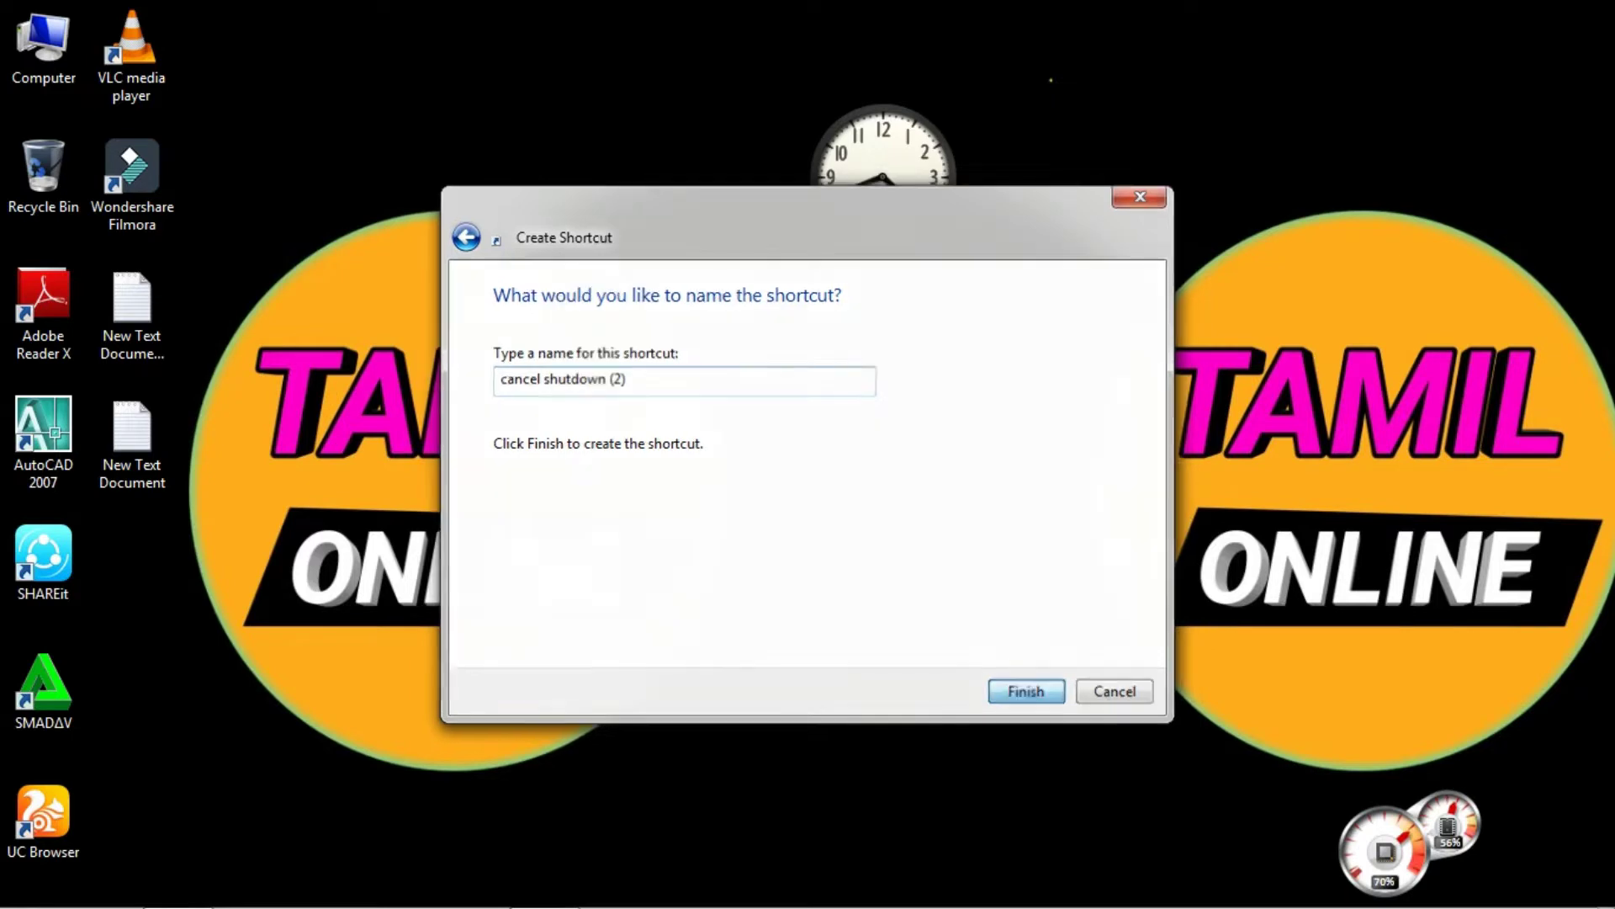
pyautogui.rightClick(890, 350)
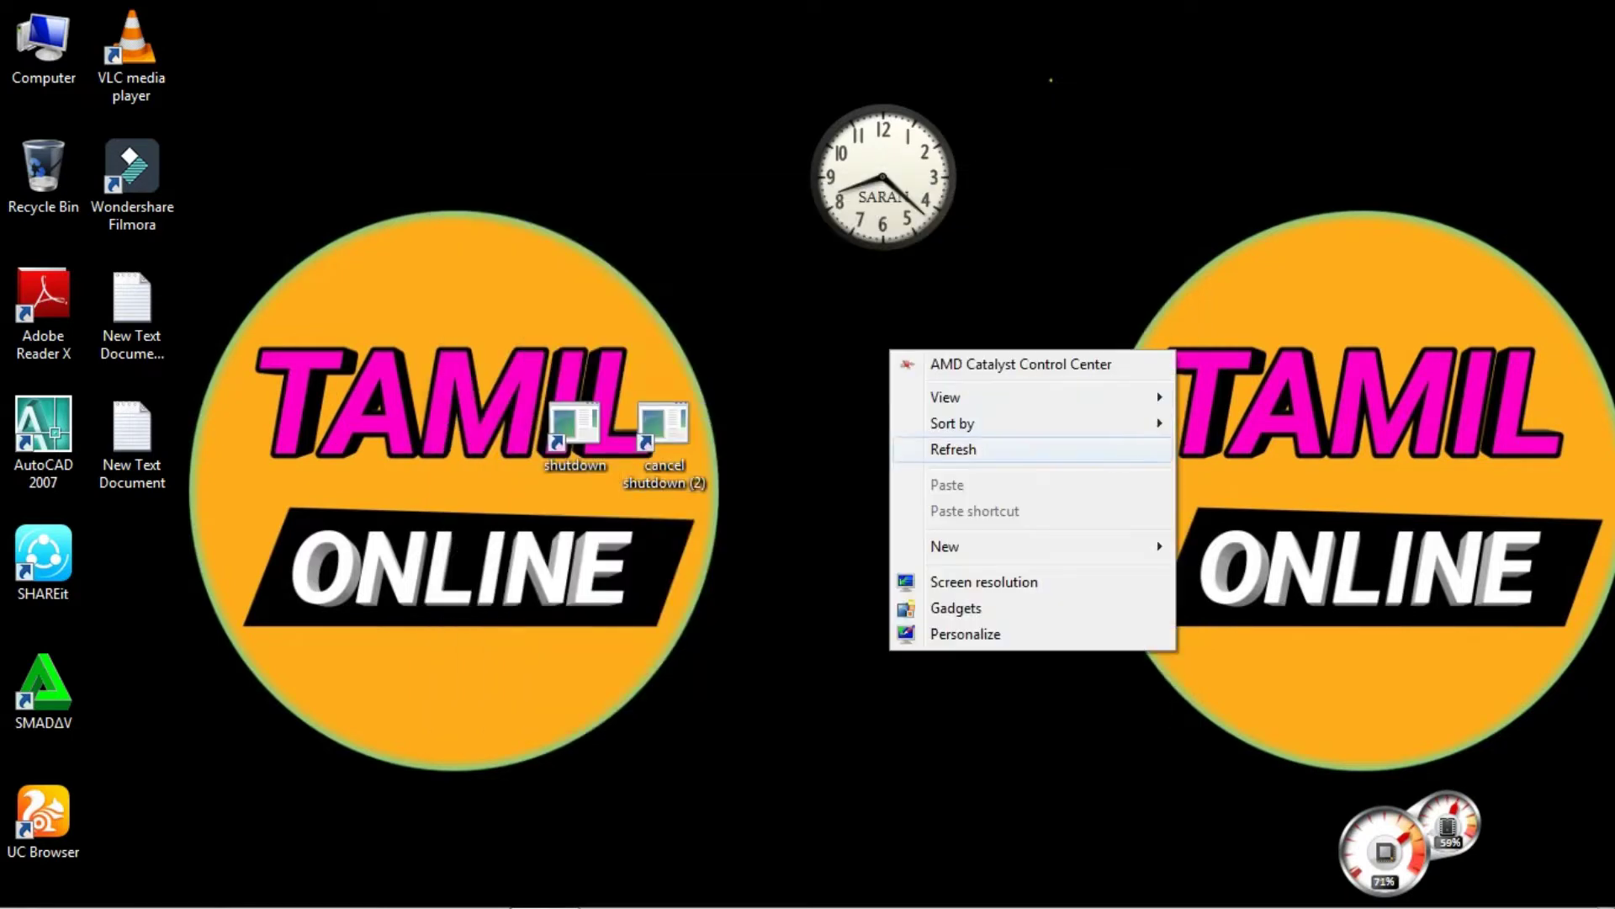
pyautogui.click(1134, 449)
# - Run 'cancel shutdown (2)' to abort the pending shutdown, then refresh the desktop twice
pyautogui.doubleClick(665, 436)
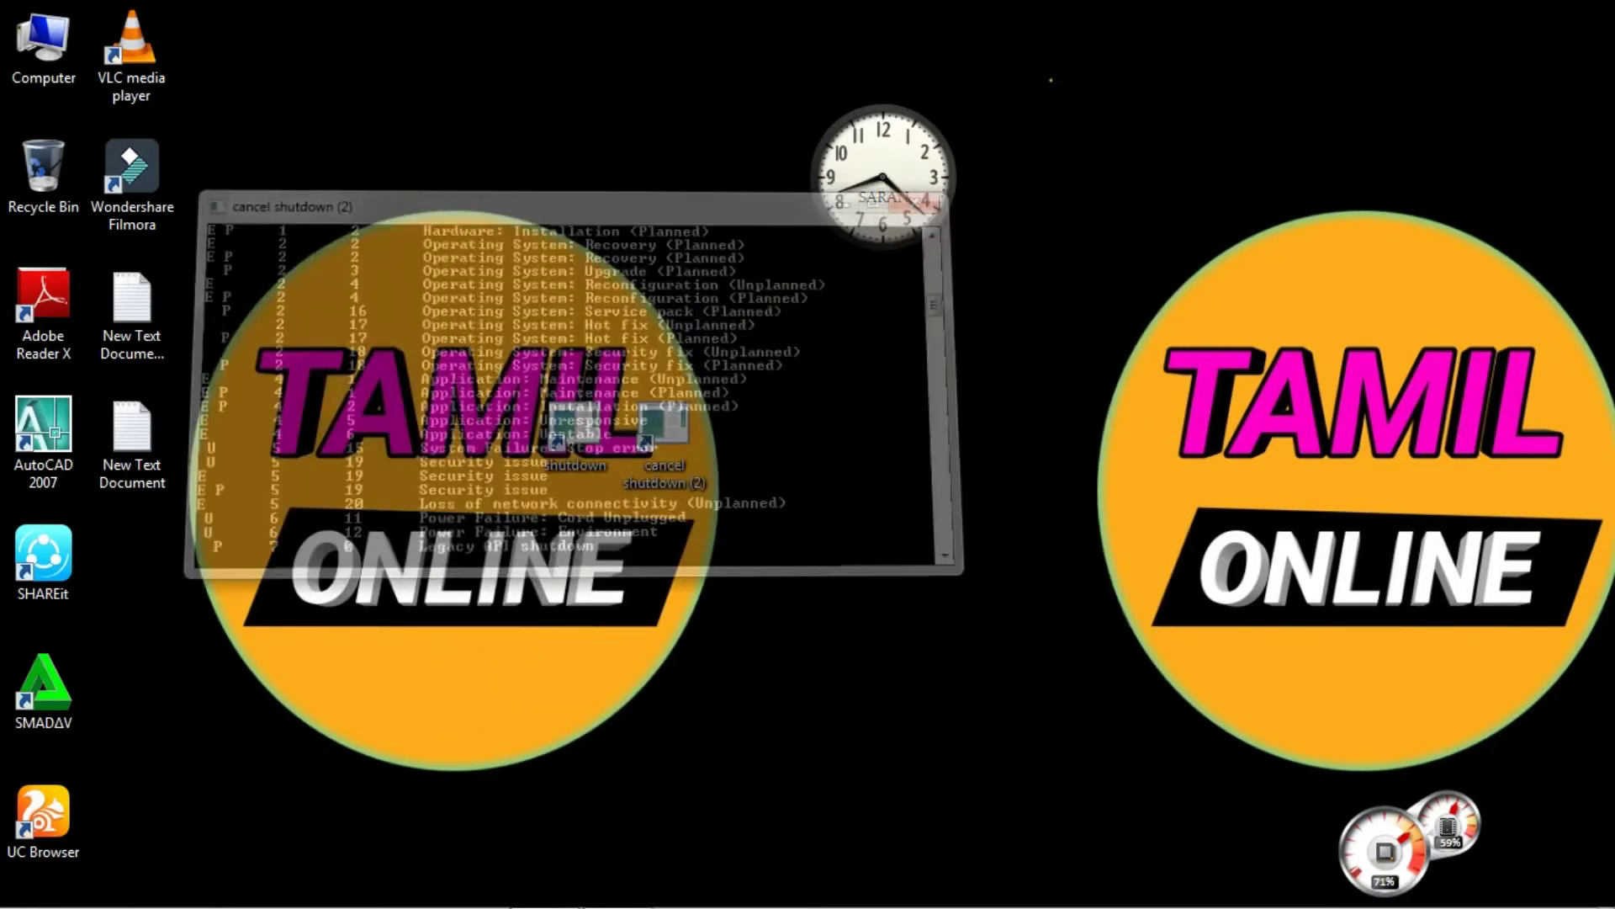
pyautogui.rightClick(830, 444)
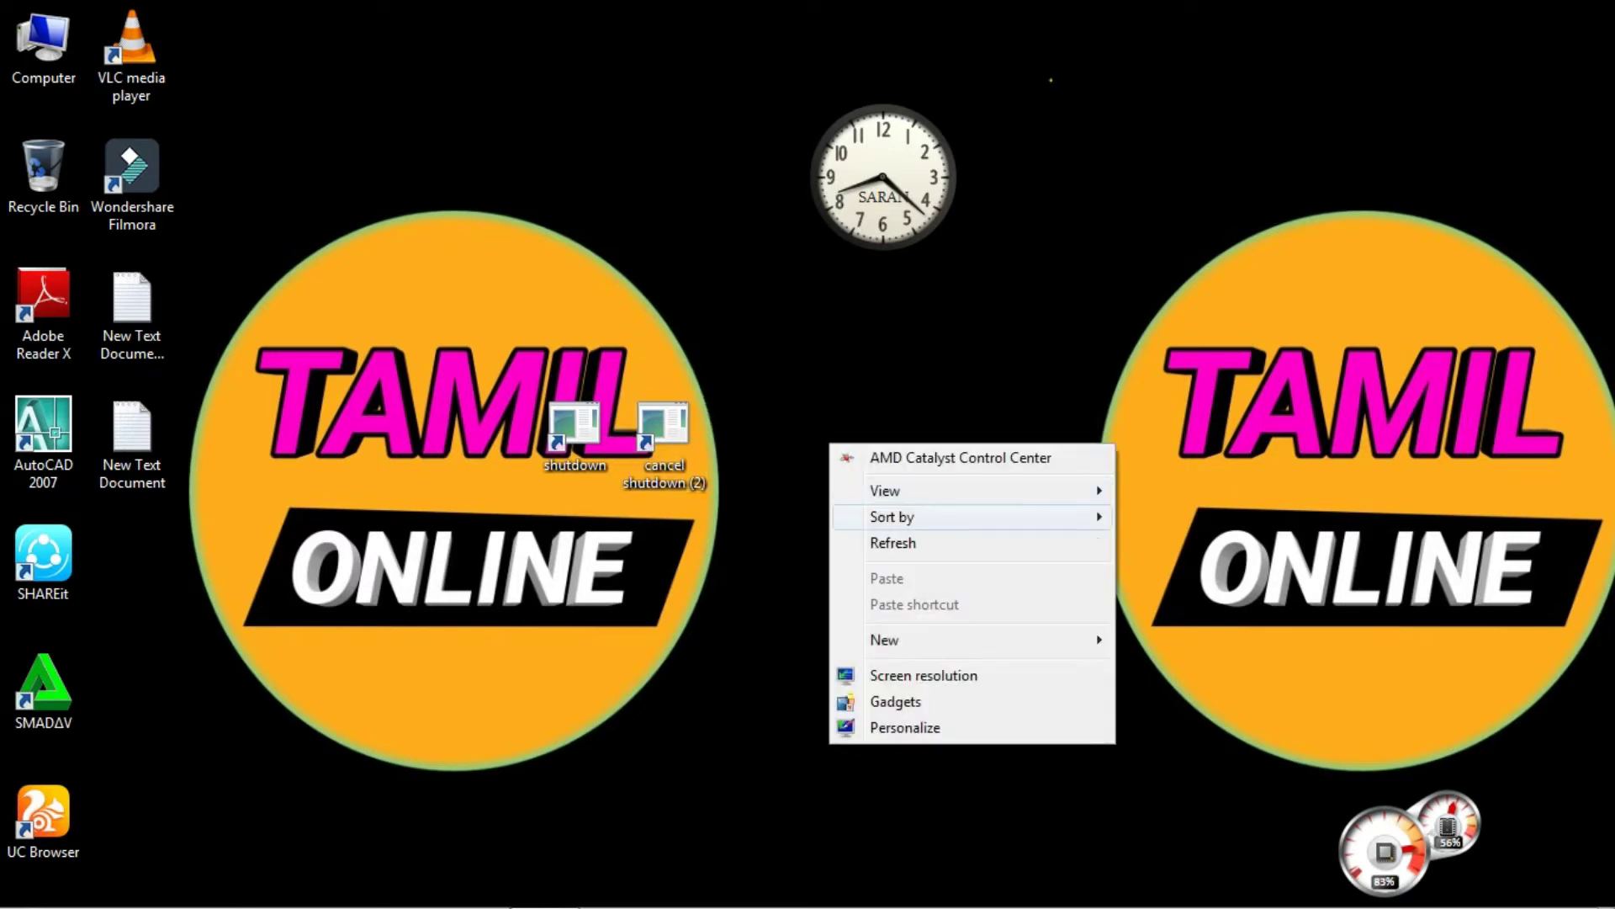
pyautogui.click(883, 538)
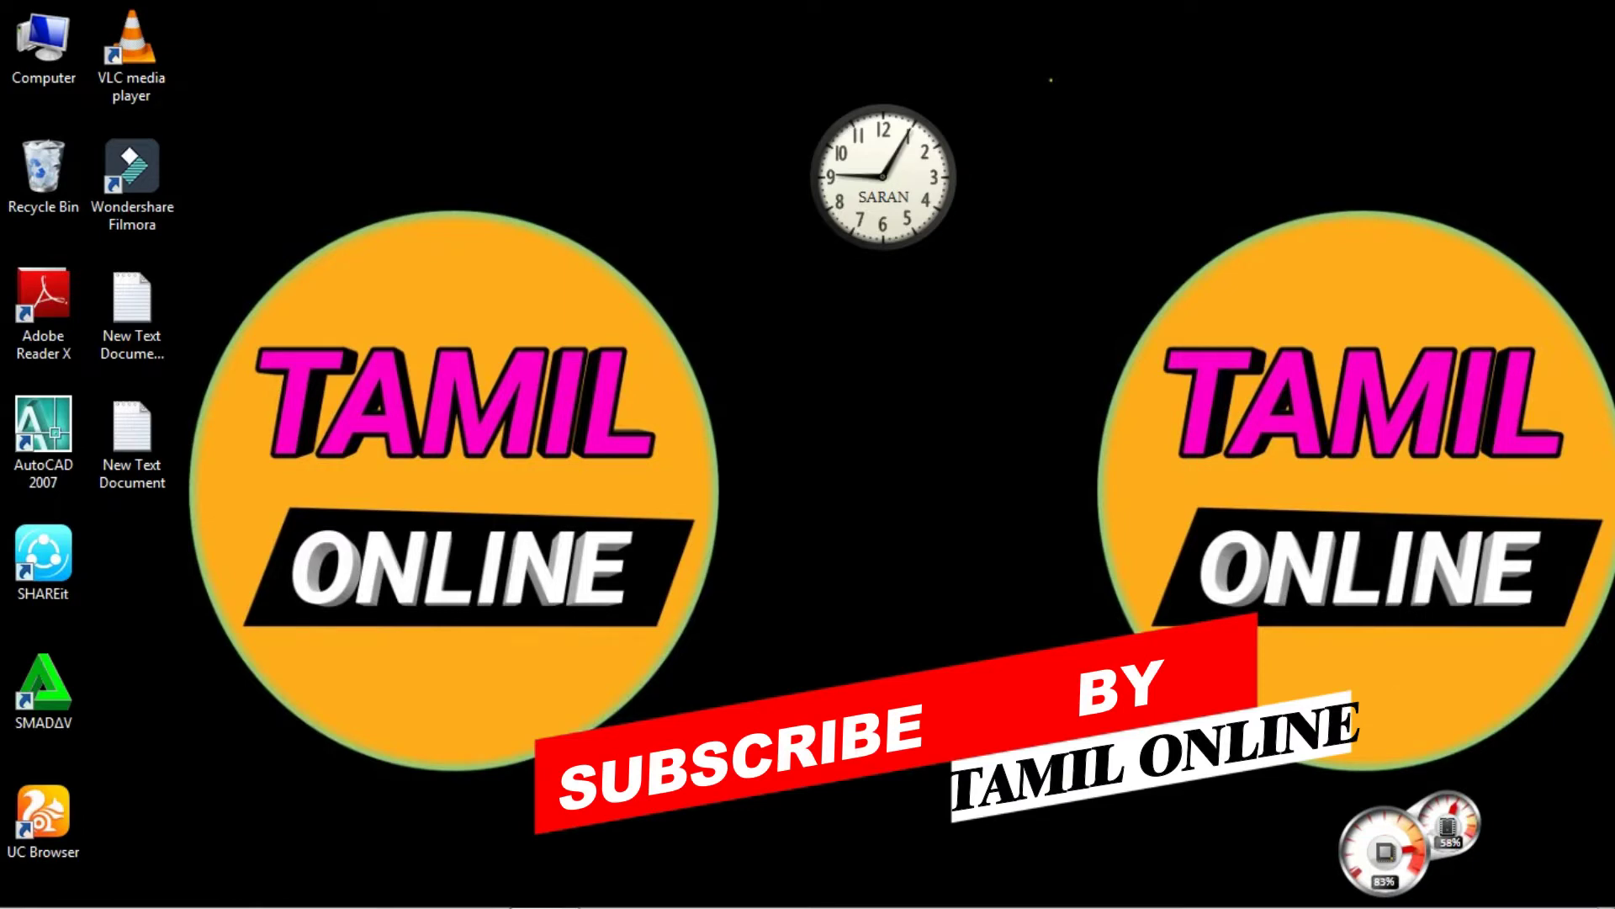
pyautogui.rightClick(611, 282)
pyautogui.click(653, 388)
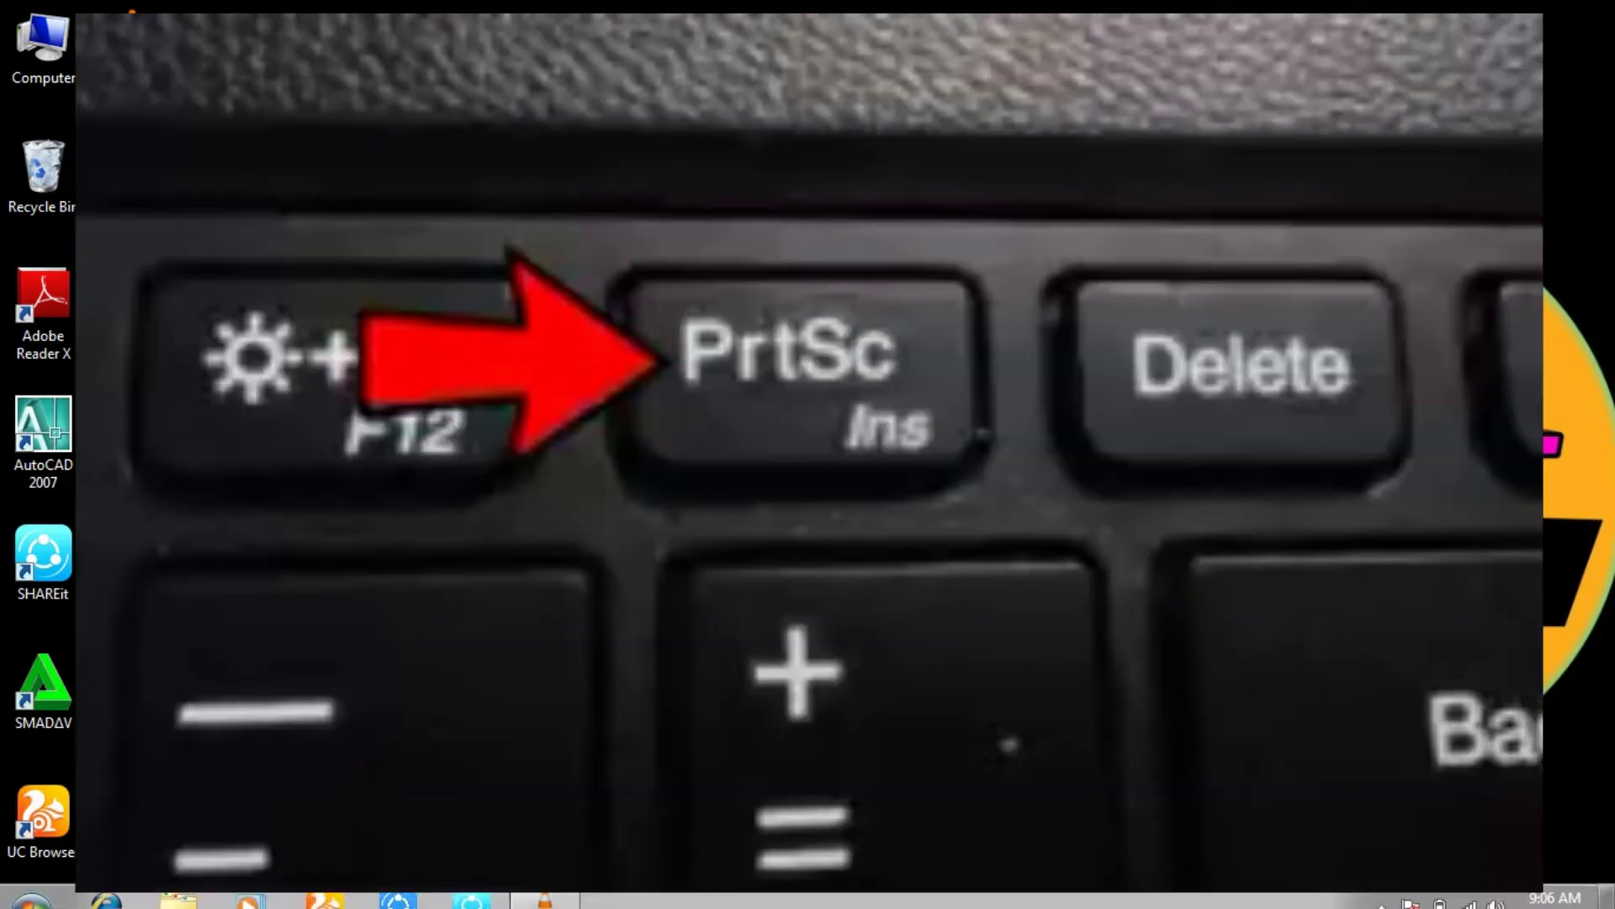
# - Launch Paint from the Start menu and maximize its window
pyautogui.click(32, 886)
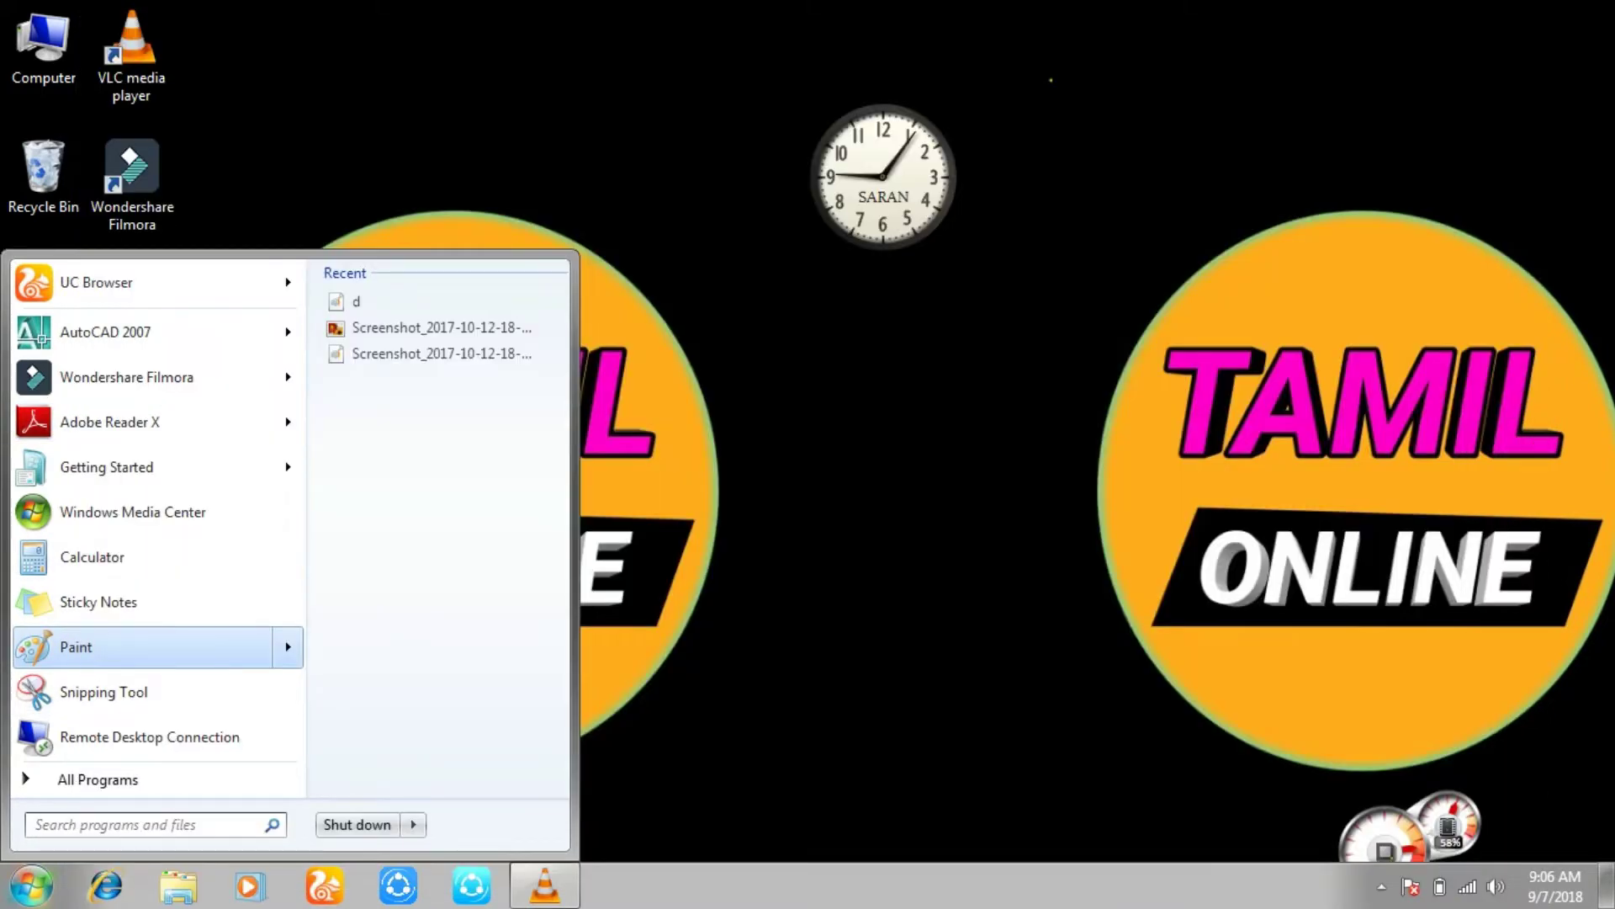
pyautogui.rightClick(172, 651)
pyautogui.press('Return')
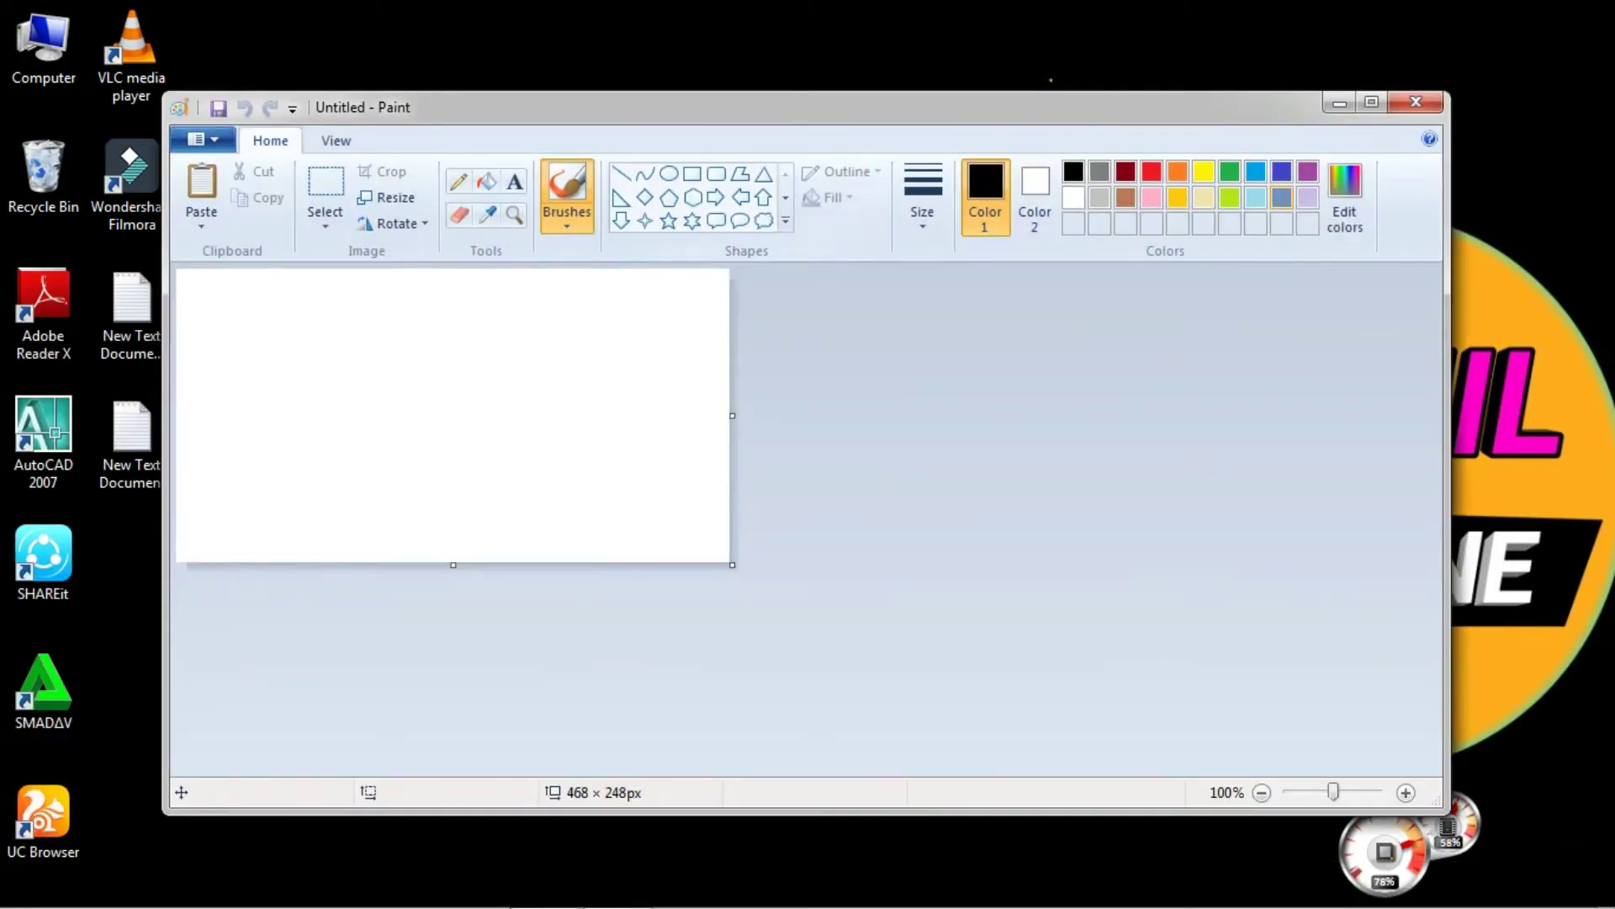
pyautogui.click(1371, 102)
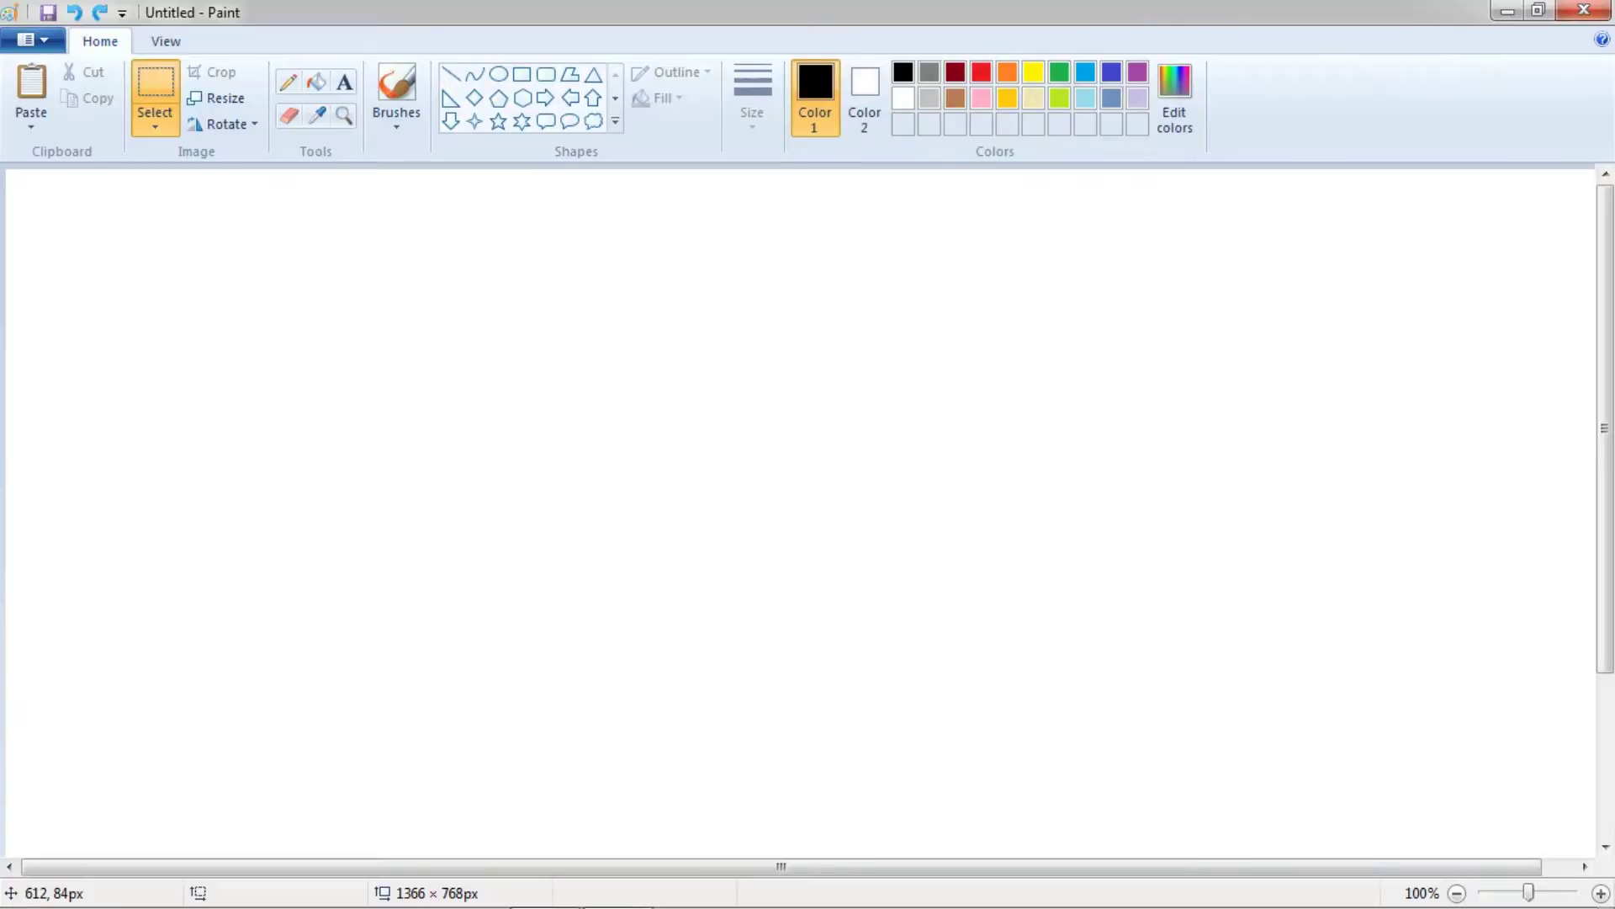
# - Paste the captured desktop screenshot onto the blank Paint canvas
pyautogui.rightClick(730, 269)
pyautogui.press('Down')
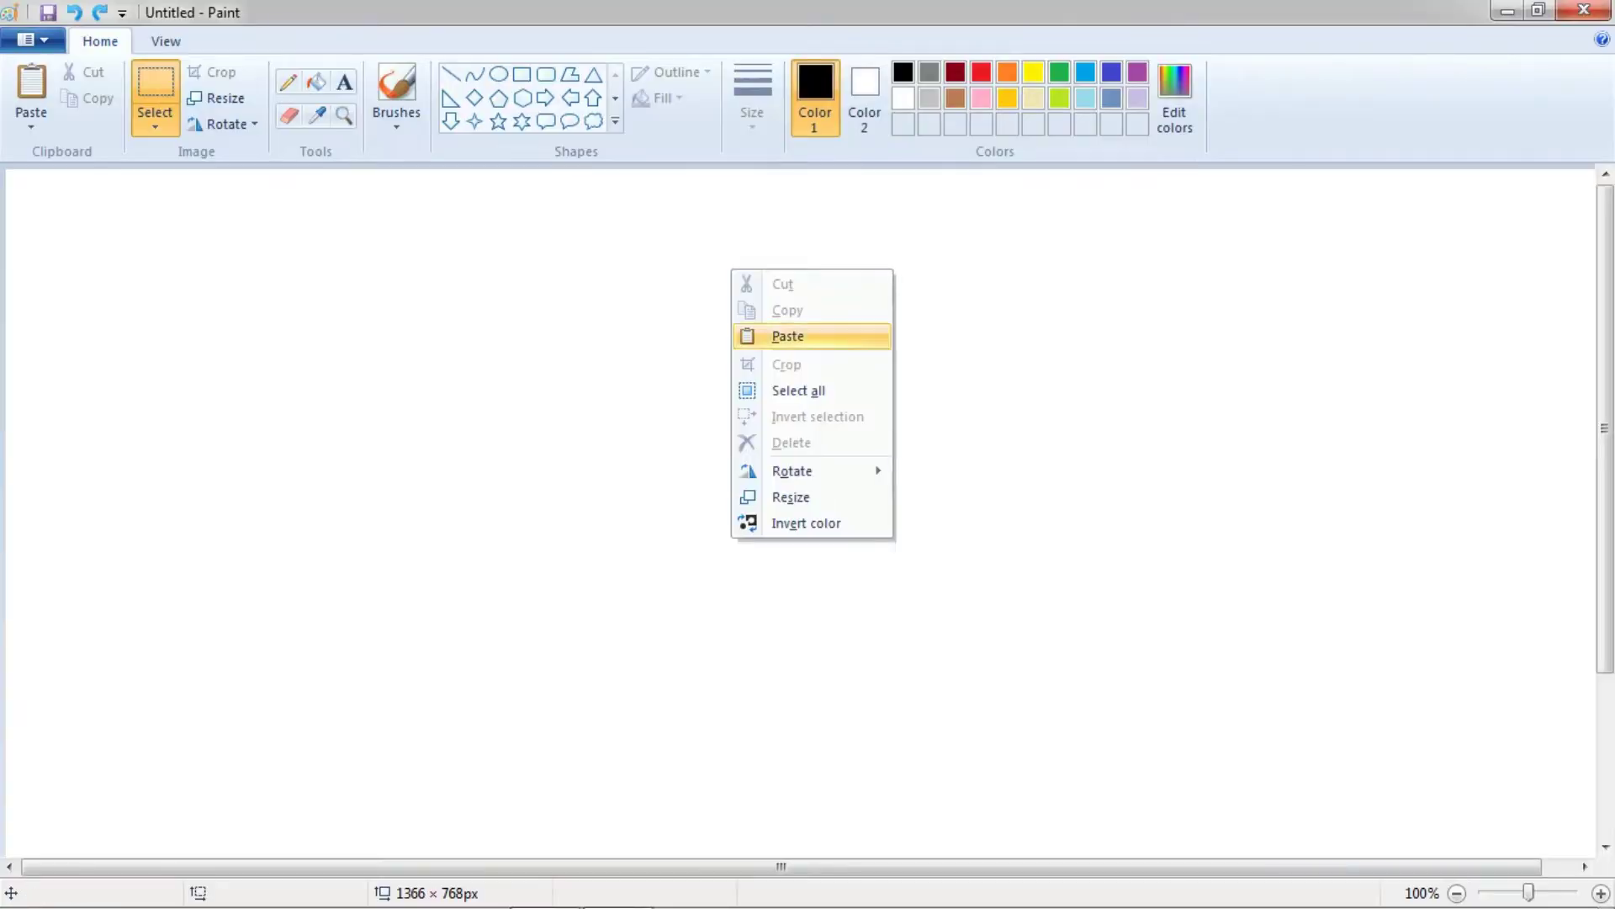
pyautogui.press('Return')
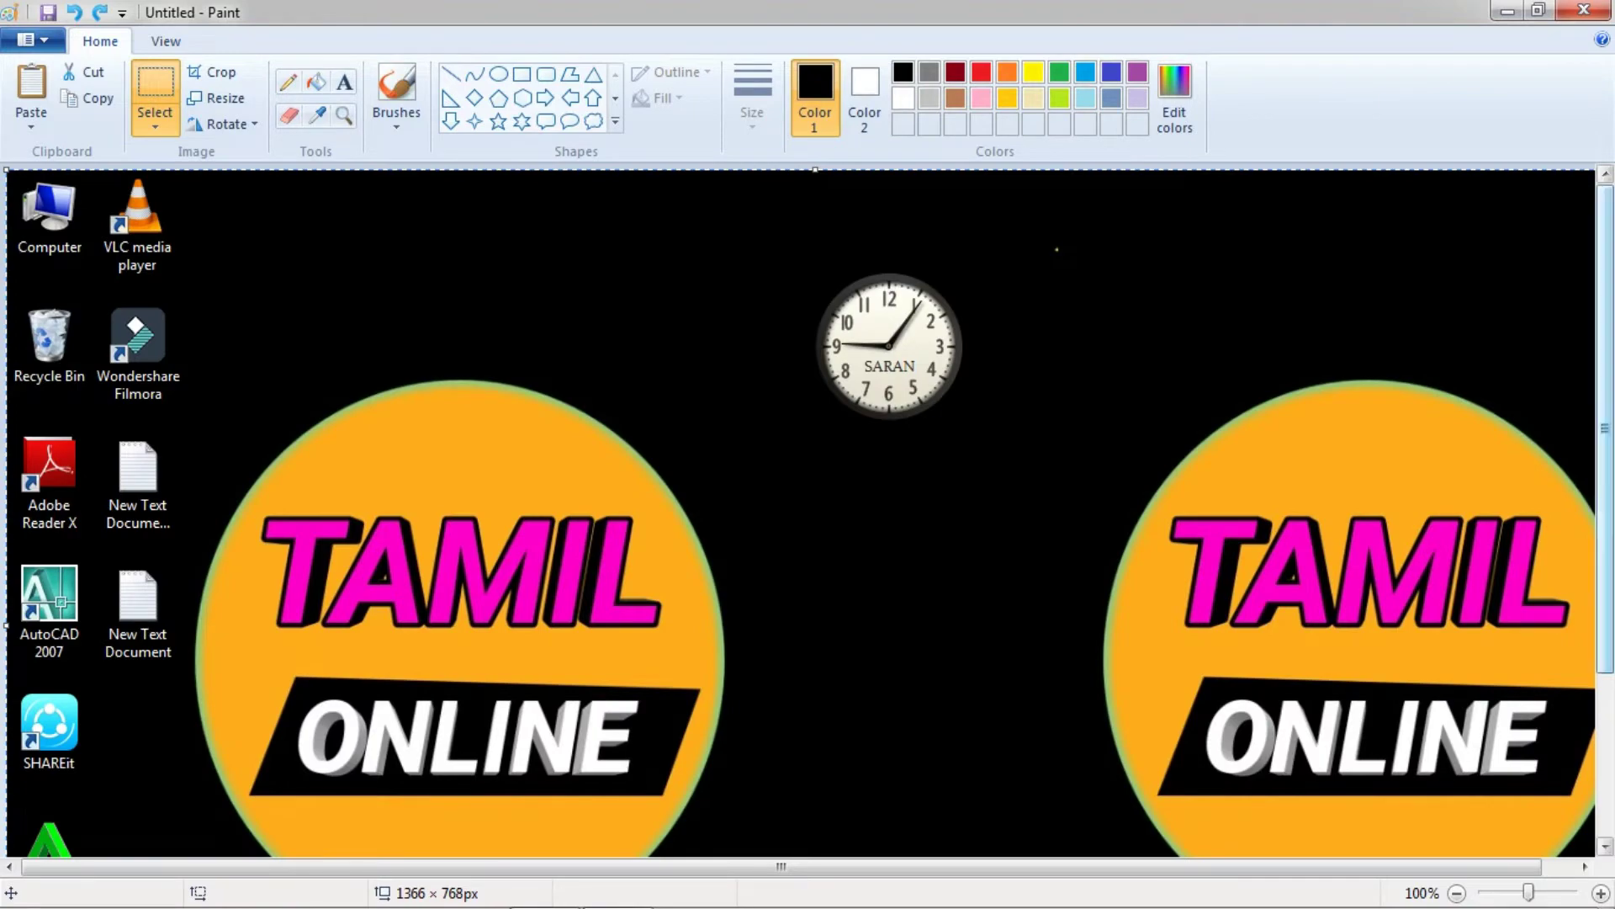
# - Drag the pasted 1054 × 652 screenshot into its final position on the canvas
pyautogui.scroll(-5, 800, 505)
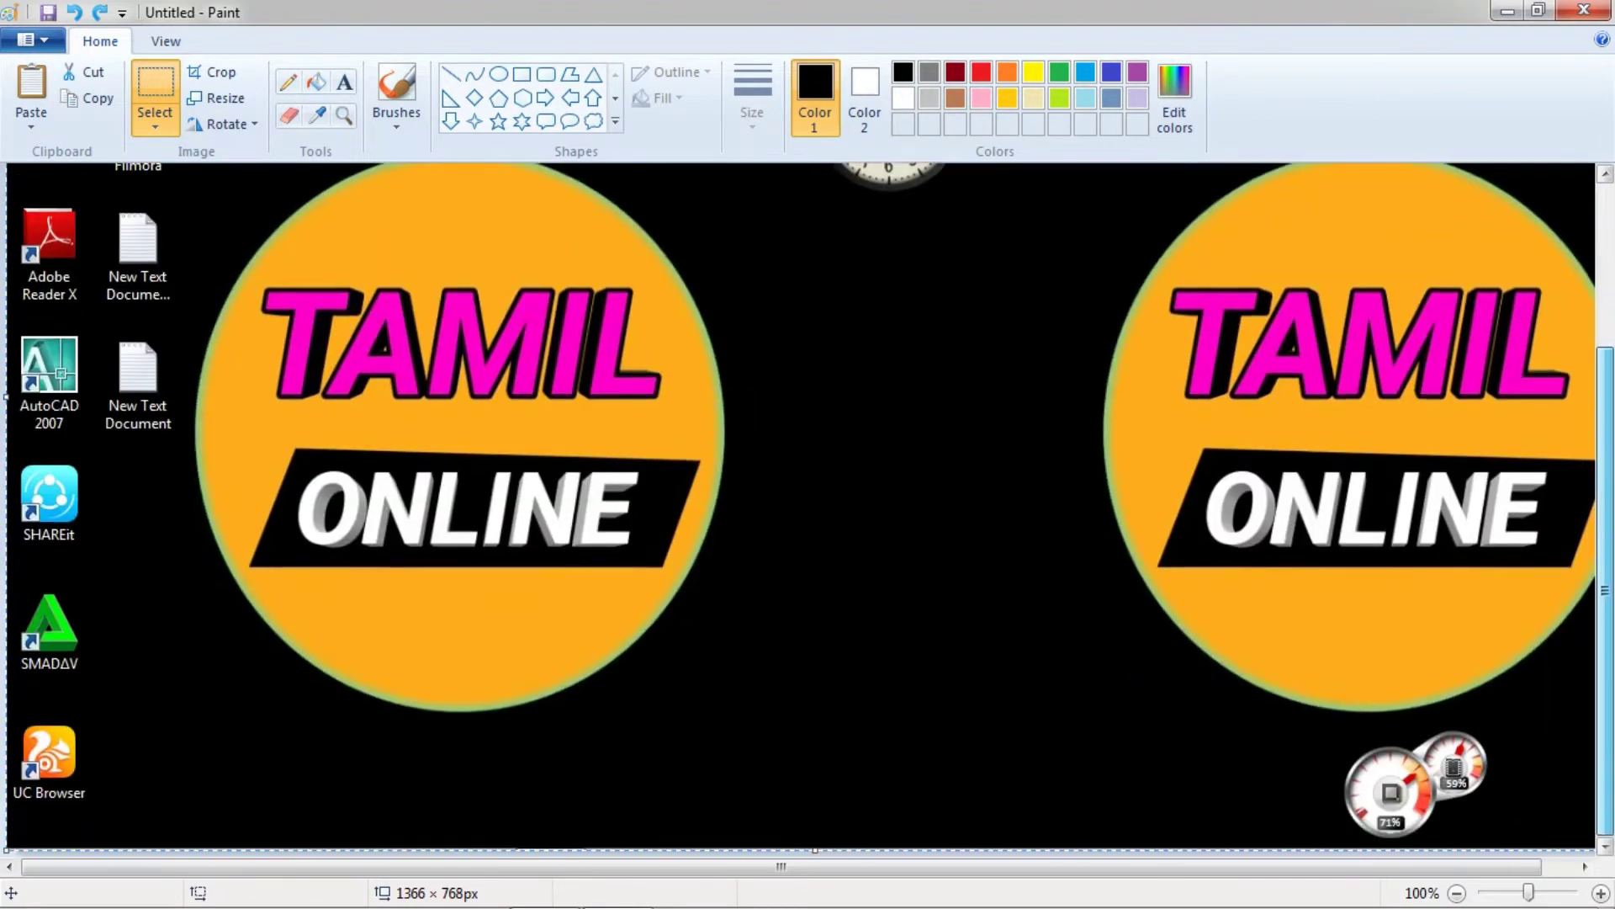
pyautogui.moveTo(1606, 591); pyautogui.dragTo(1605, 428)
pyautogui.scroll(-5, 799, 505)
pyautogui.scroll(4, 800, 504)
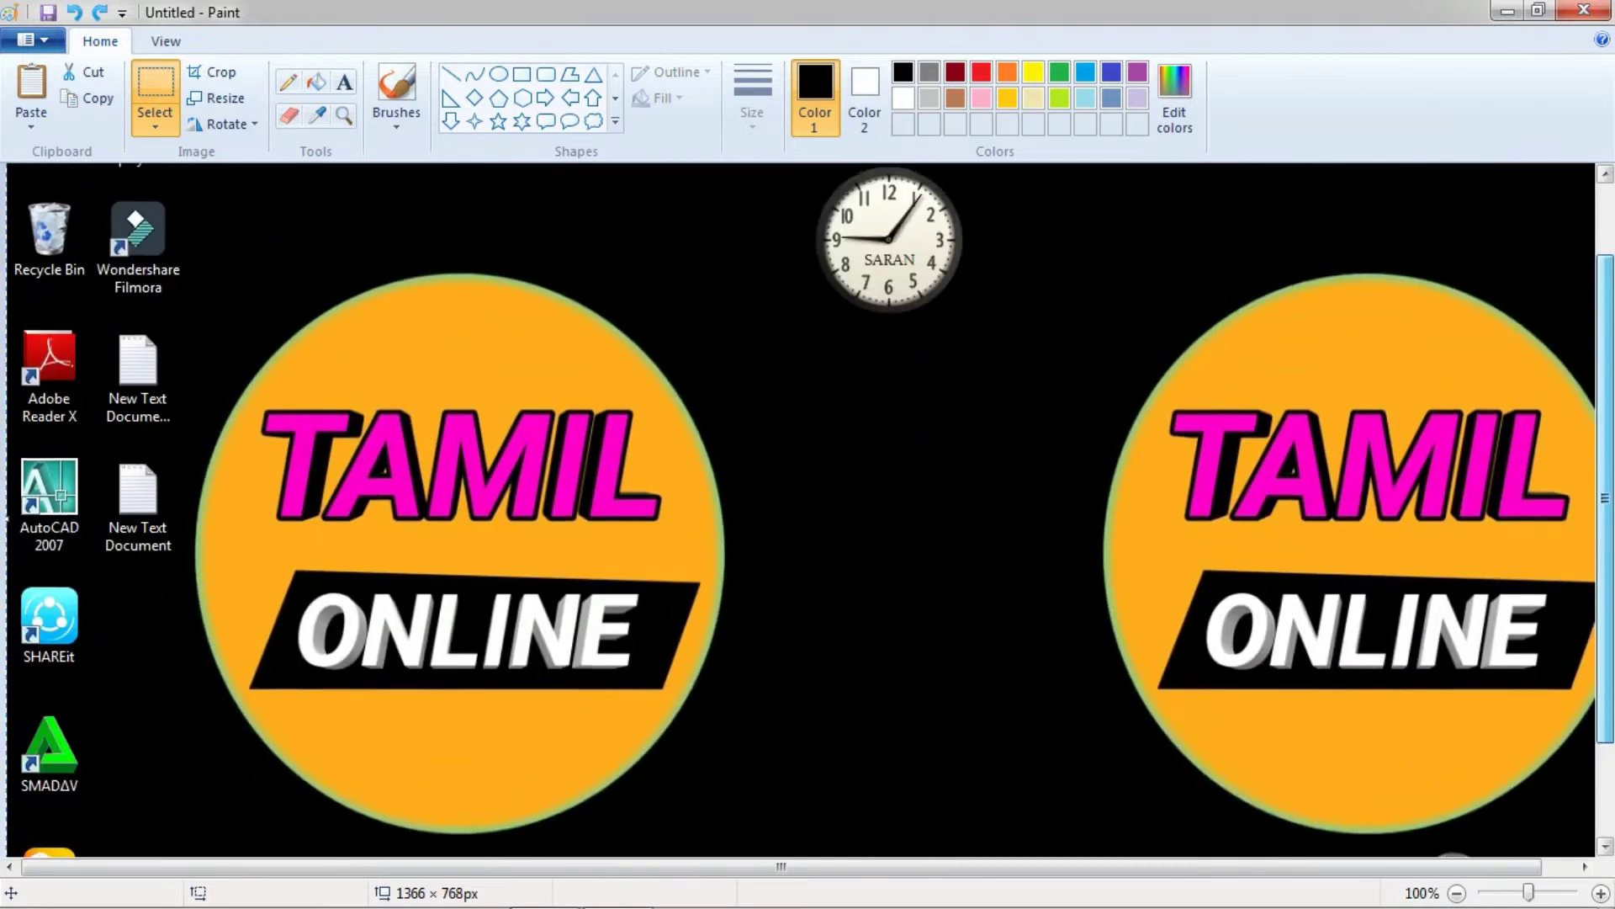
pyautogui.scroll(-5, 800, 505)
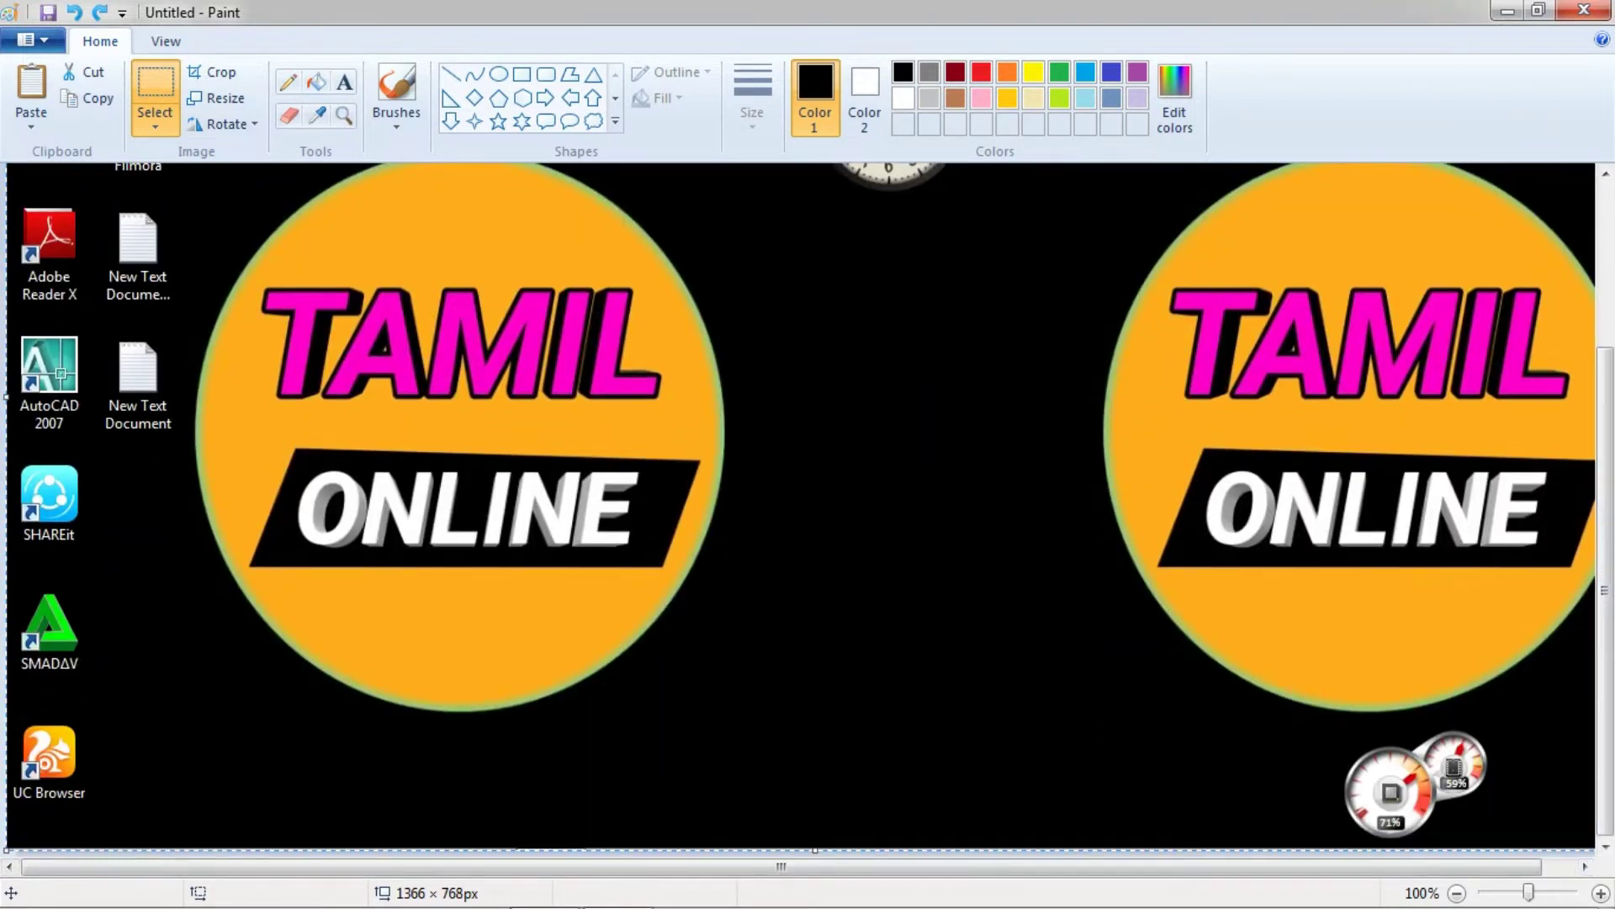
pyautogui.moveTo(1581, 847); pyautogui.dragTo(1174, 652)
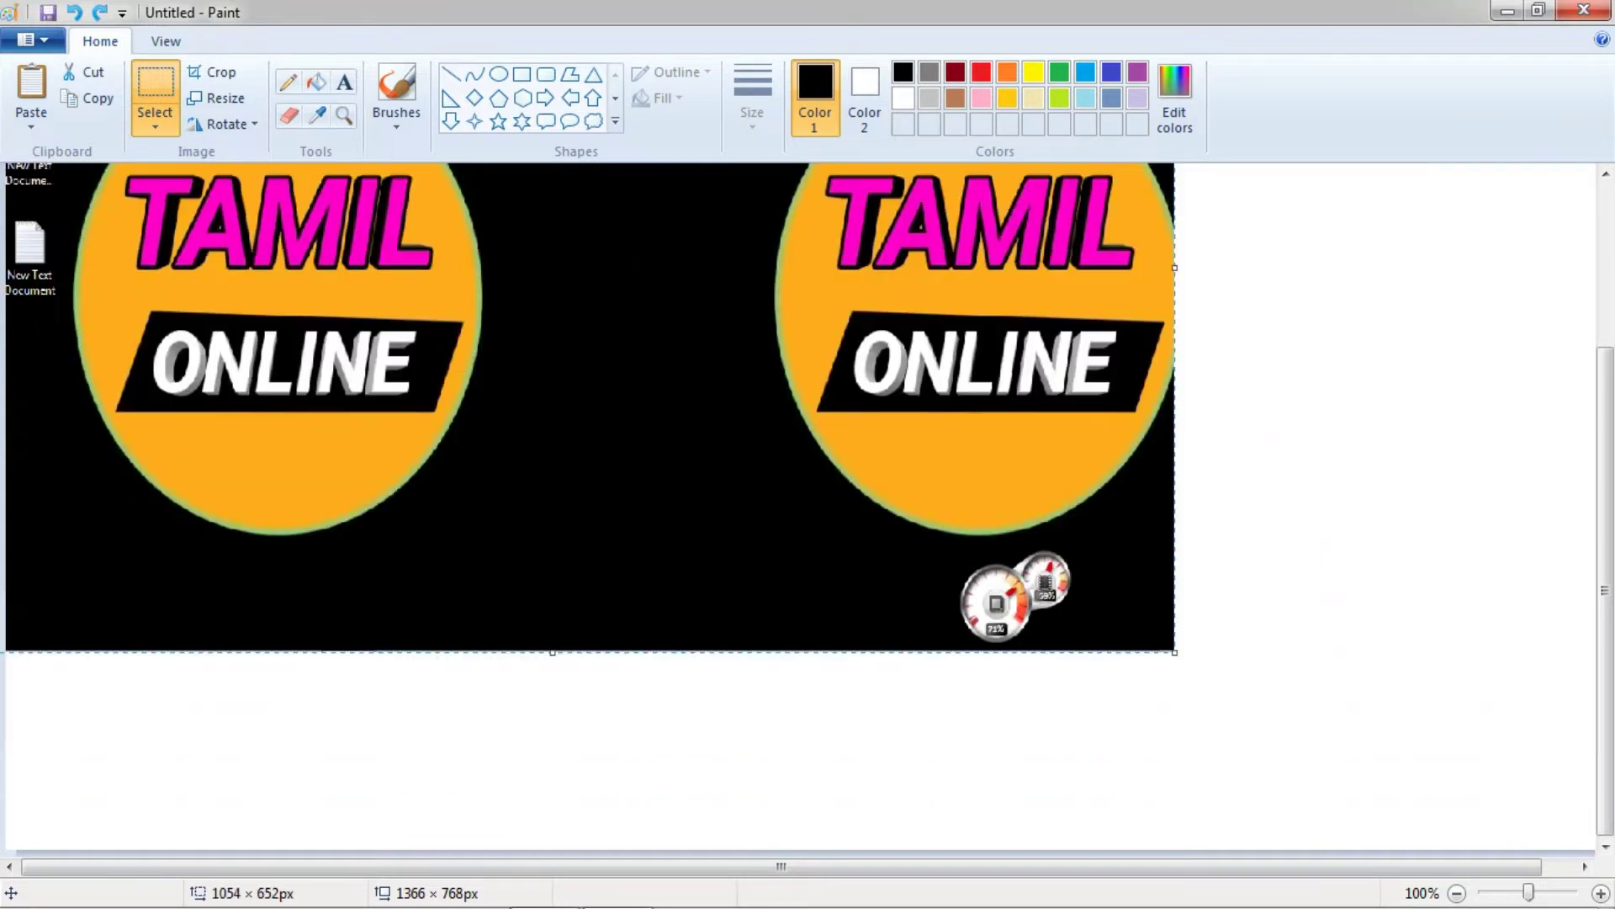
pyautogui.scroll(3, 799, 505)
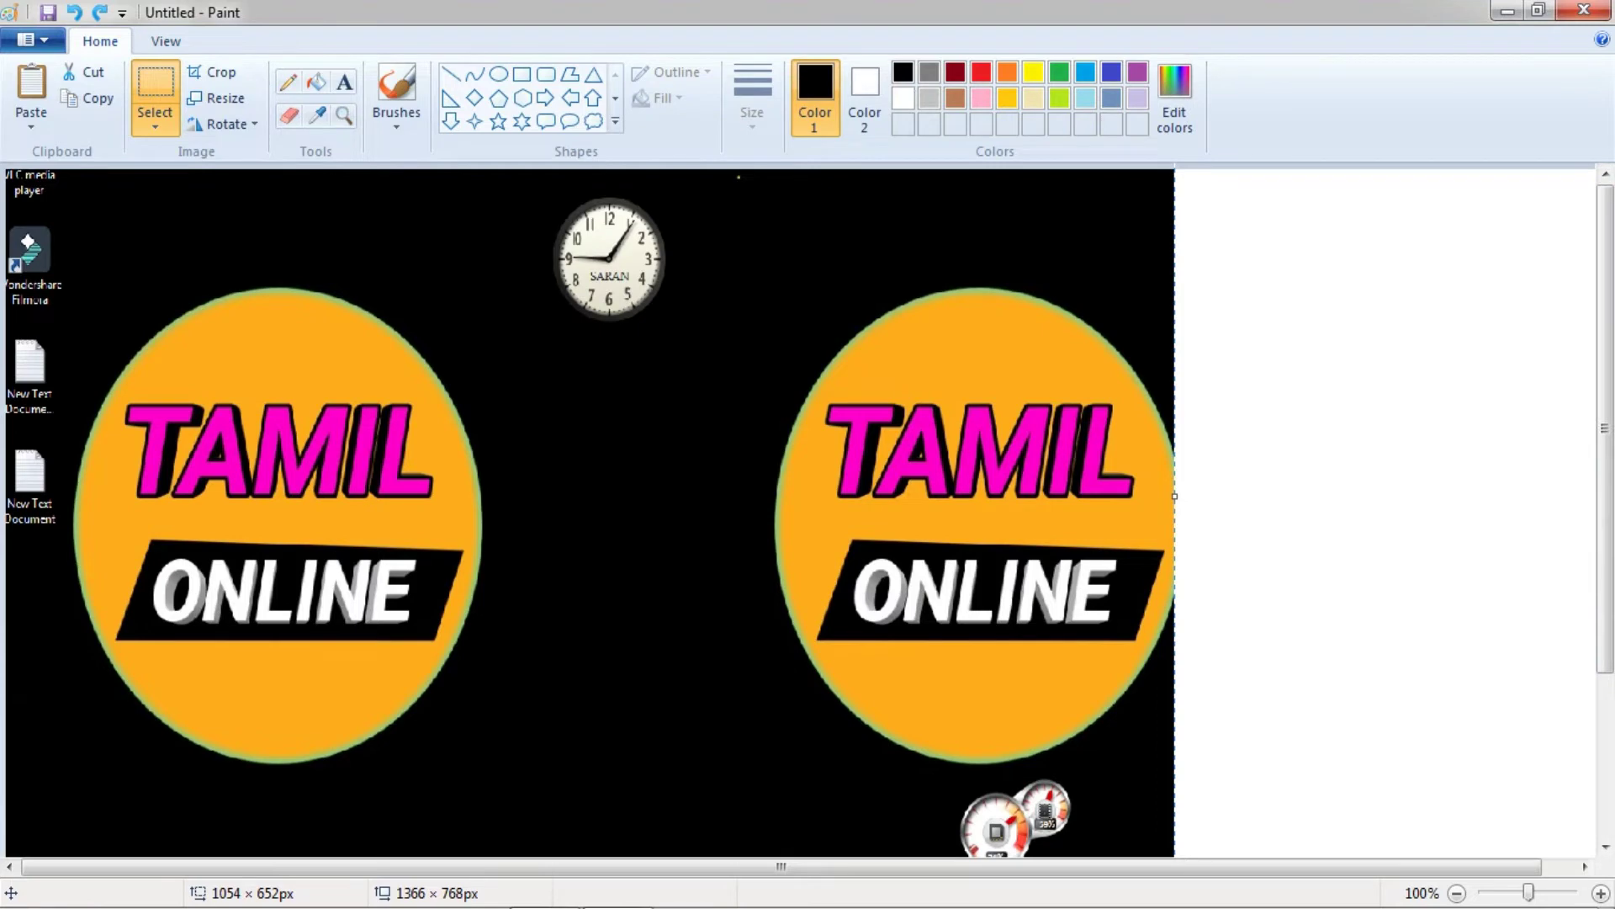
pyautogui.moveTo(827, 229); pyautogui.dragTo(871, 244)
pyautogui.moveTo(1222, 275); pyautogui.dragTo(1455, 233)
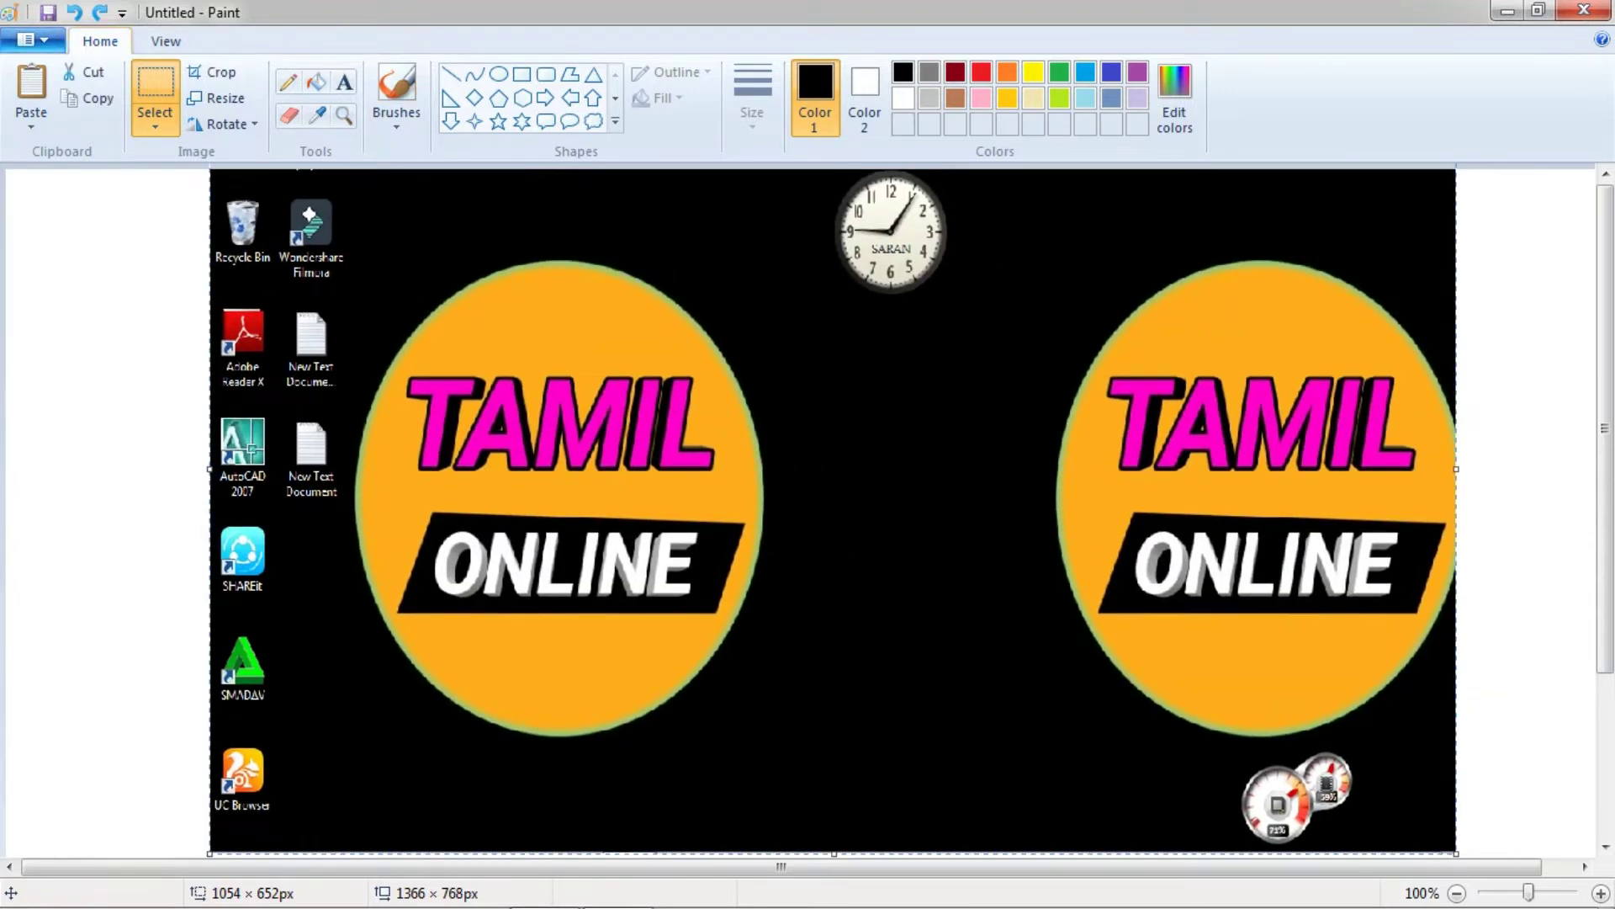
pyautogui.click(32, 39)
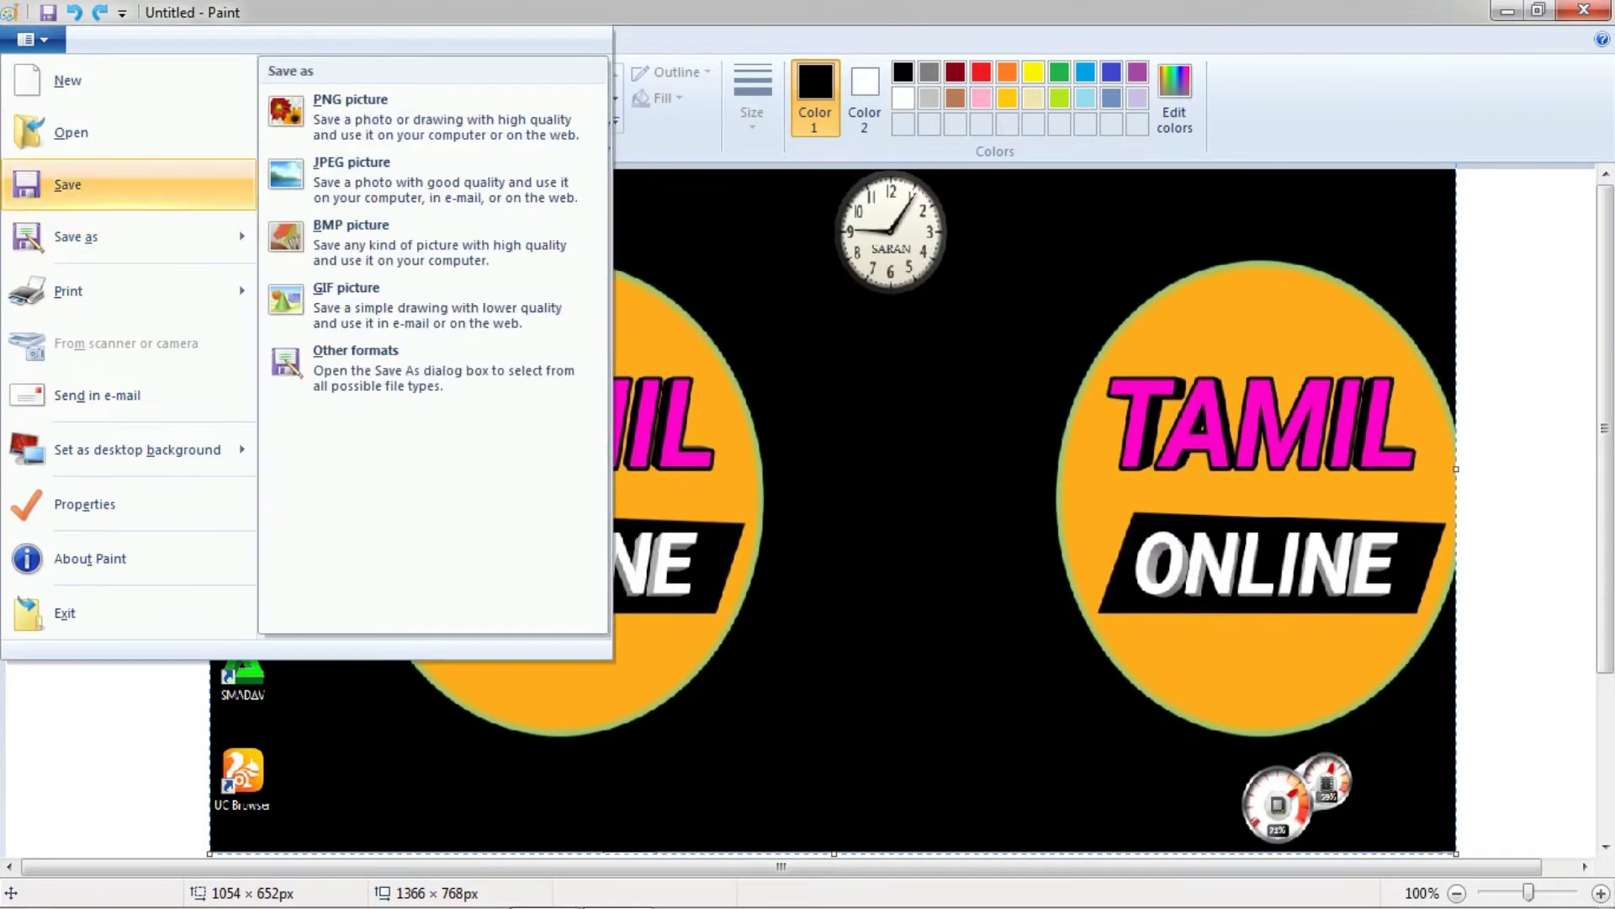
# - Start Save as and browse through Libraries and Computer to the D: drive
pyautogui.click(126, 184)
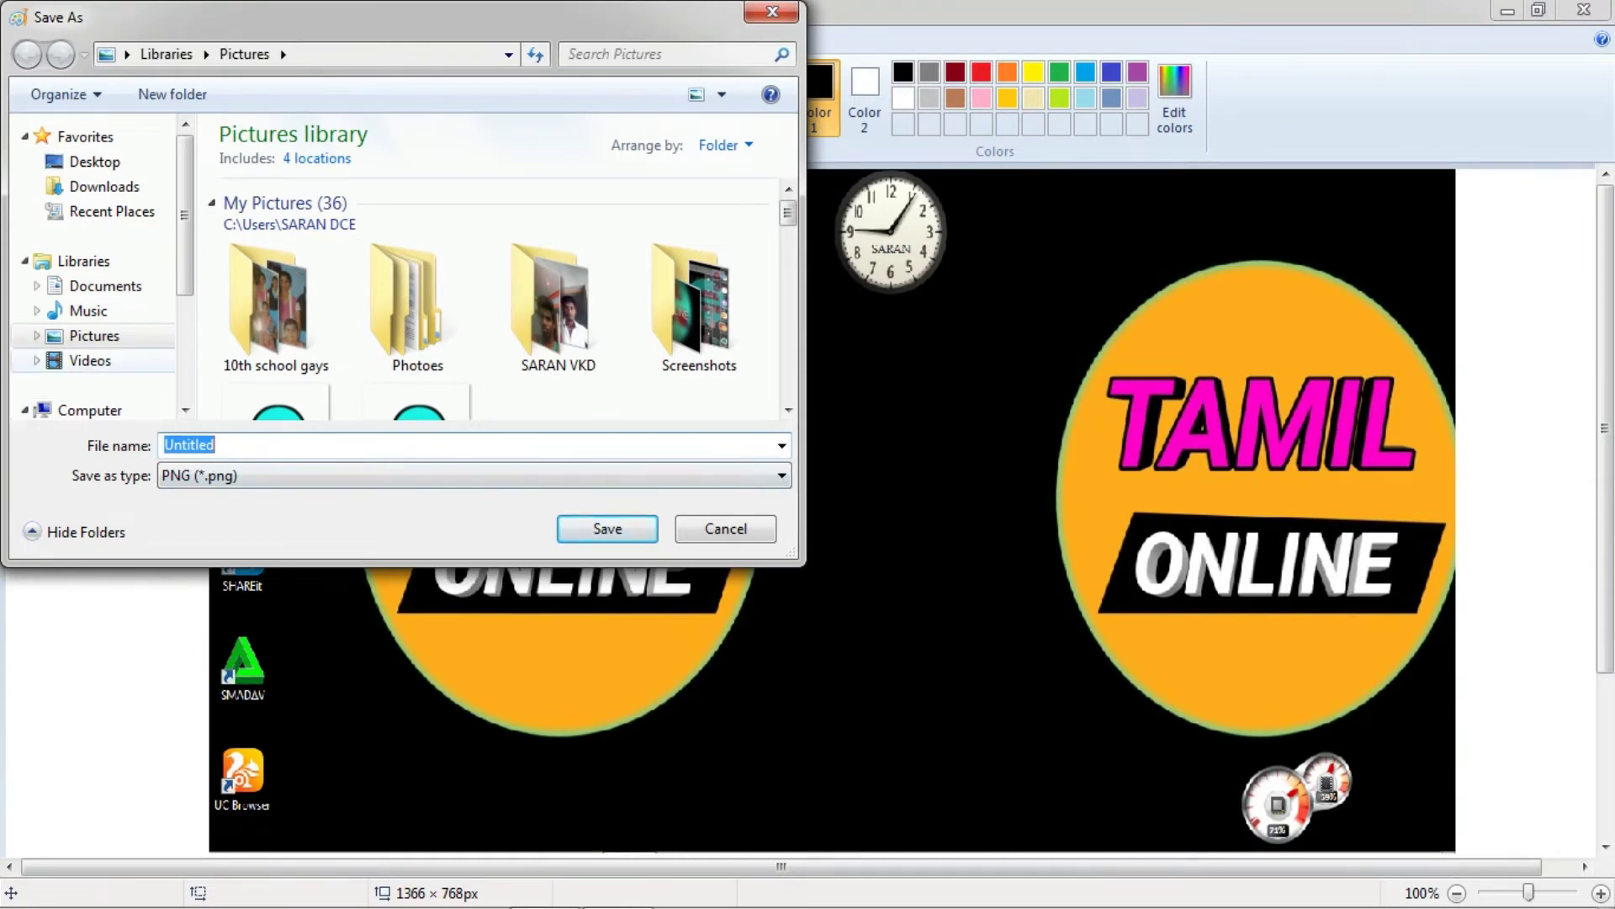
pyautogui.click(90, 361)
pyautogui.click(84, 262)
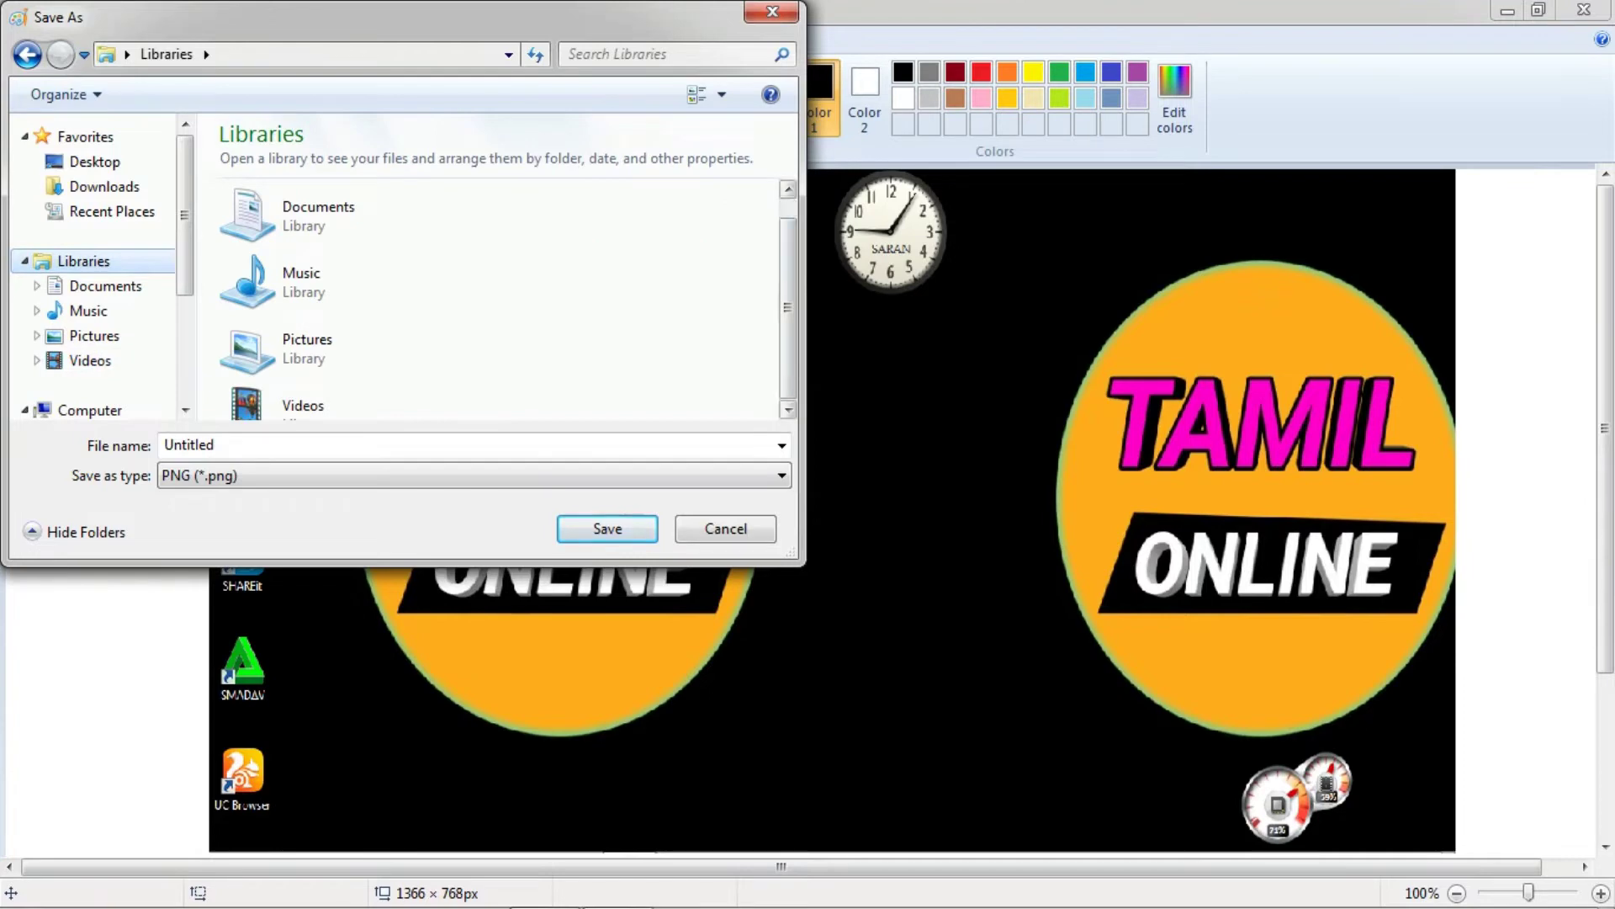
pyautogui.scroll(-1, 497, 298)
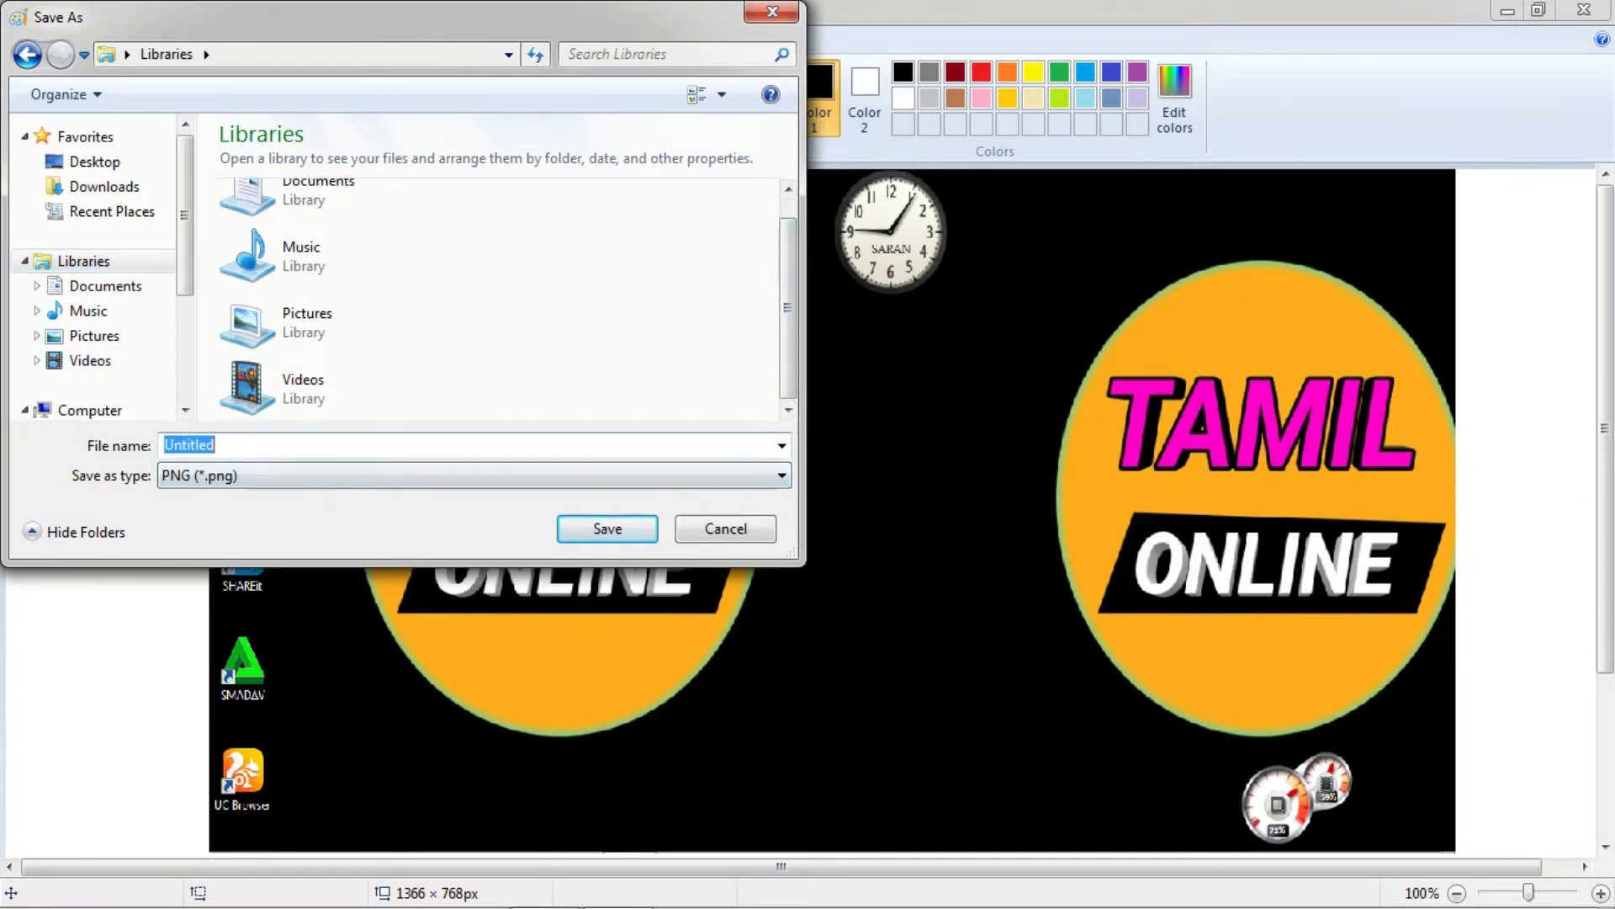
pyautogui.click(90, 410)
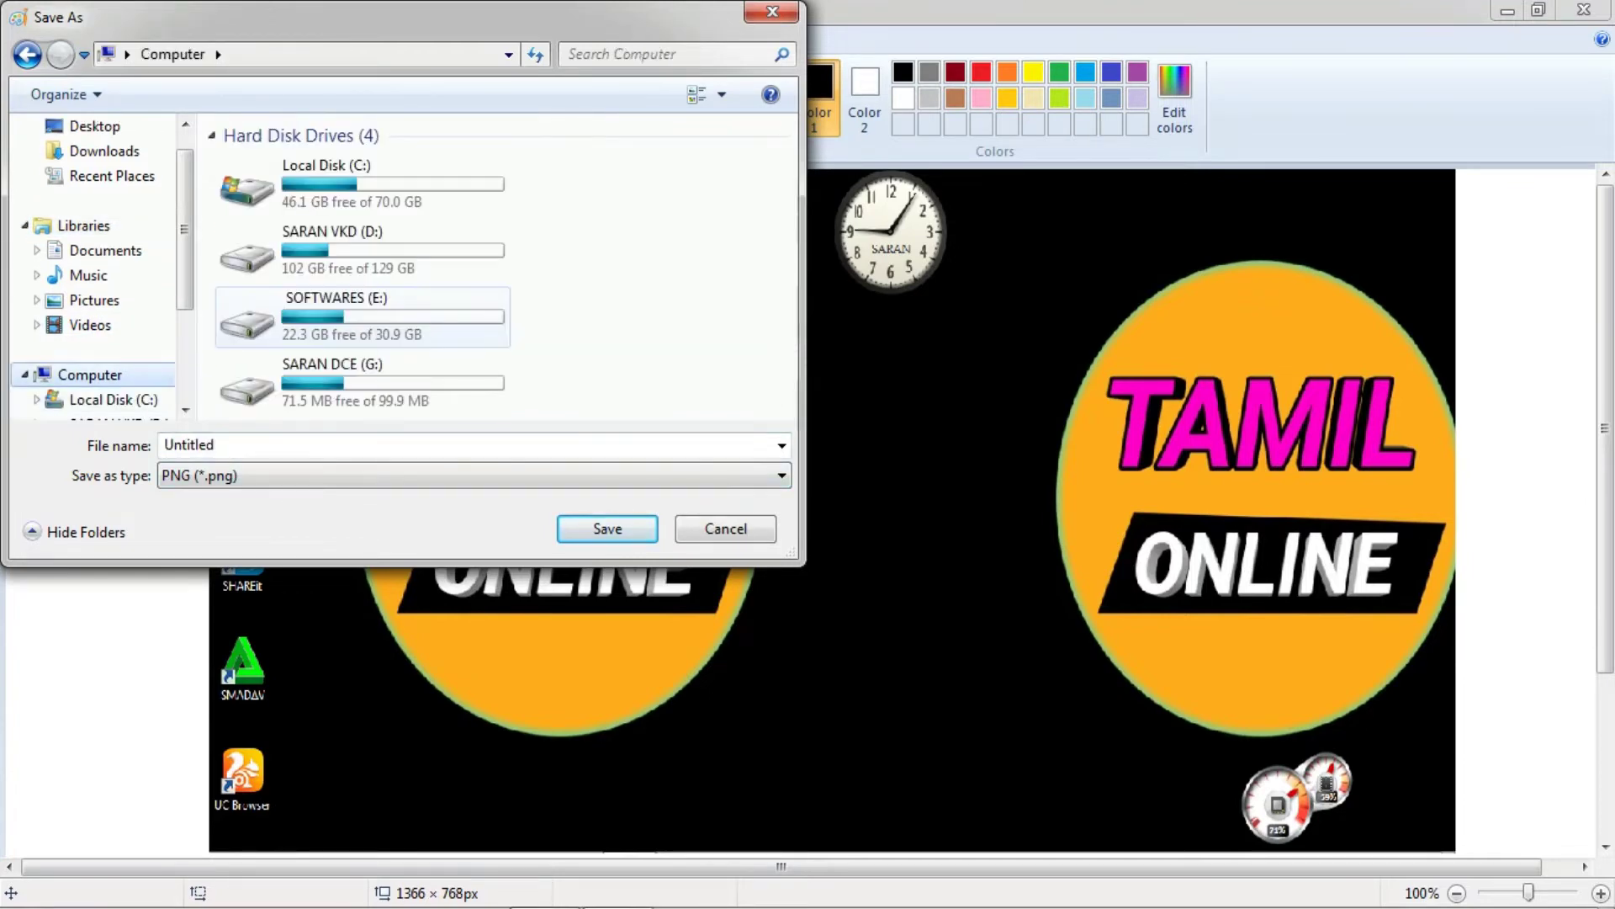
pyautogui.doubleClick(337, 240)
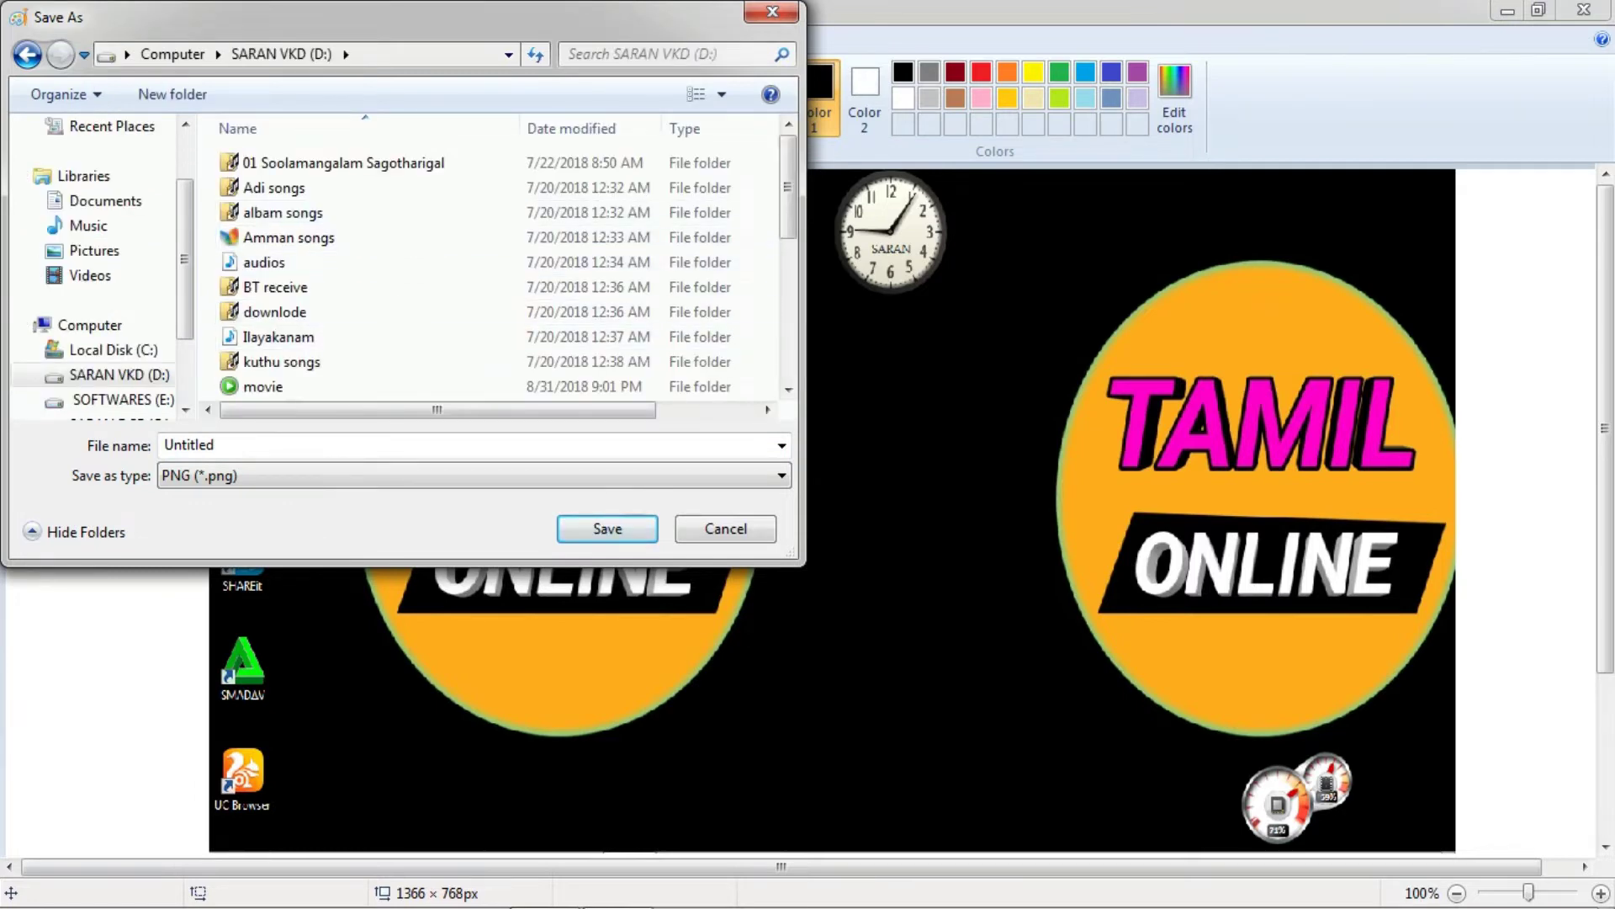
# - Save the picture as 'saran' in PNG format, then minimize Paint
pyautogui.click(190, 445)
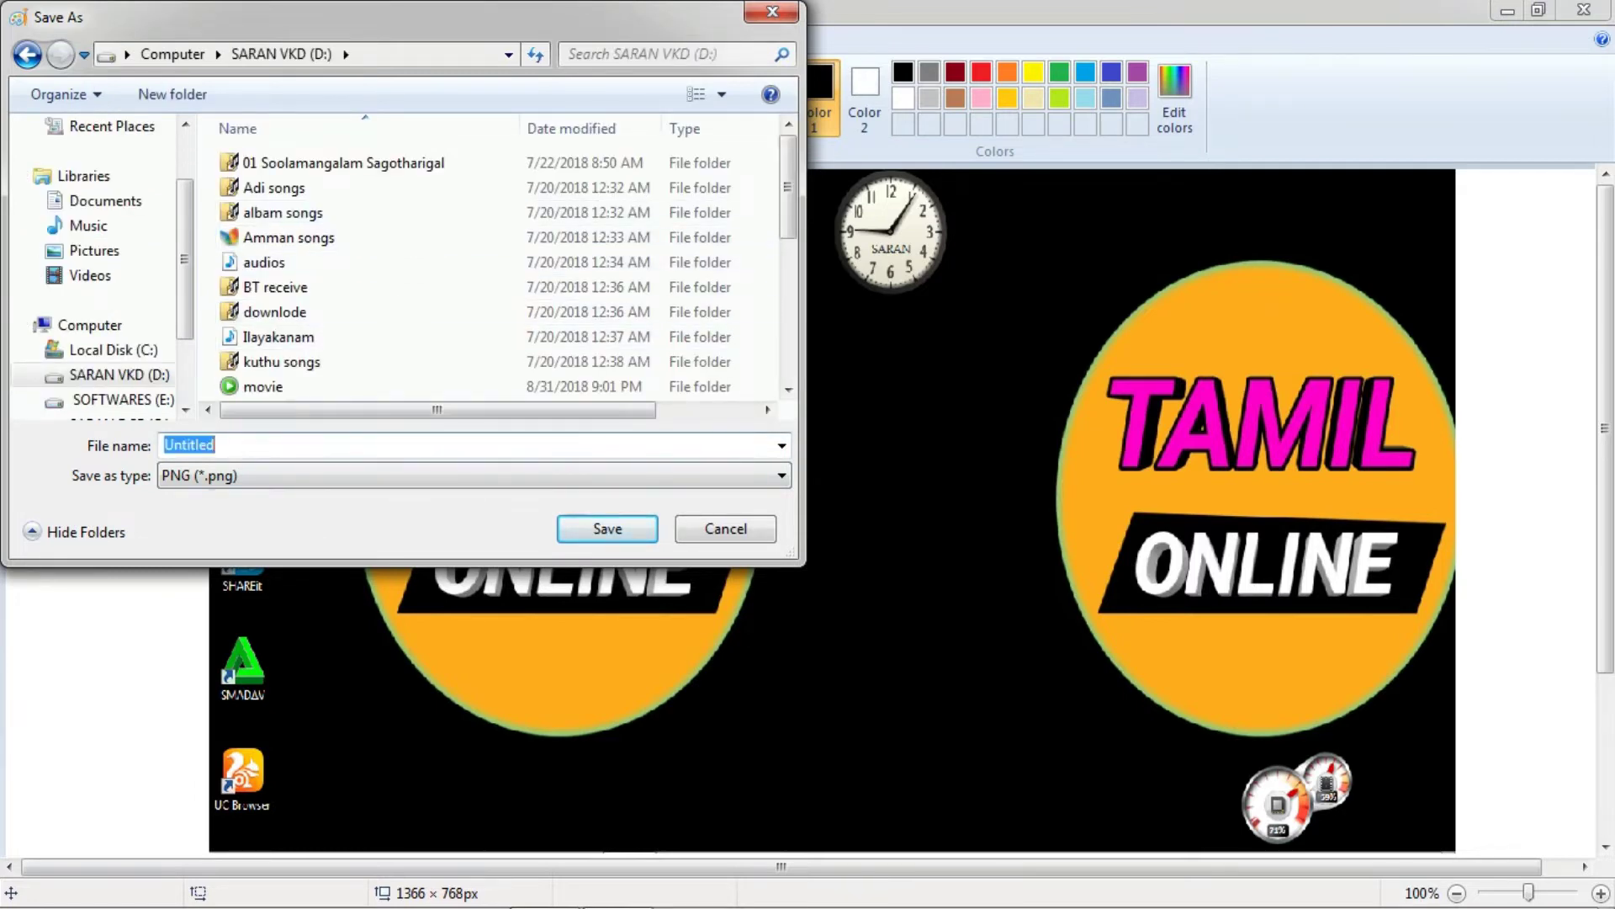
pyautogui.press('BackSpace')
pyautogui.write('sarann')
pyautogui.press('BackSpace')
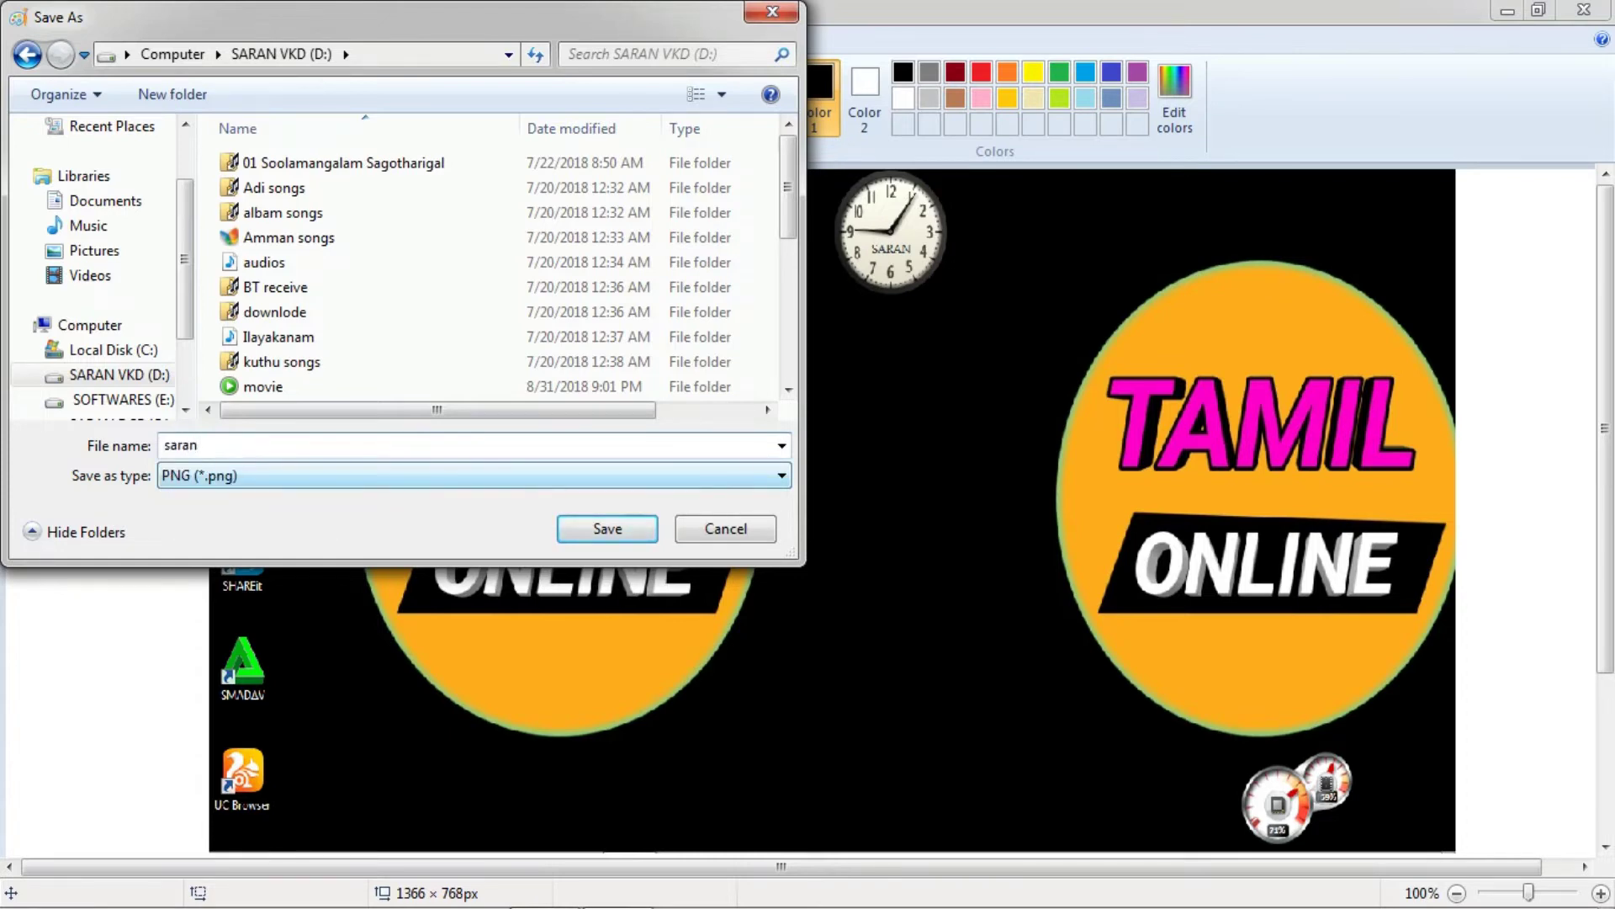
pyautogui.press('Return')
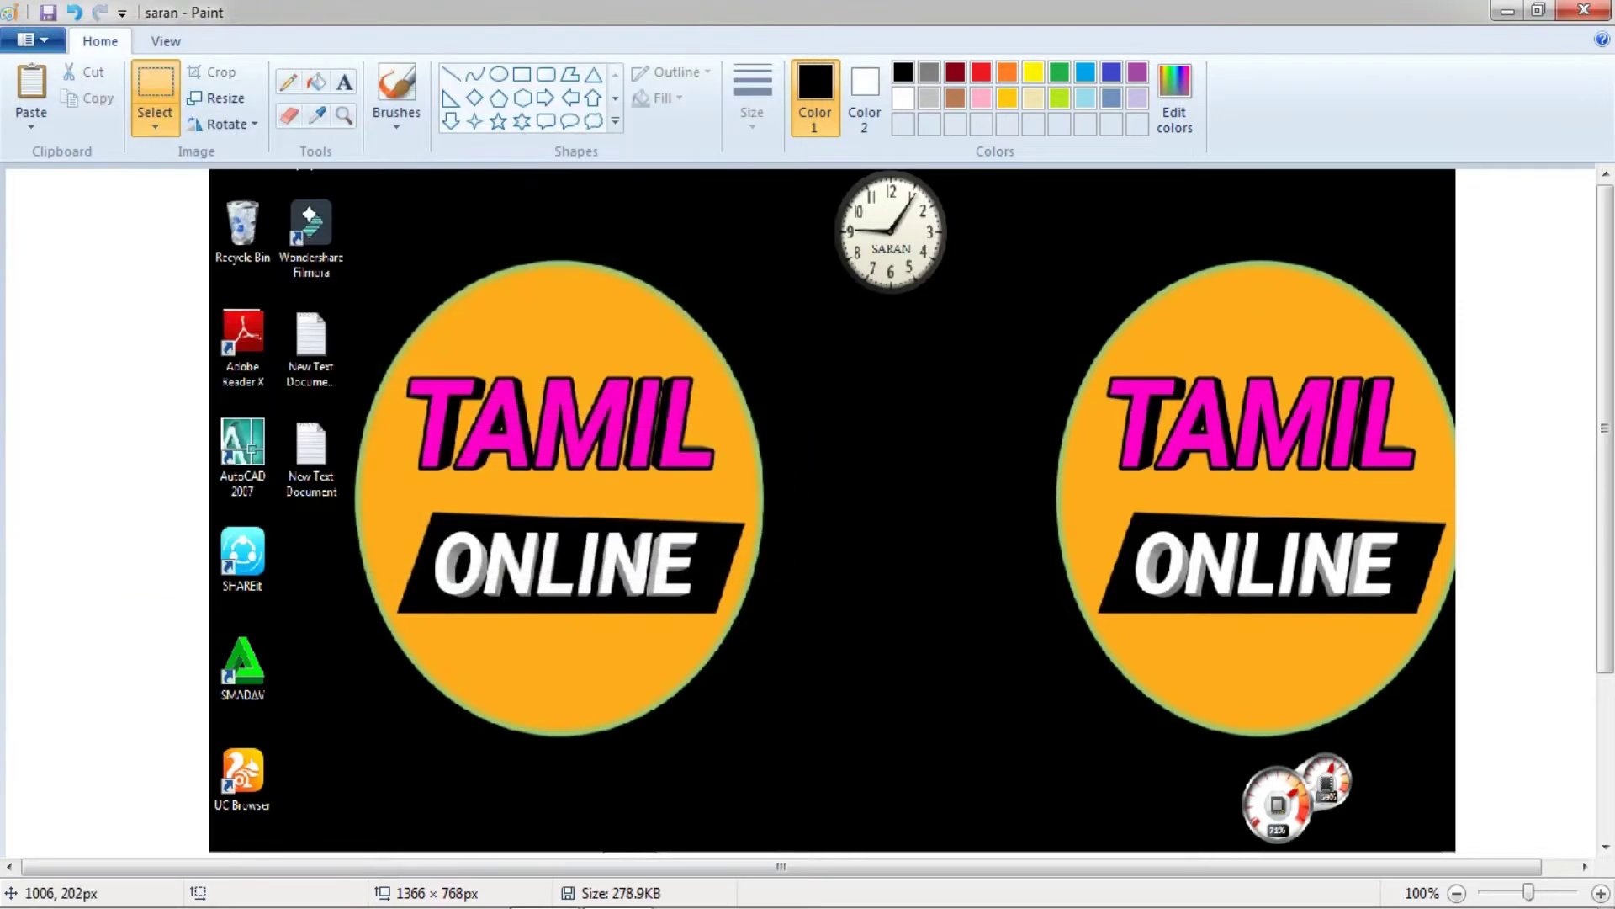
pyautogui.click(1506, 11)
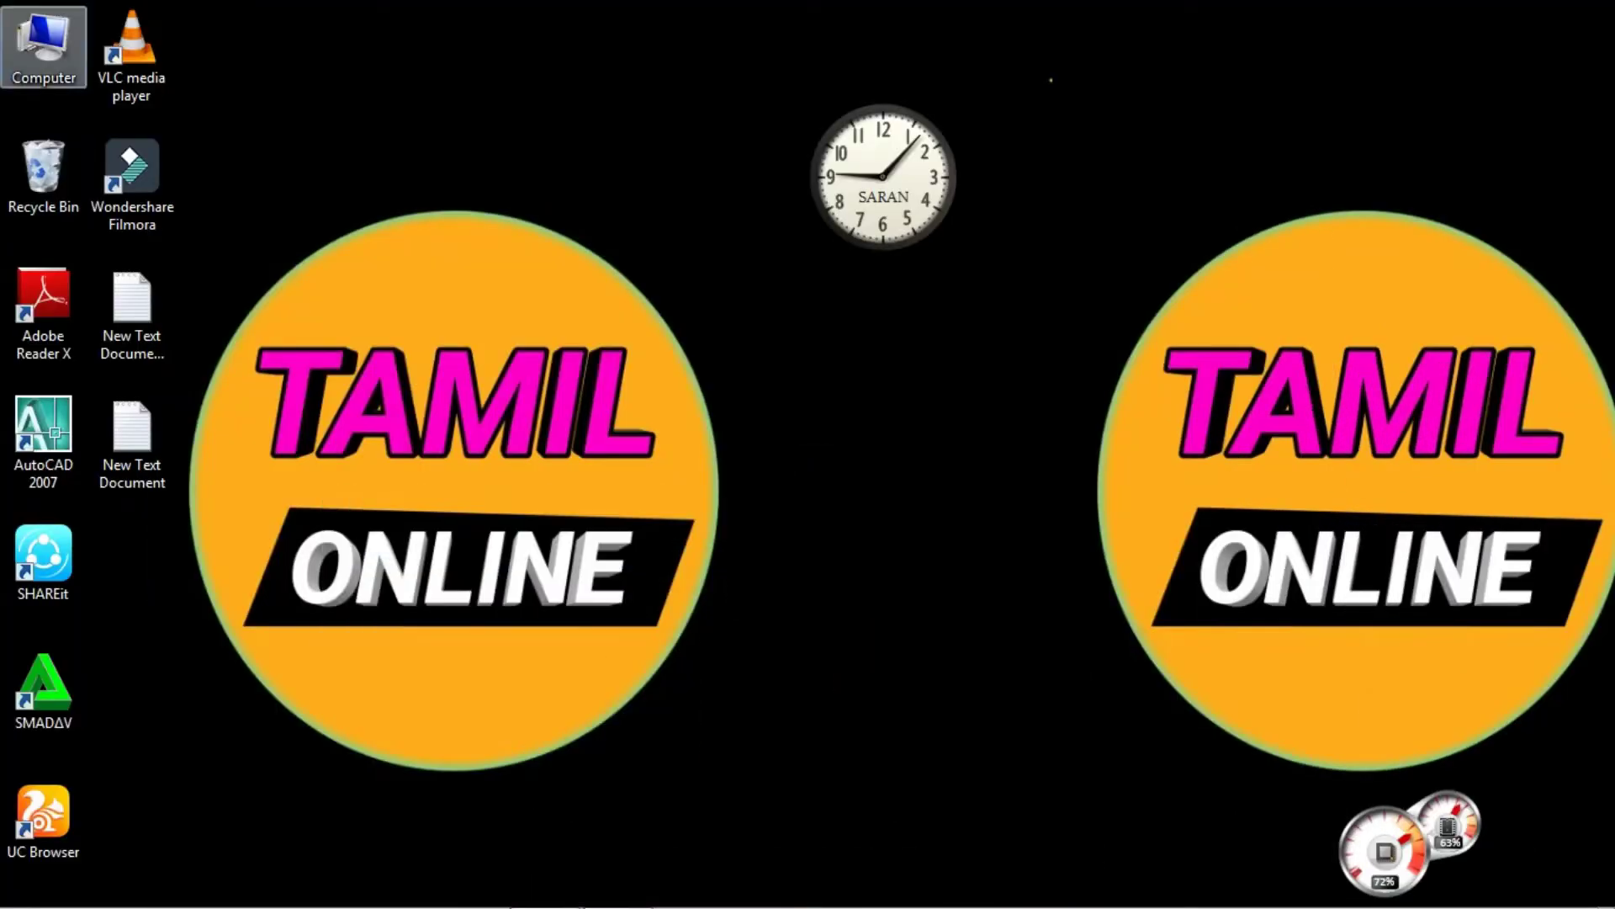
# - Find the saved 'saran' PNG on drive D:, then reopen the Computer window
pyautogui.doubleClick(44, 47)
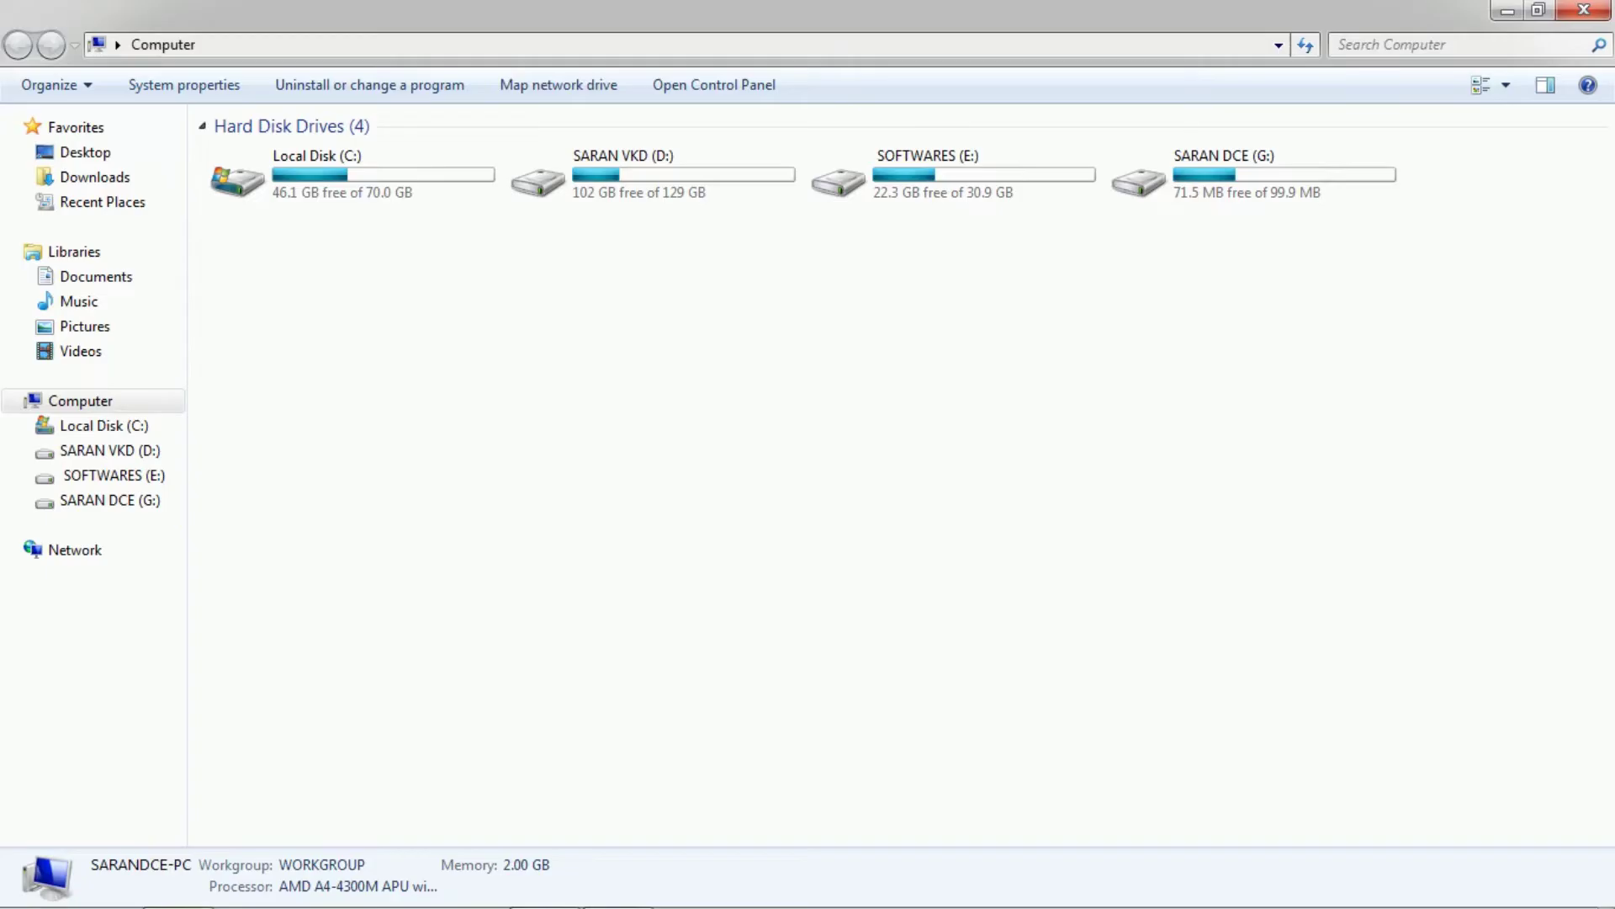
pyautogui.doubleClick(572, 175)
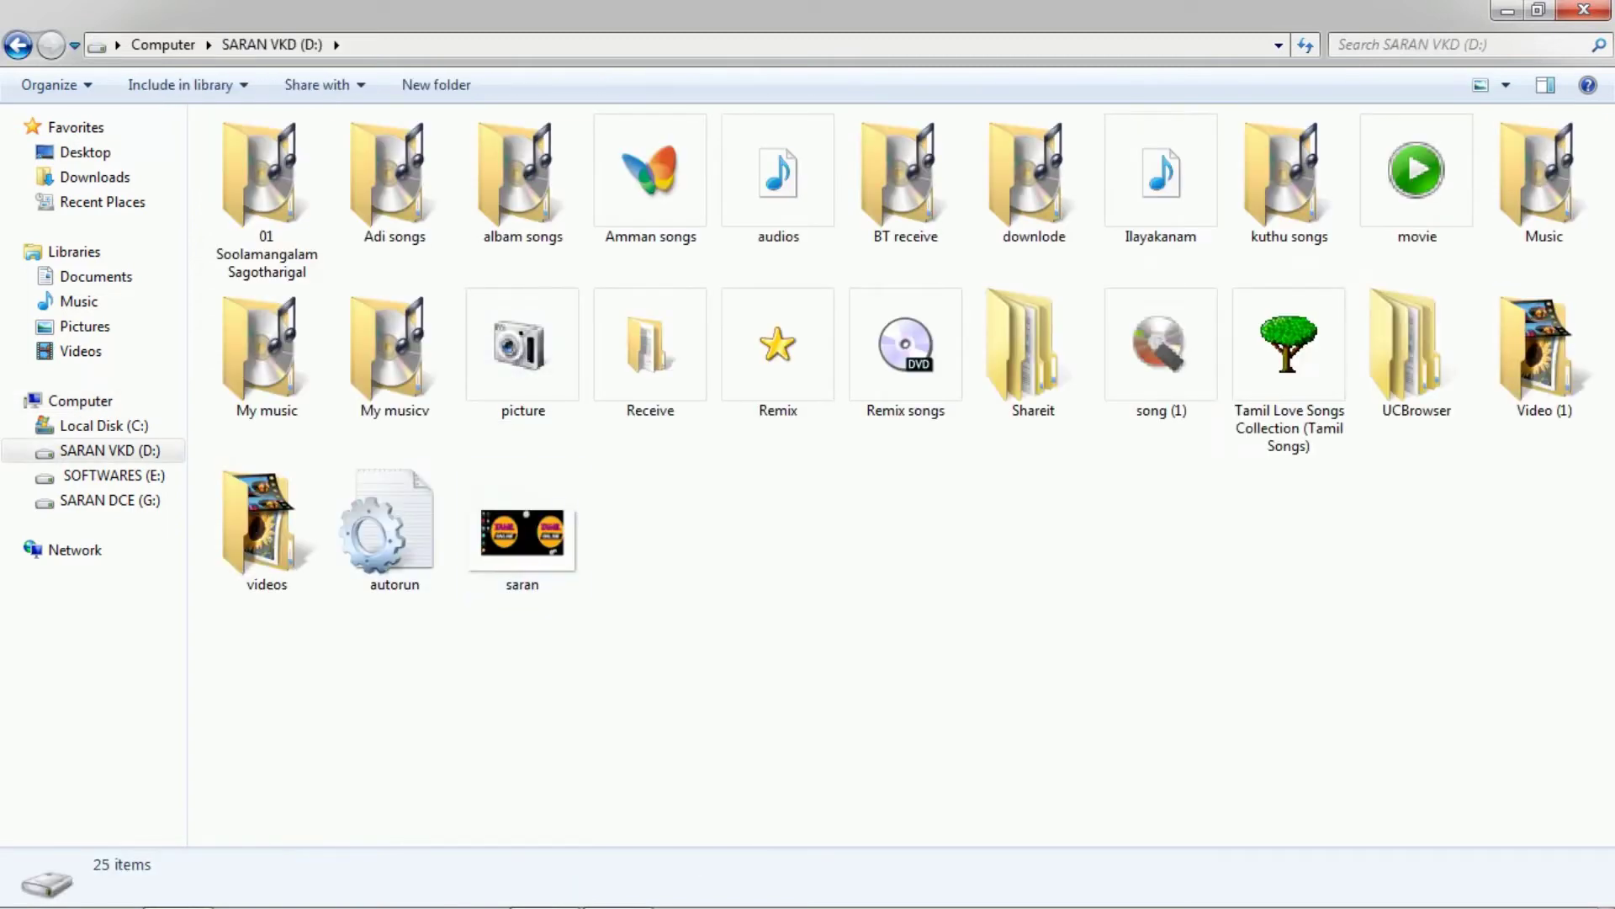
pyautogui.click(522, 529)
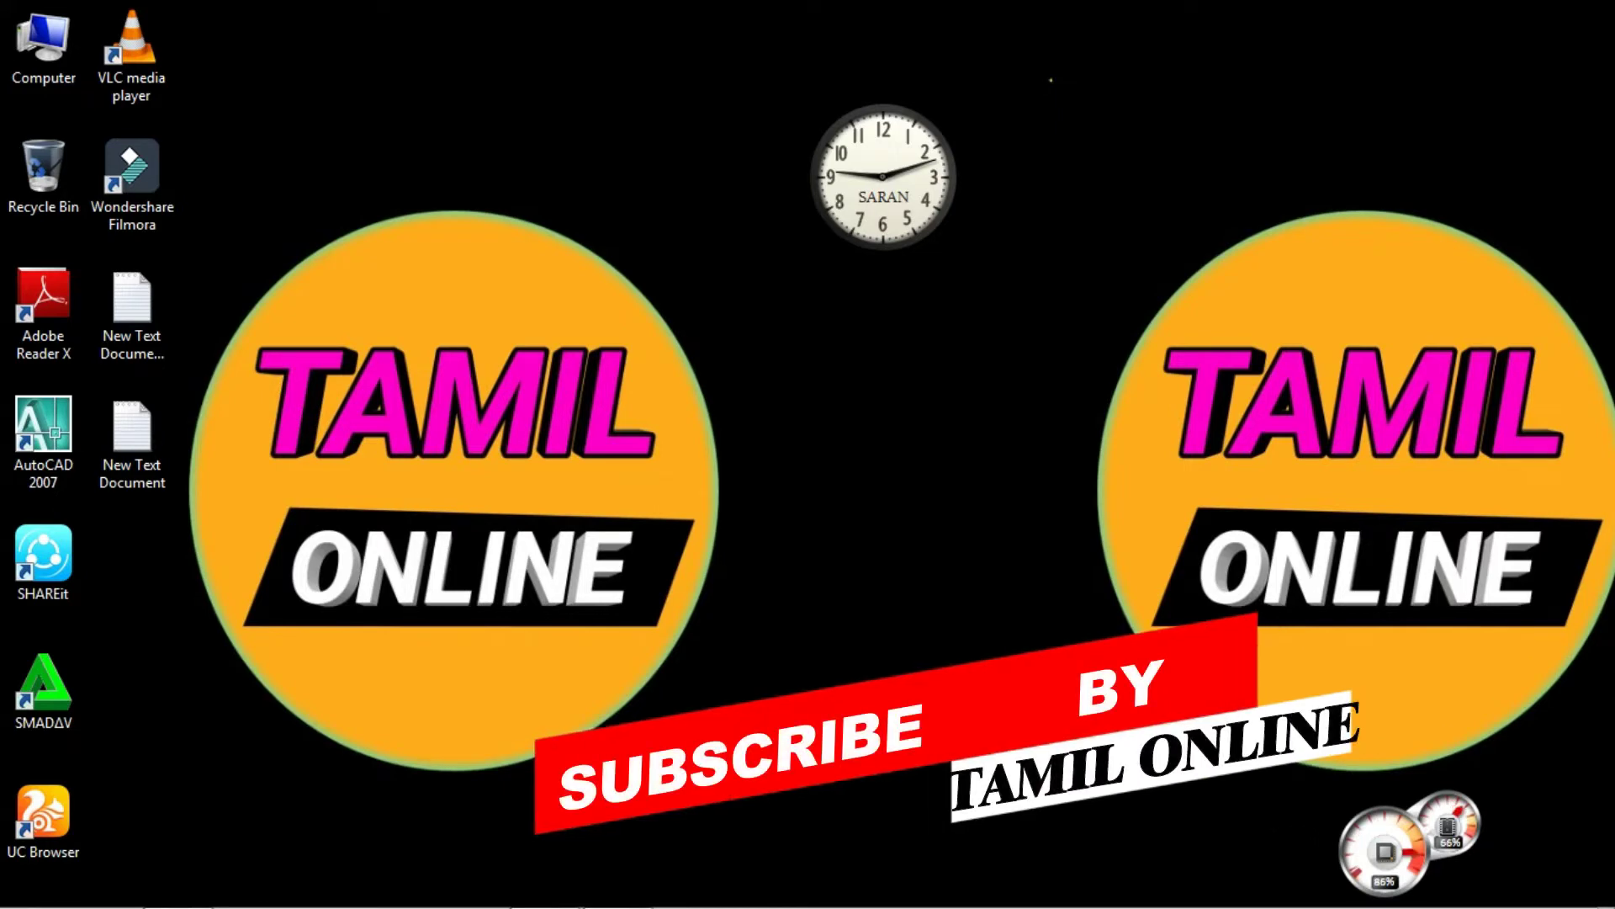
pyautogui.doubleClick(42, 40)
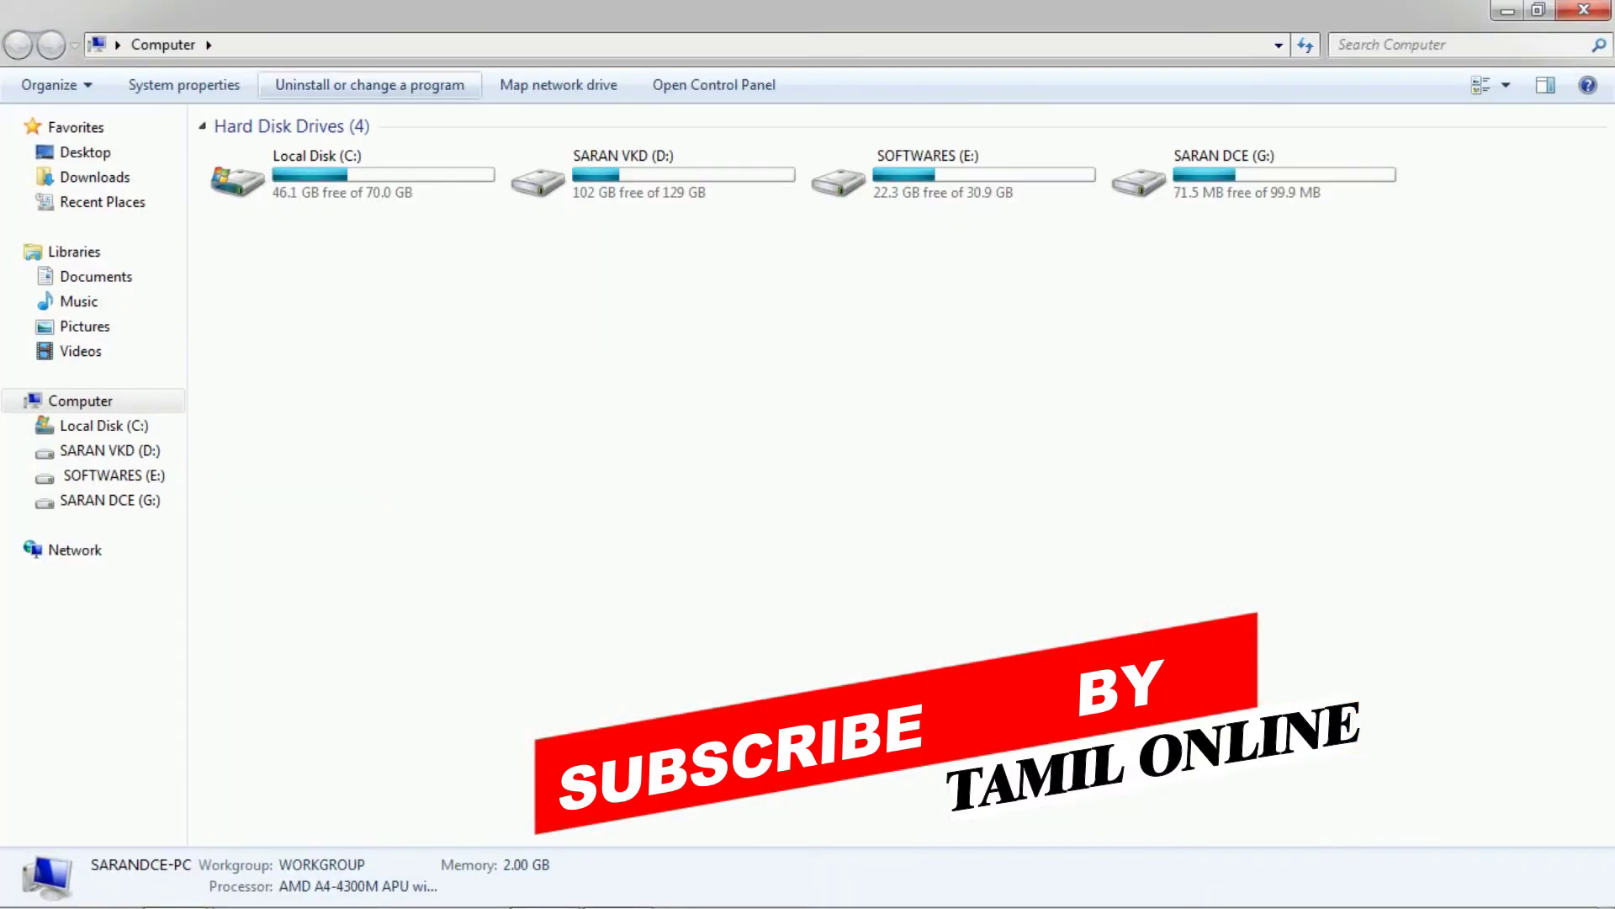
# - Open Local Disk (C:), look inside Users, and return to C:
pyautogui.doubleClick(353, 194)
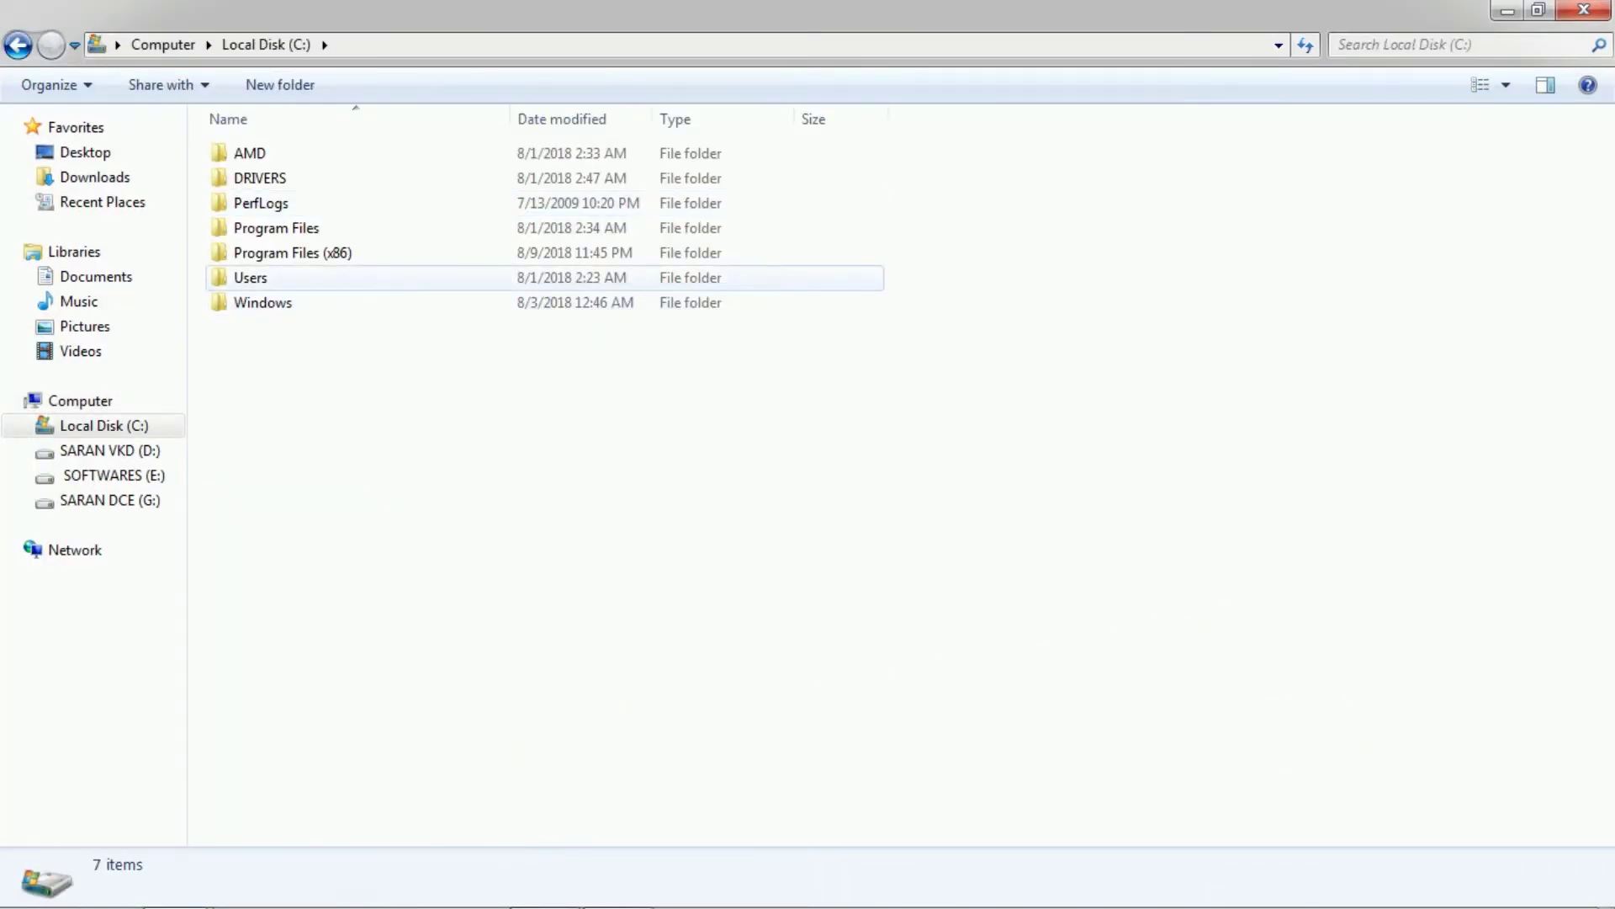
pyautogui.doubleClick(251, 277)
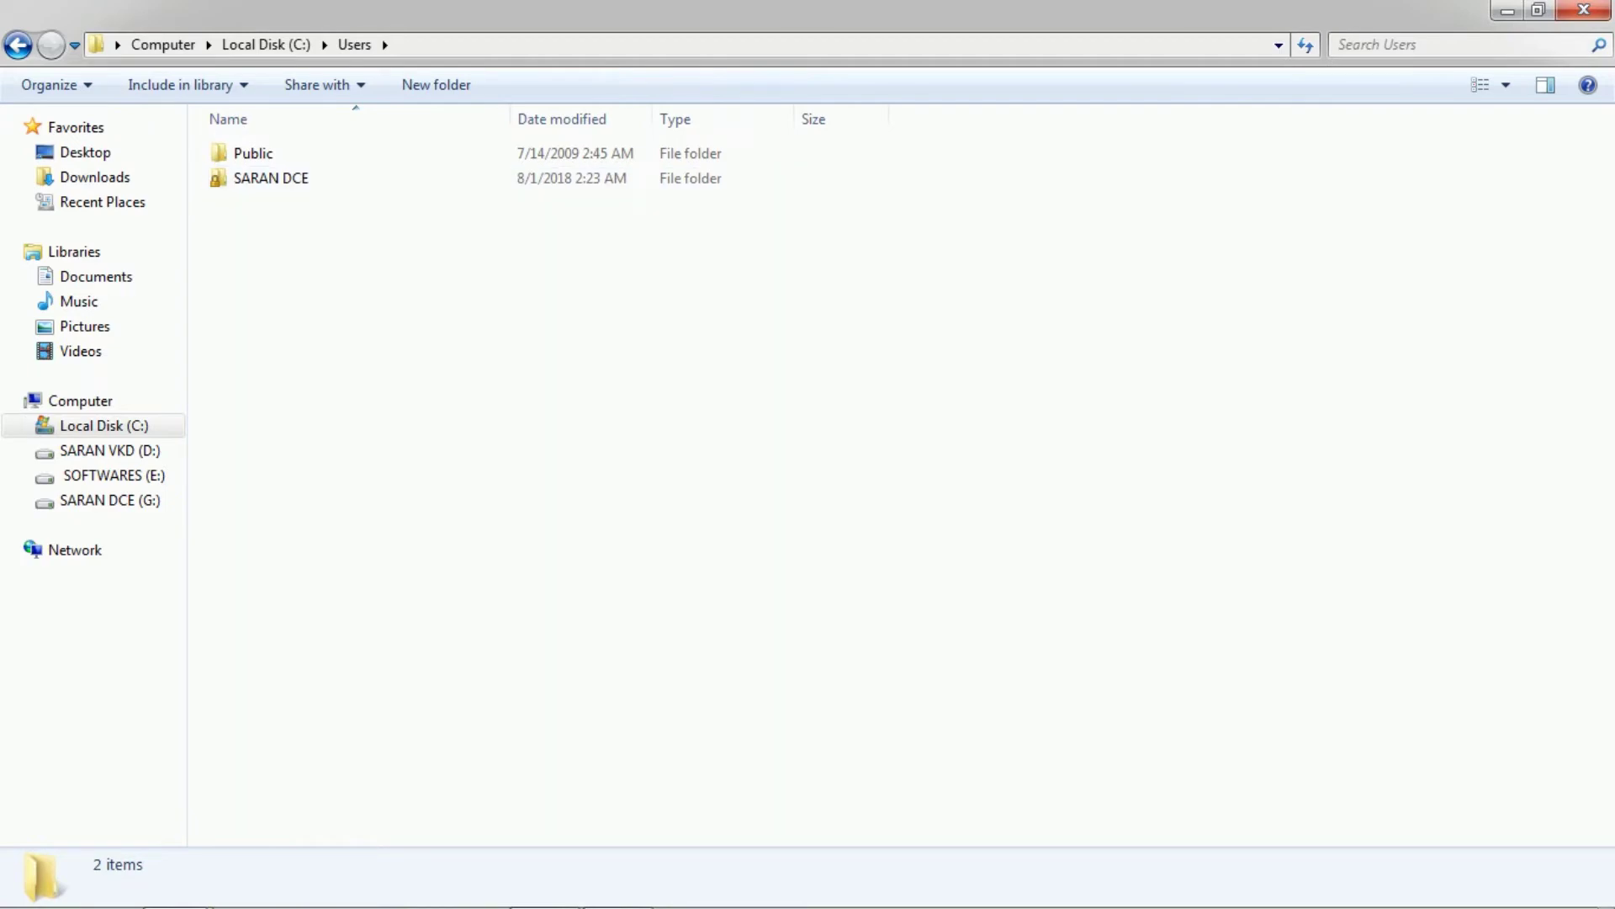
pyautogui.press('BackSpace')
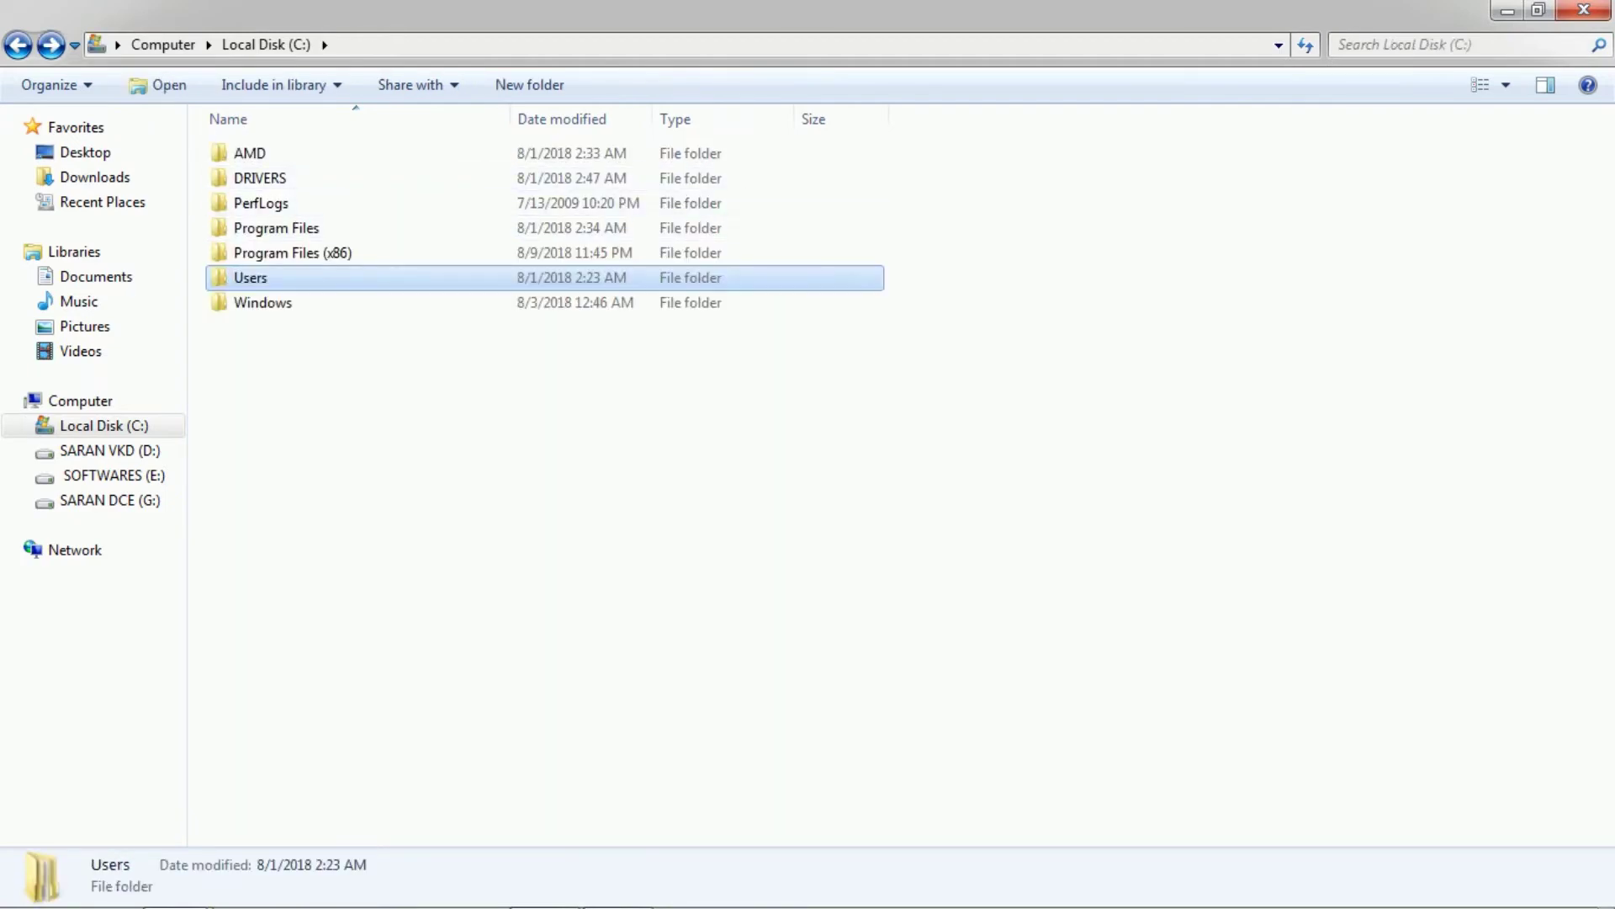
# - Browse Program Files (x86) > Lenovo > MetricCollectionSDK35, then return to C: and select Users
pyautogui.doubleClick(293, 253)
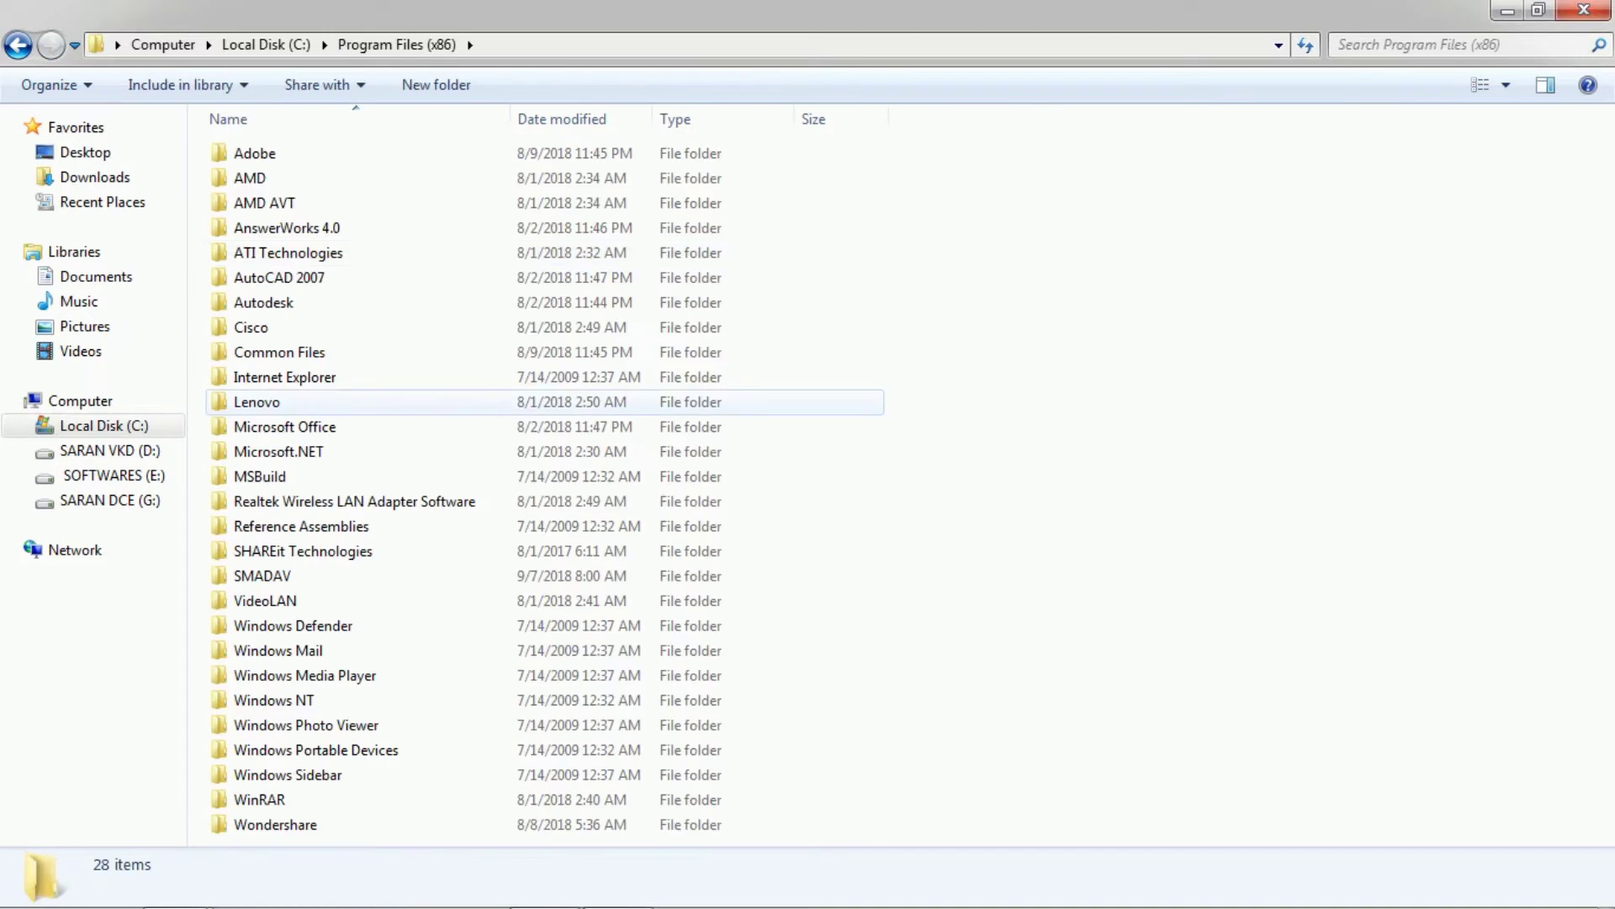
pyautogui.doubleClick(257, 401)
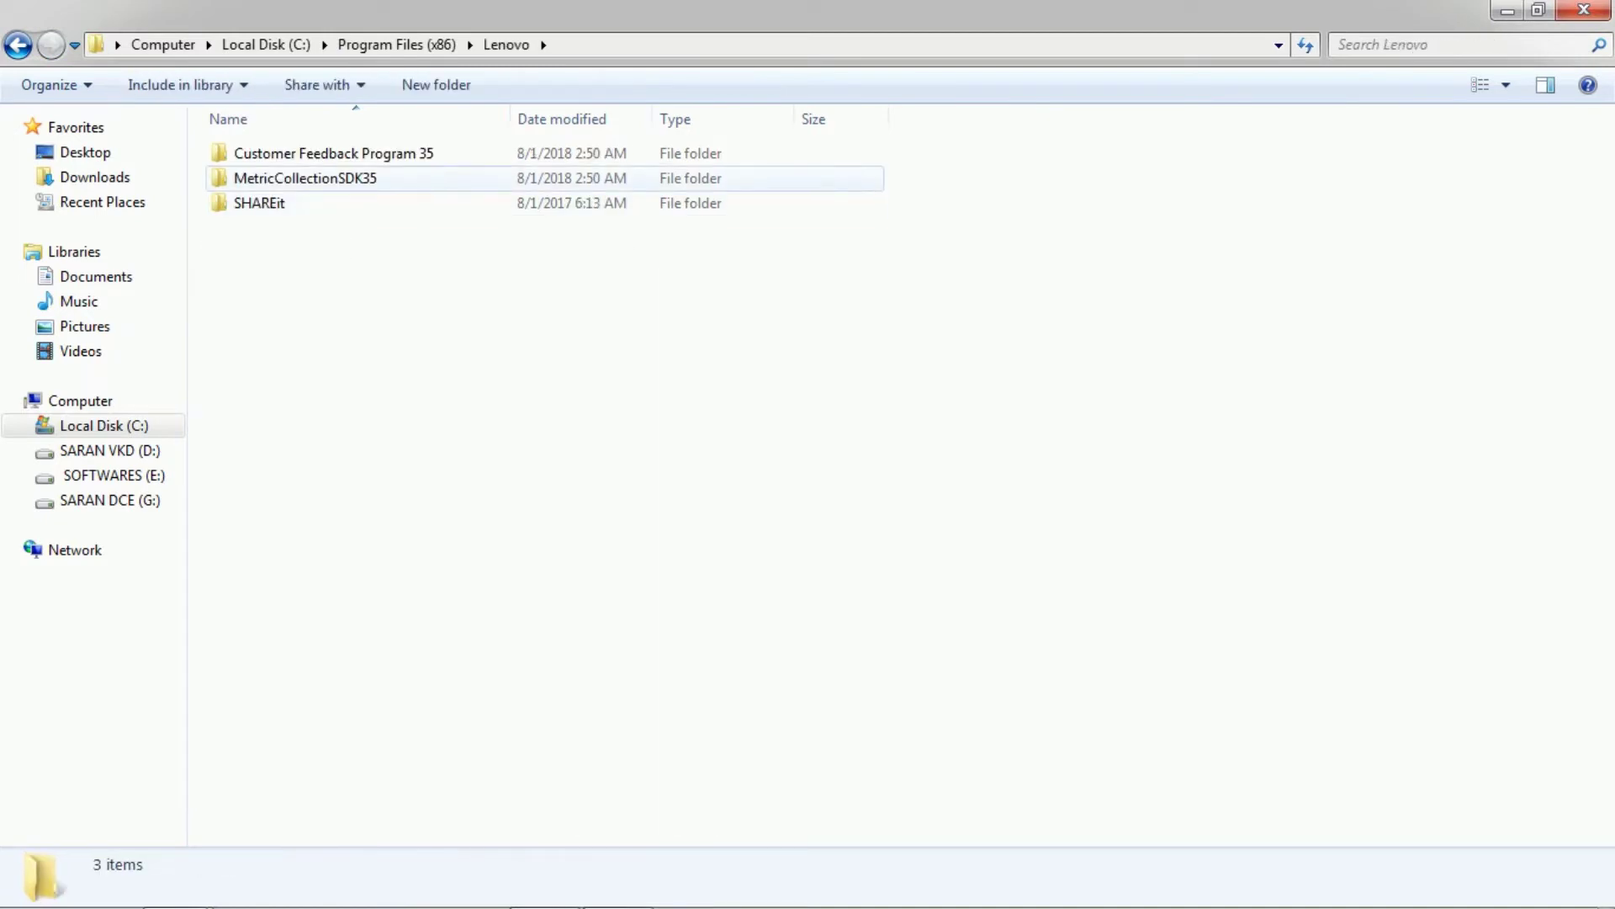
pyautogui.click(304, 177)
pyautogui.doubleClick(305, 177)
pyautogui.press('BackSpace')
pyautogui.press('BackSpace')
pyautogui.press('BackSpace')
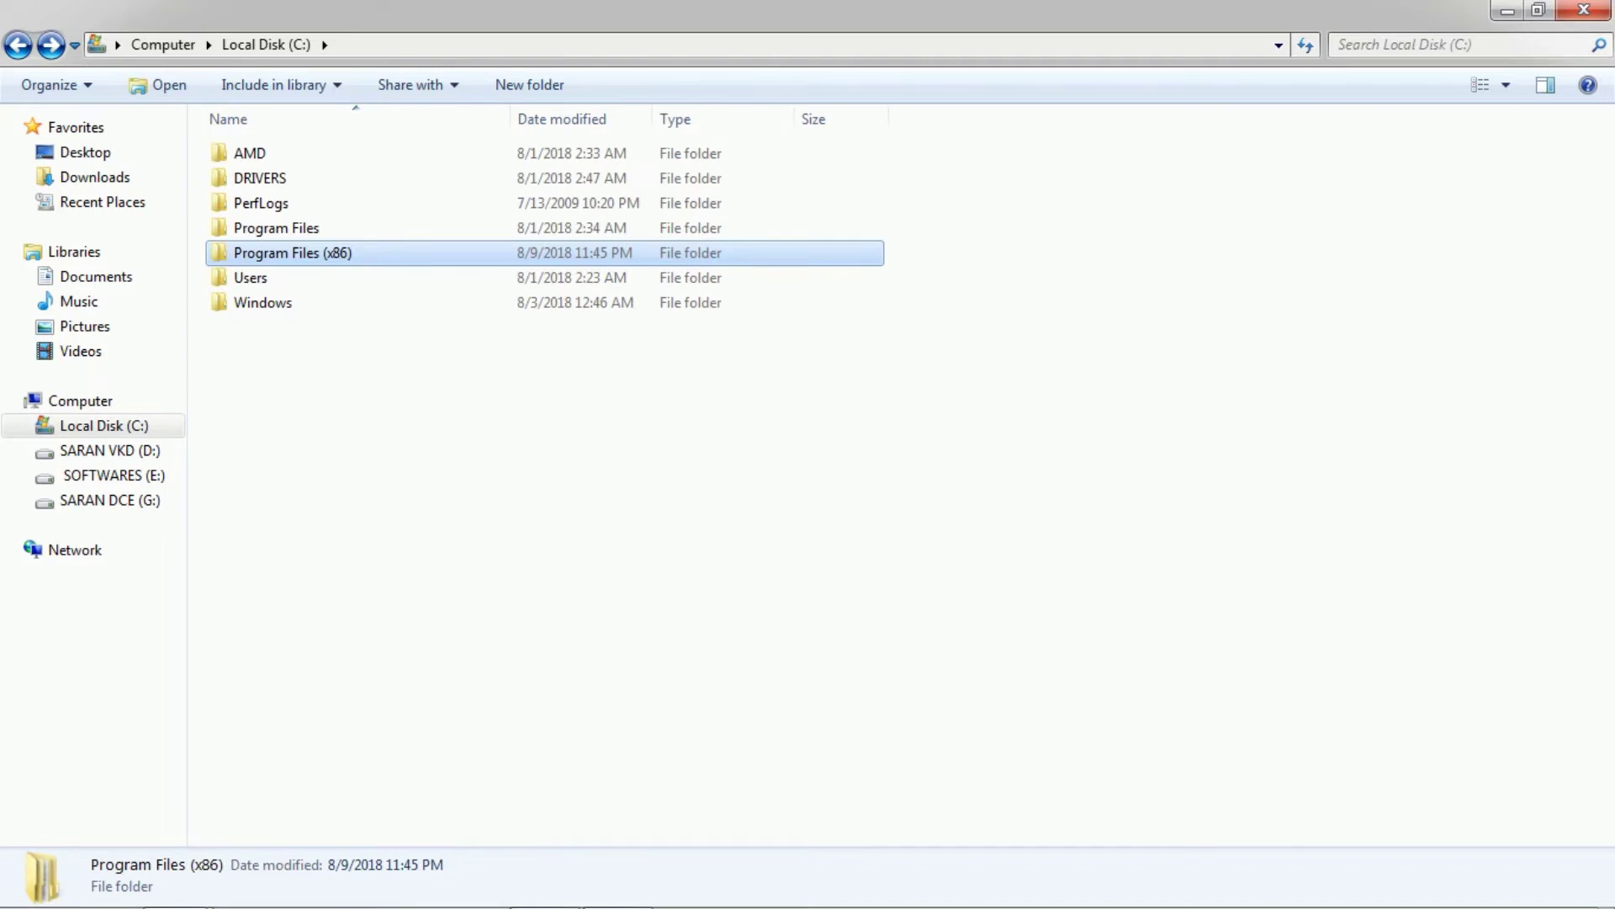
pyautogui.click(250, 277)
pyautogui.click(276, 228)
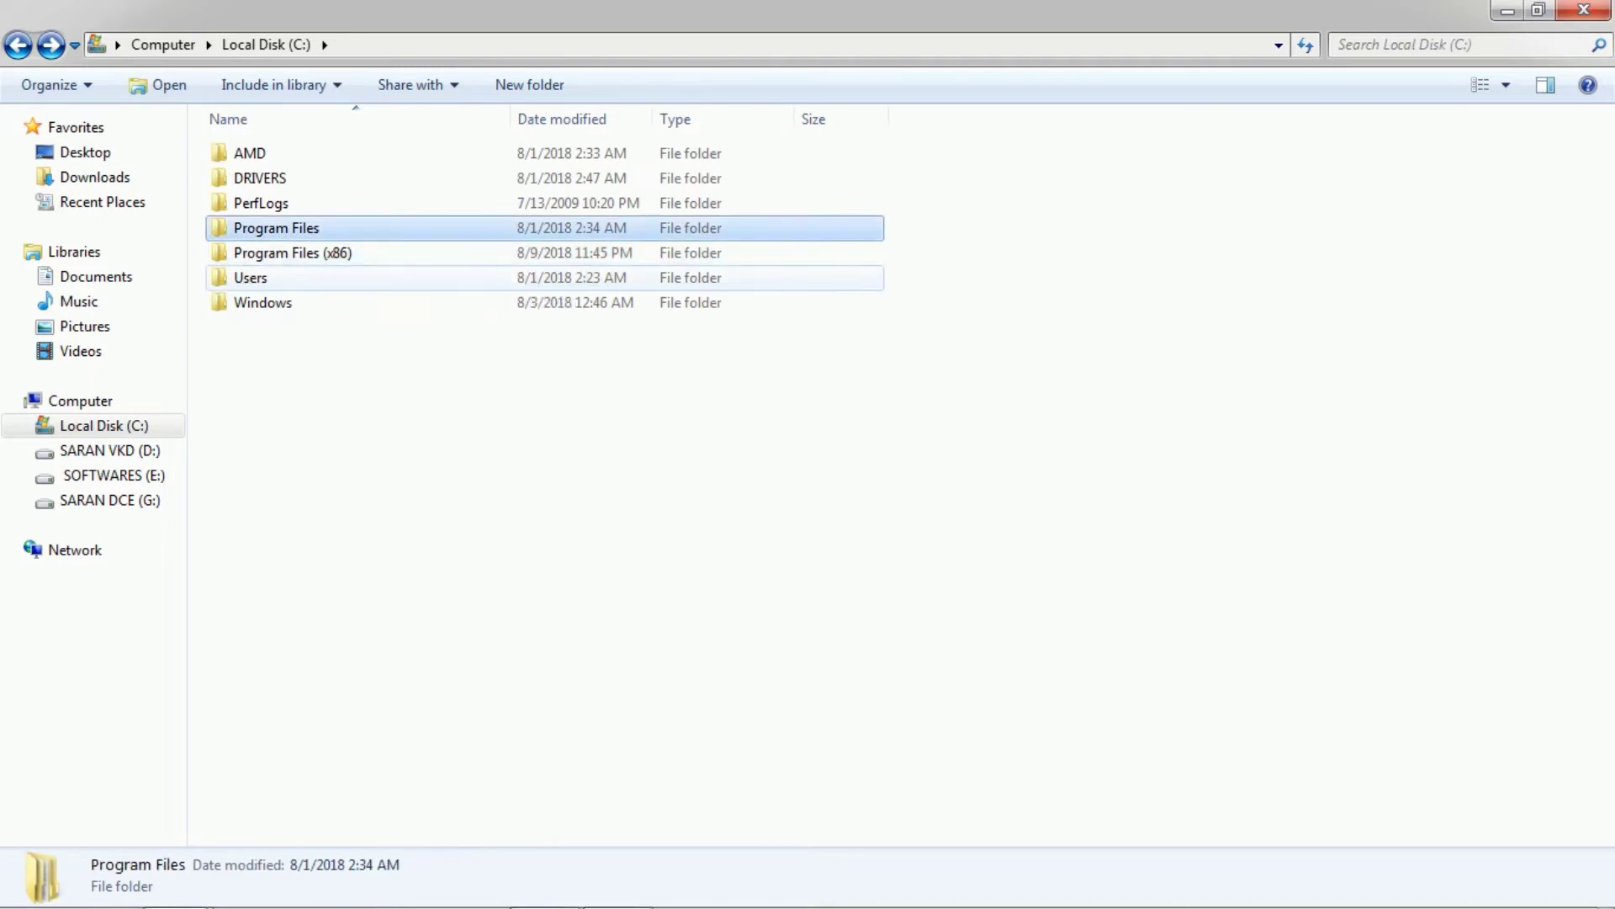
pyautogui.click(251, 278)
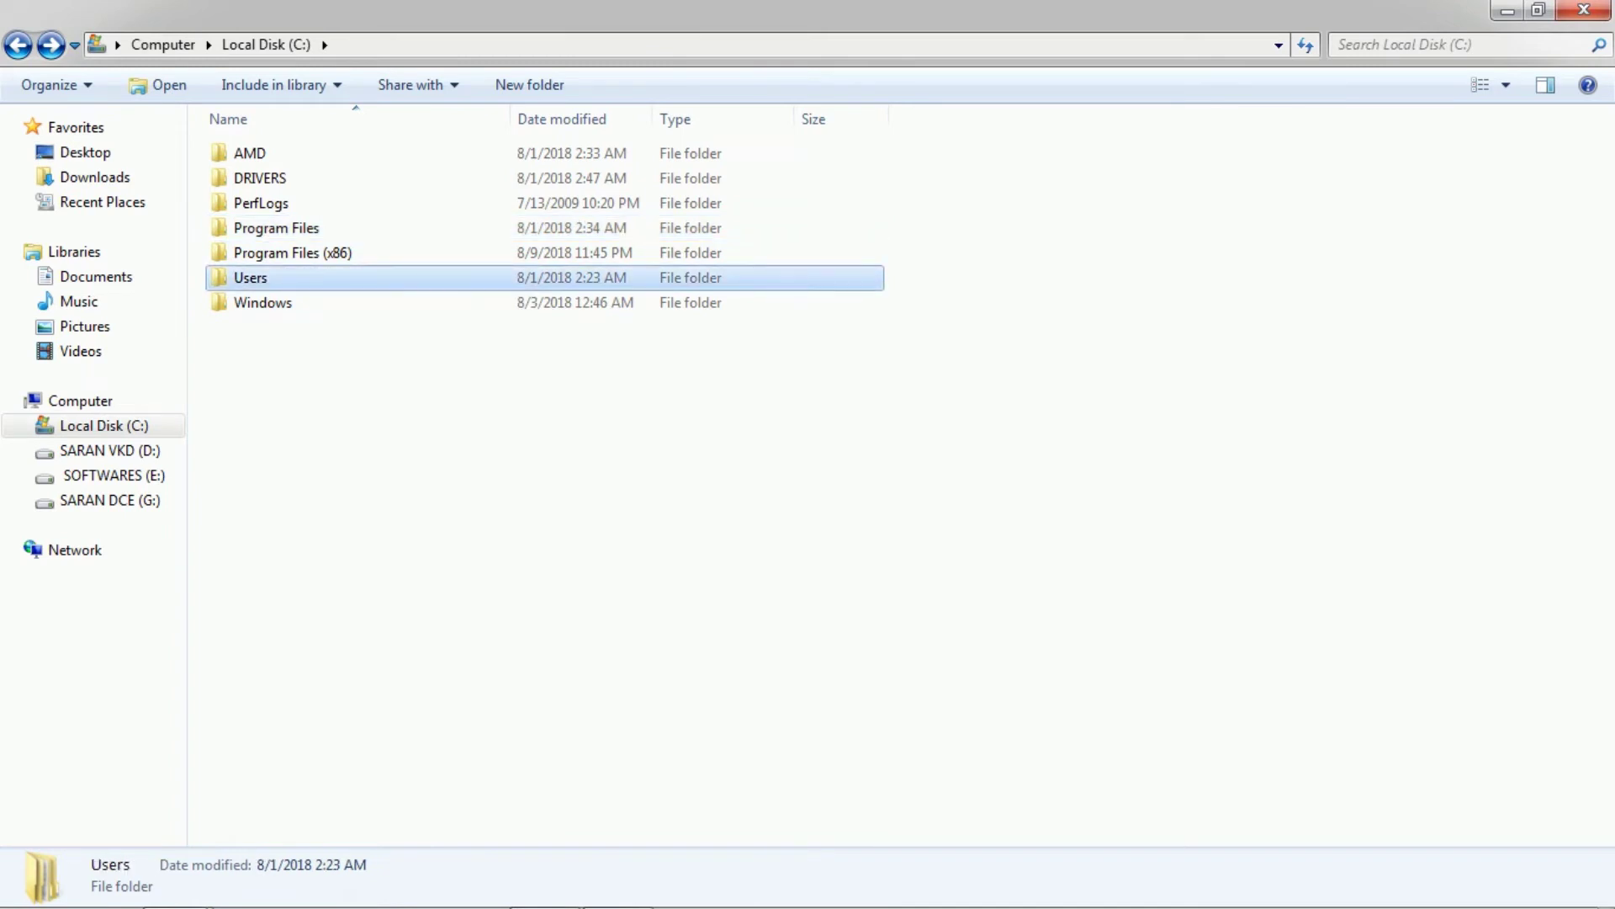
# - Send a Users folder shortcut to the desktop, then minimize Windows Explorer
pyautogui.rightClick(337, 274)
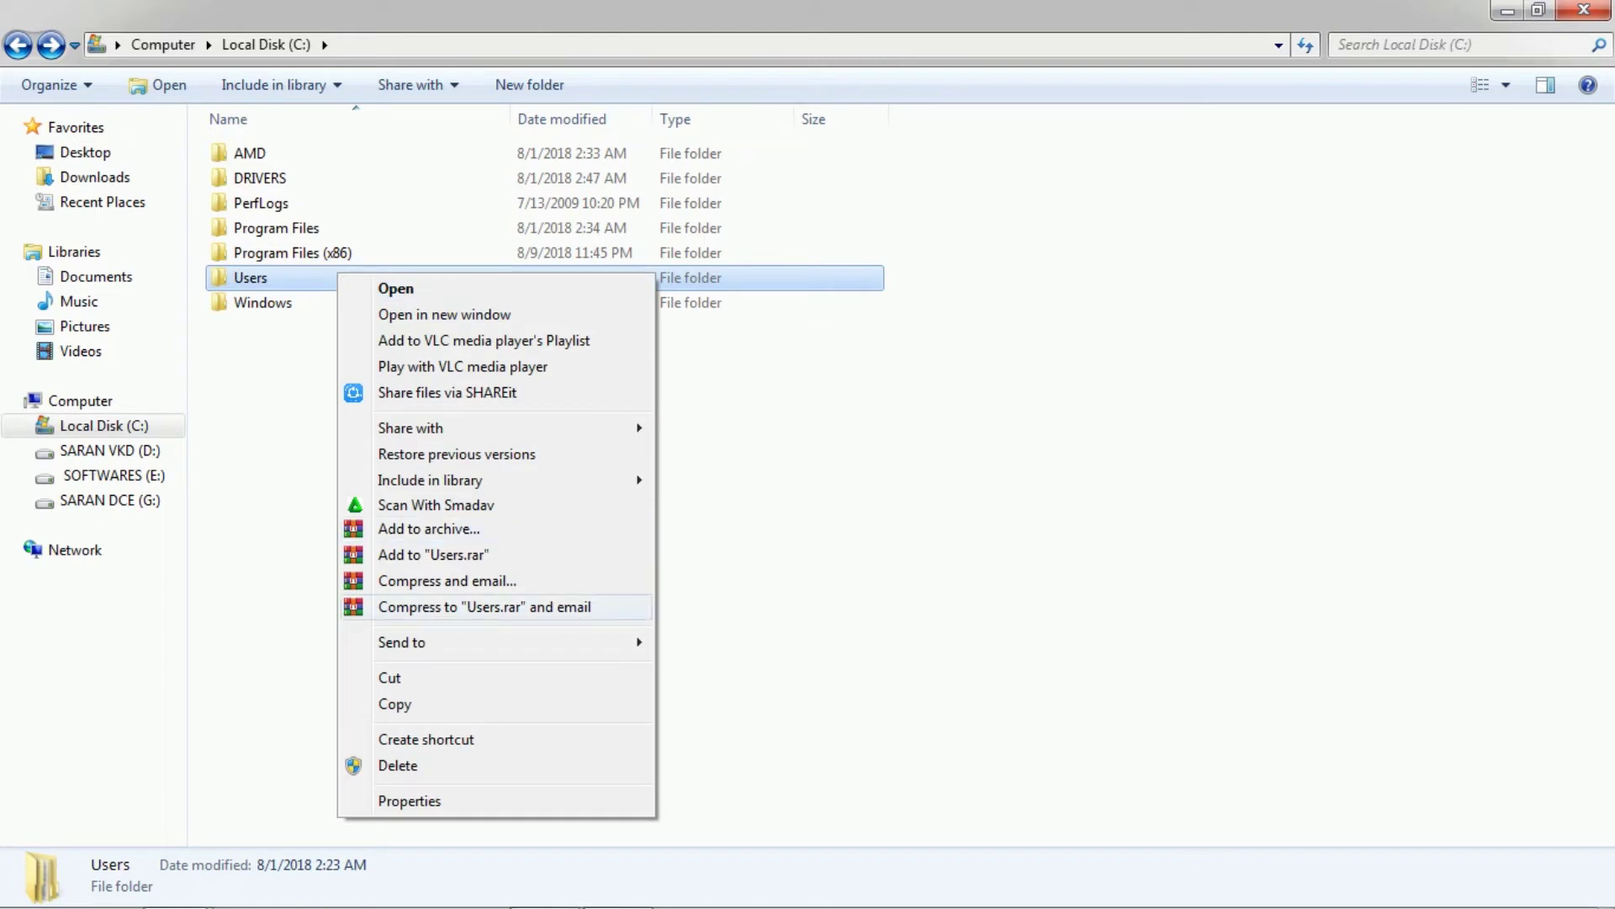
pyautogui.moveTo(438, 642)
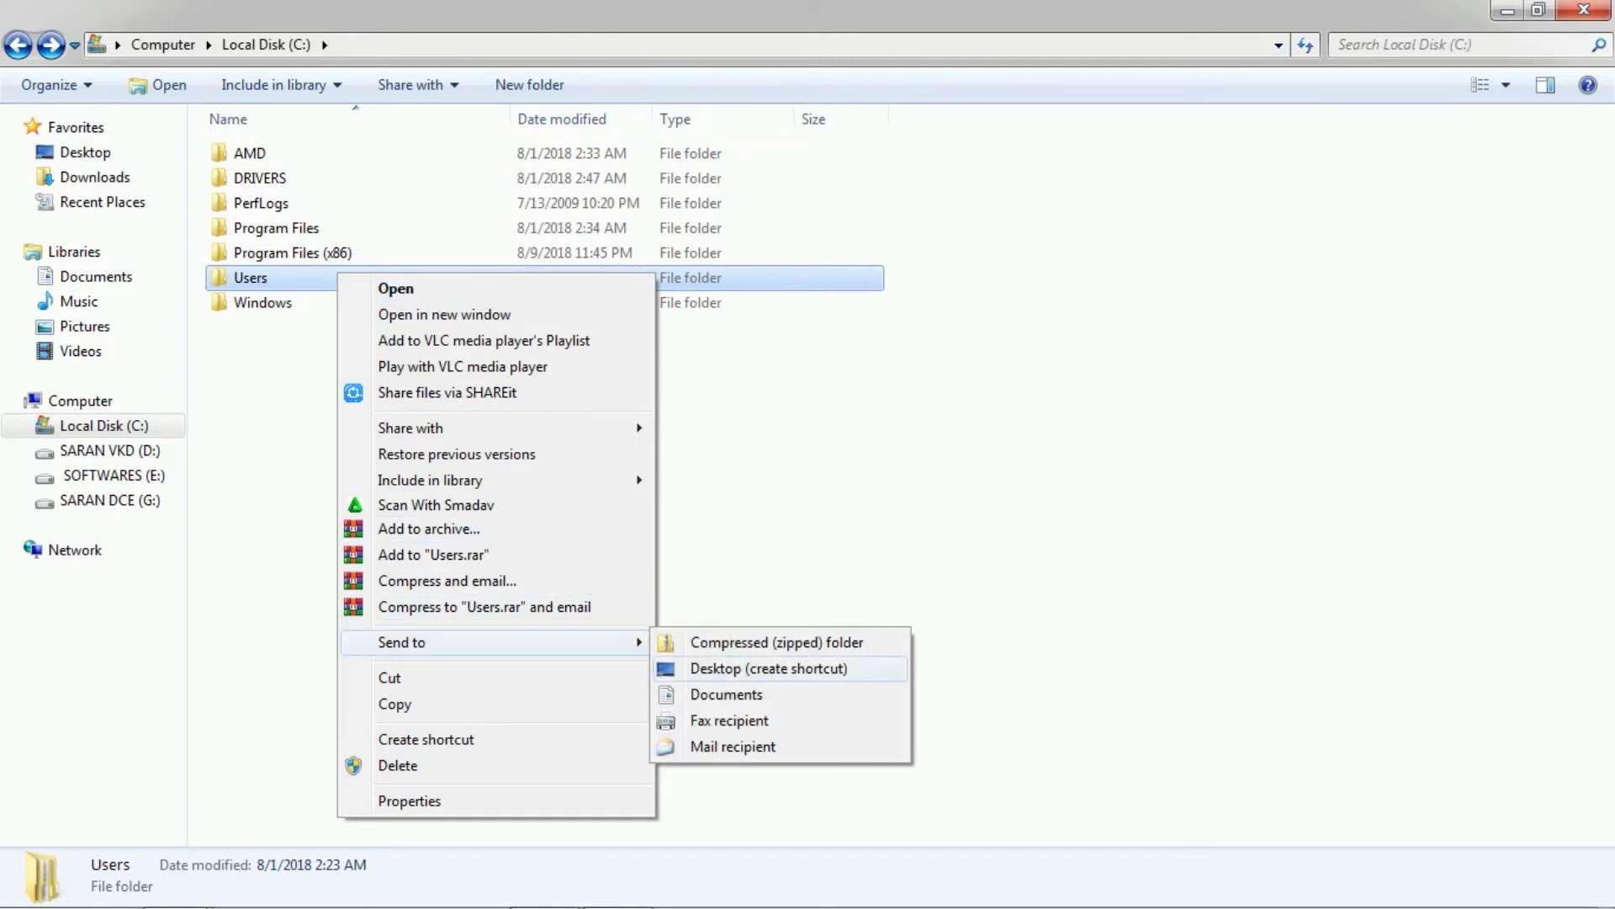
pyautogui.click(769, 669)
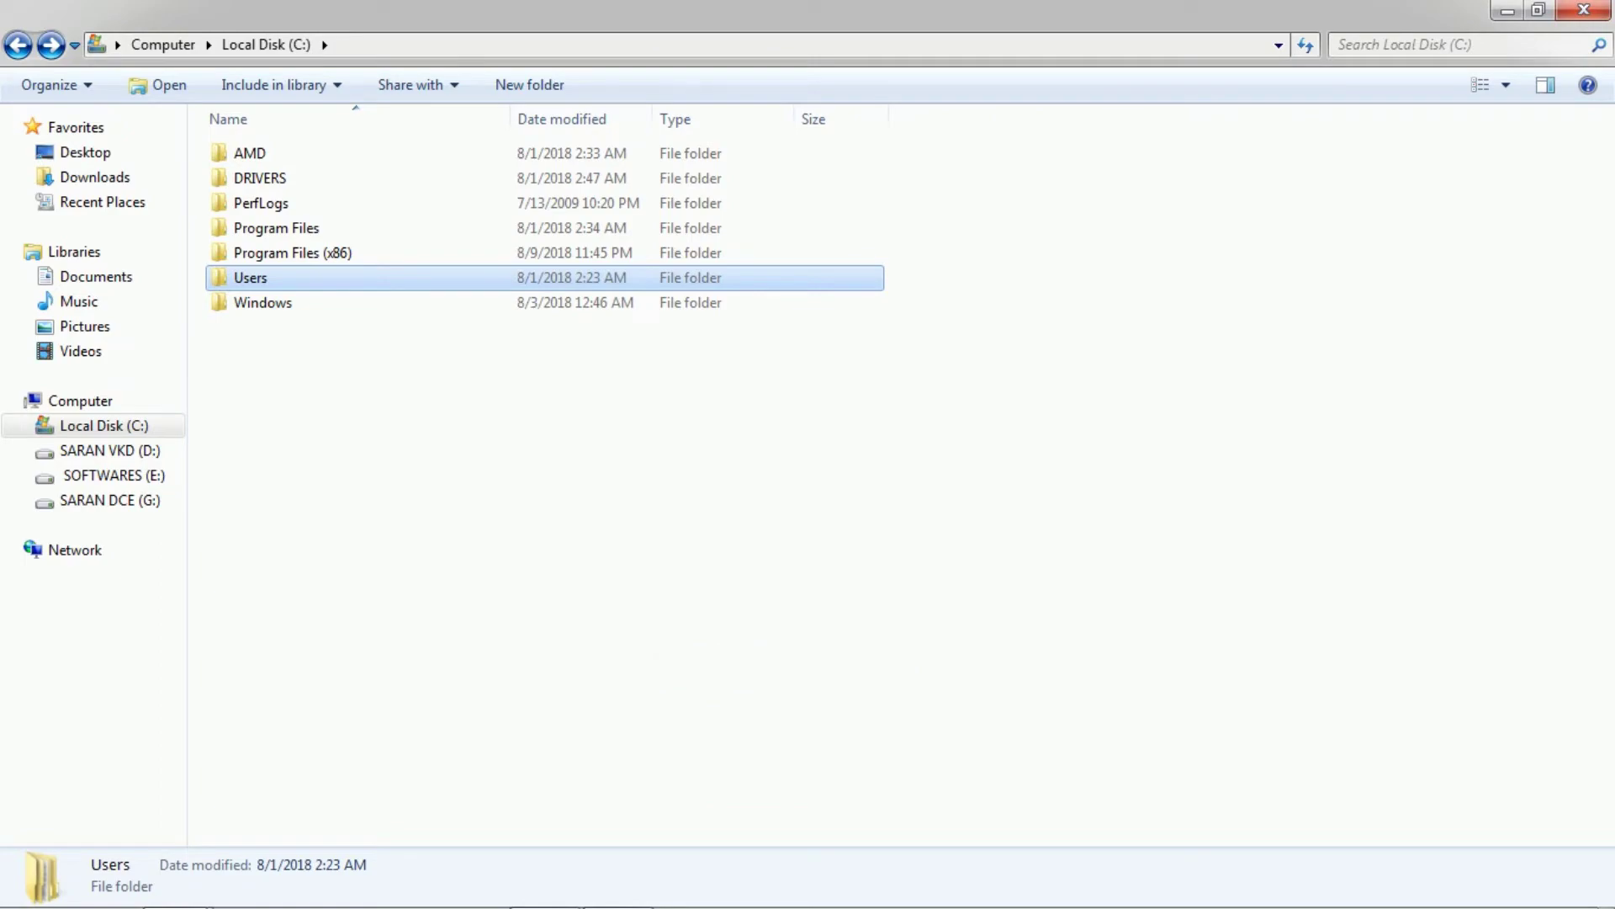
pyautogui.click(1507, 11)
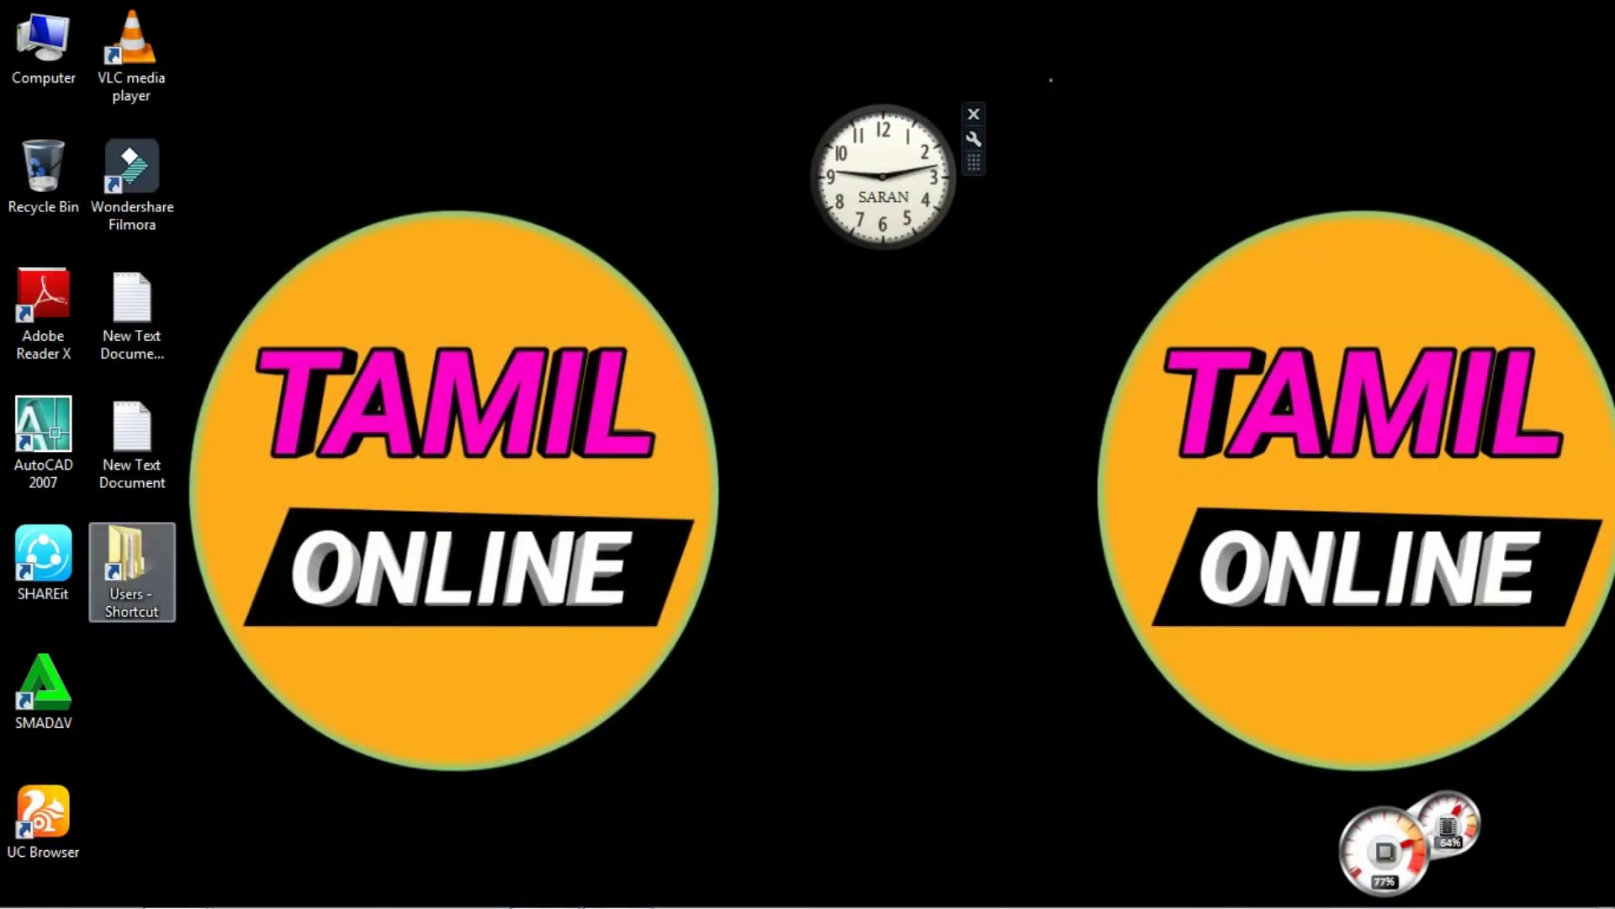
# - In the Users - Shortcut properties, set the Shortcut key to Ctrl+Alt+S and confirm
pyautogui.rightClick(122, 572)
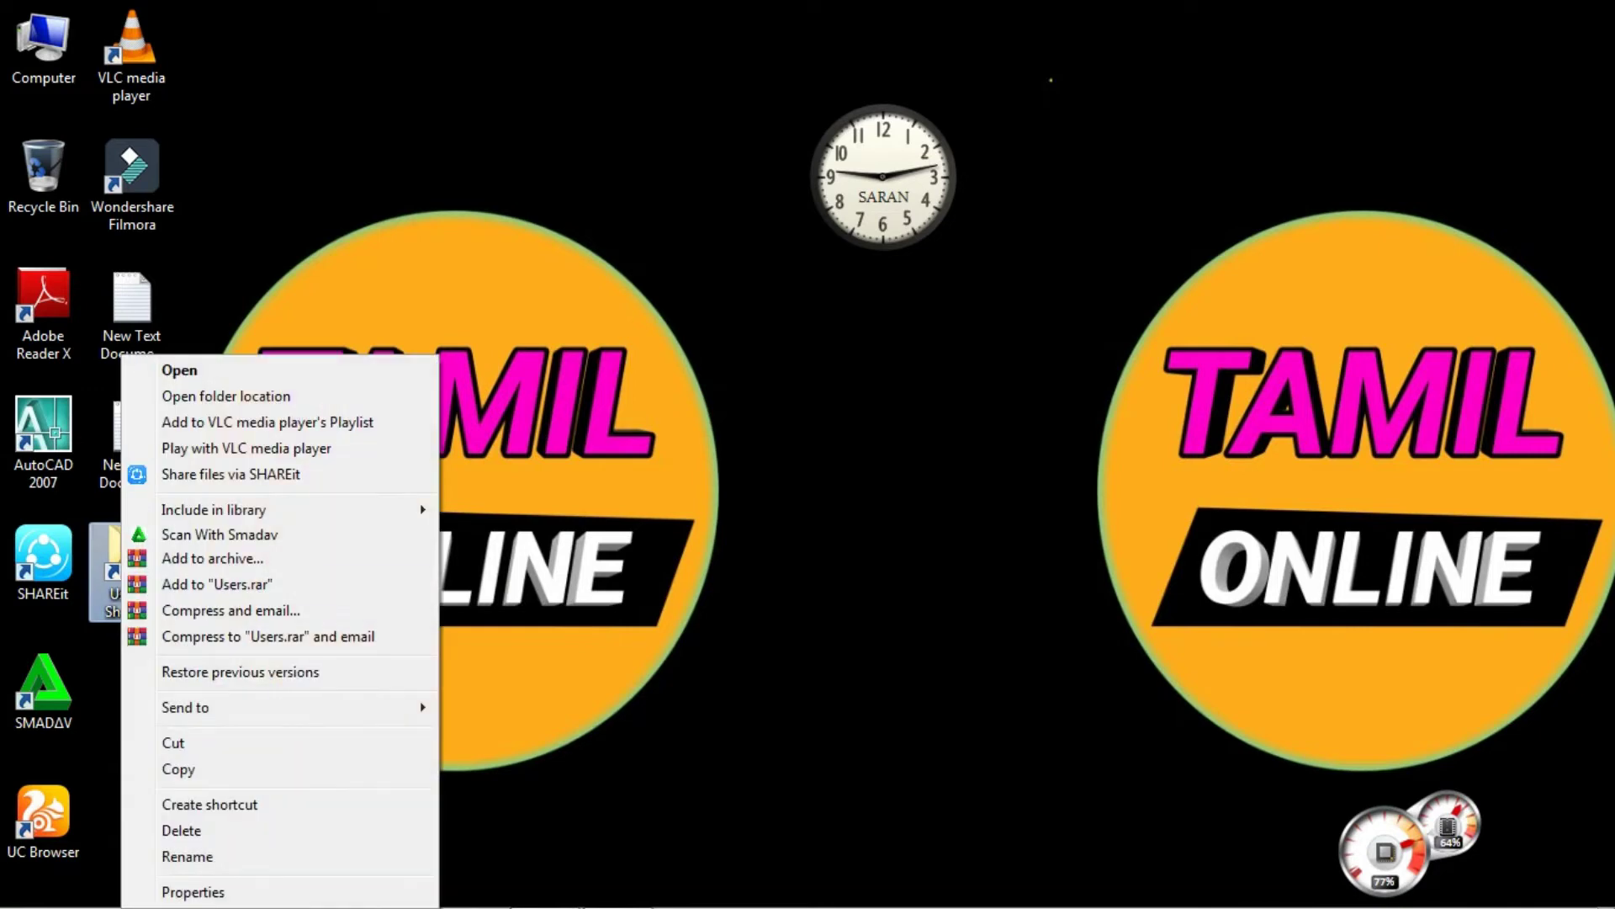
pyautogui.press('Return')
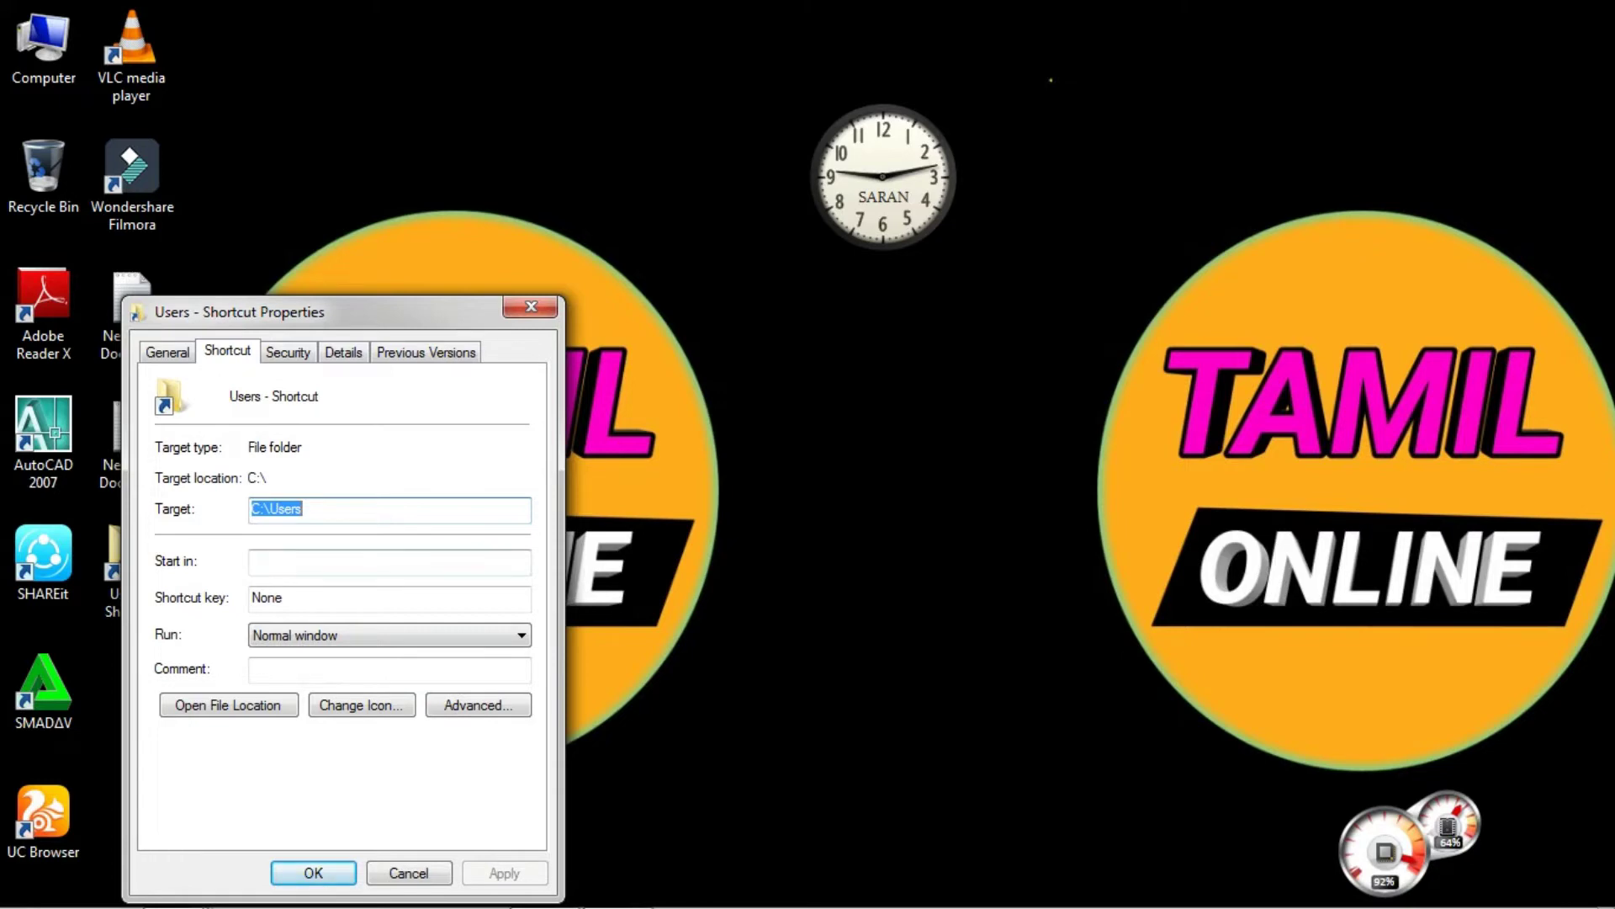
pyautogui.click(336, 598)
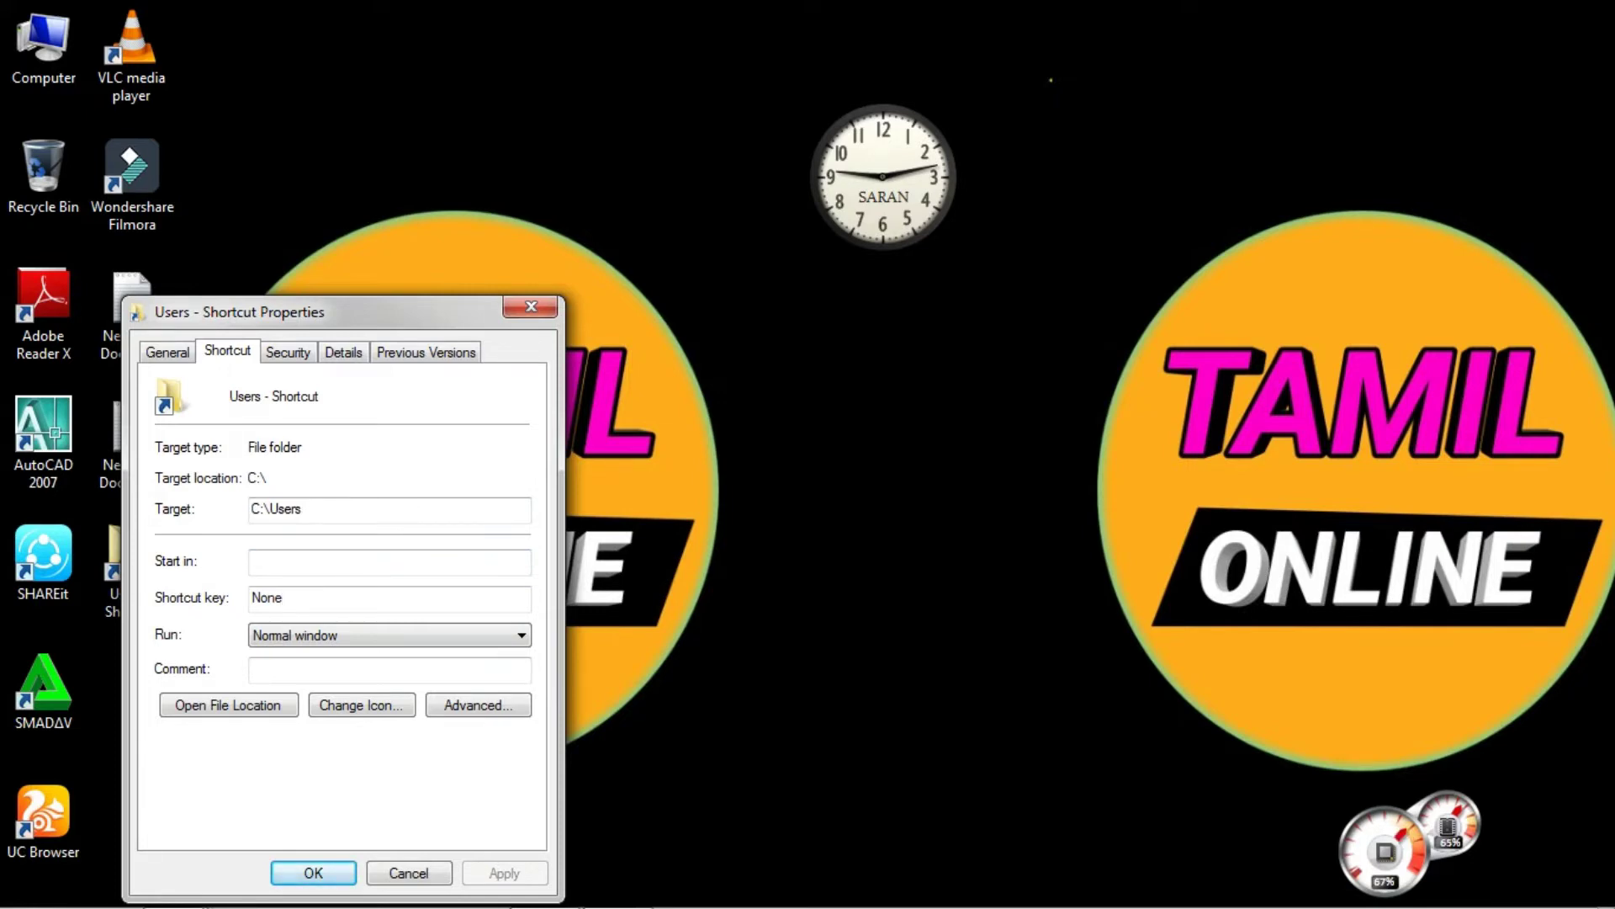
pyautogui.hotkey('ctrl', 'alt', 't')
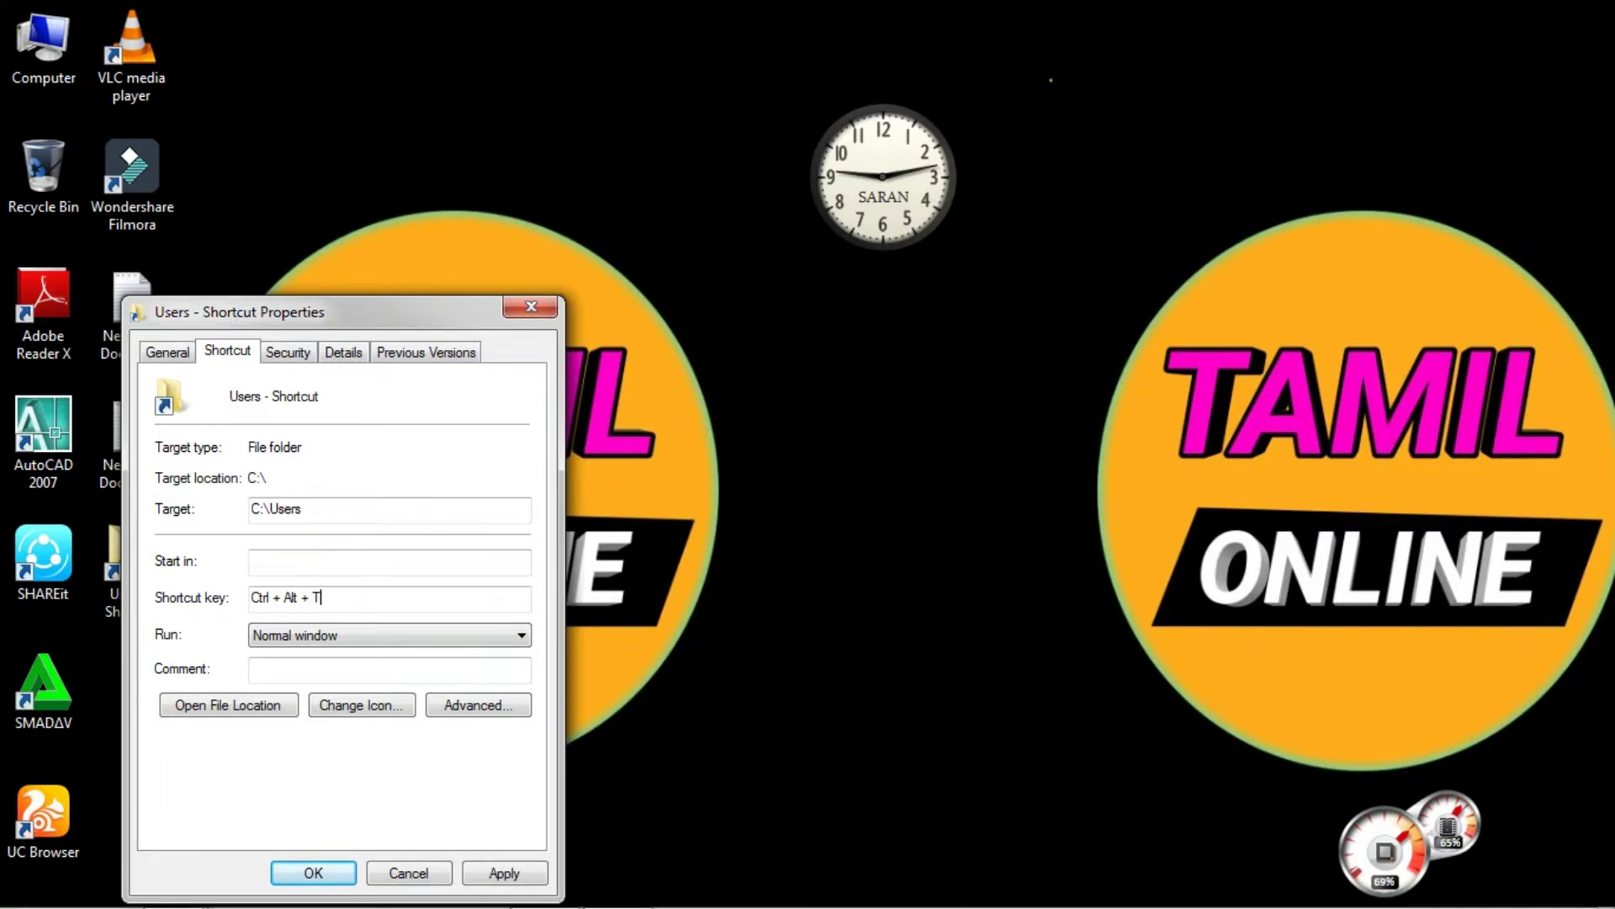
pyautogui.press('BackSpace')
pyautogui.hotkey('ctrl', 'alt', 'w')
pyautogui.press('BackSpace')
pyautogui.hotkey('ctrl', 'alt', 'c')
pyautogui.press('BackSpace')
pyautogui.hotkey('ctrl', 'alt', 'n')
pyautogui.press('BackSpace')
pyautogui.hotkey('ctrl', 'alt', 's')
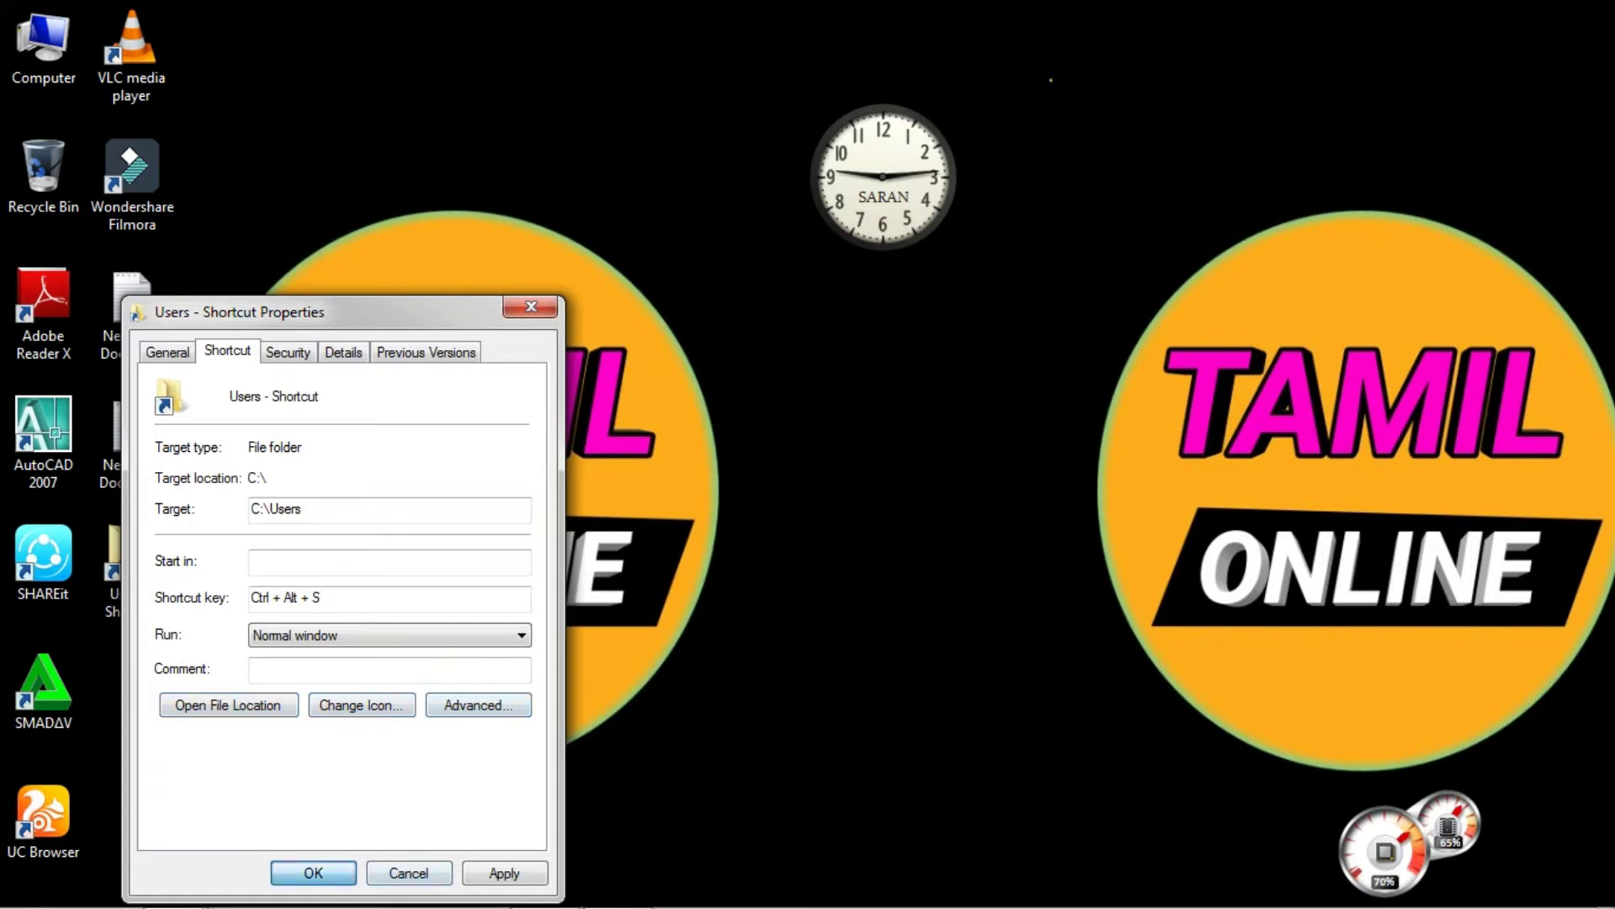
pyautogui.press('Return')
pyautogui.rightClick(501, 381)
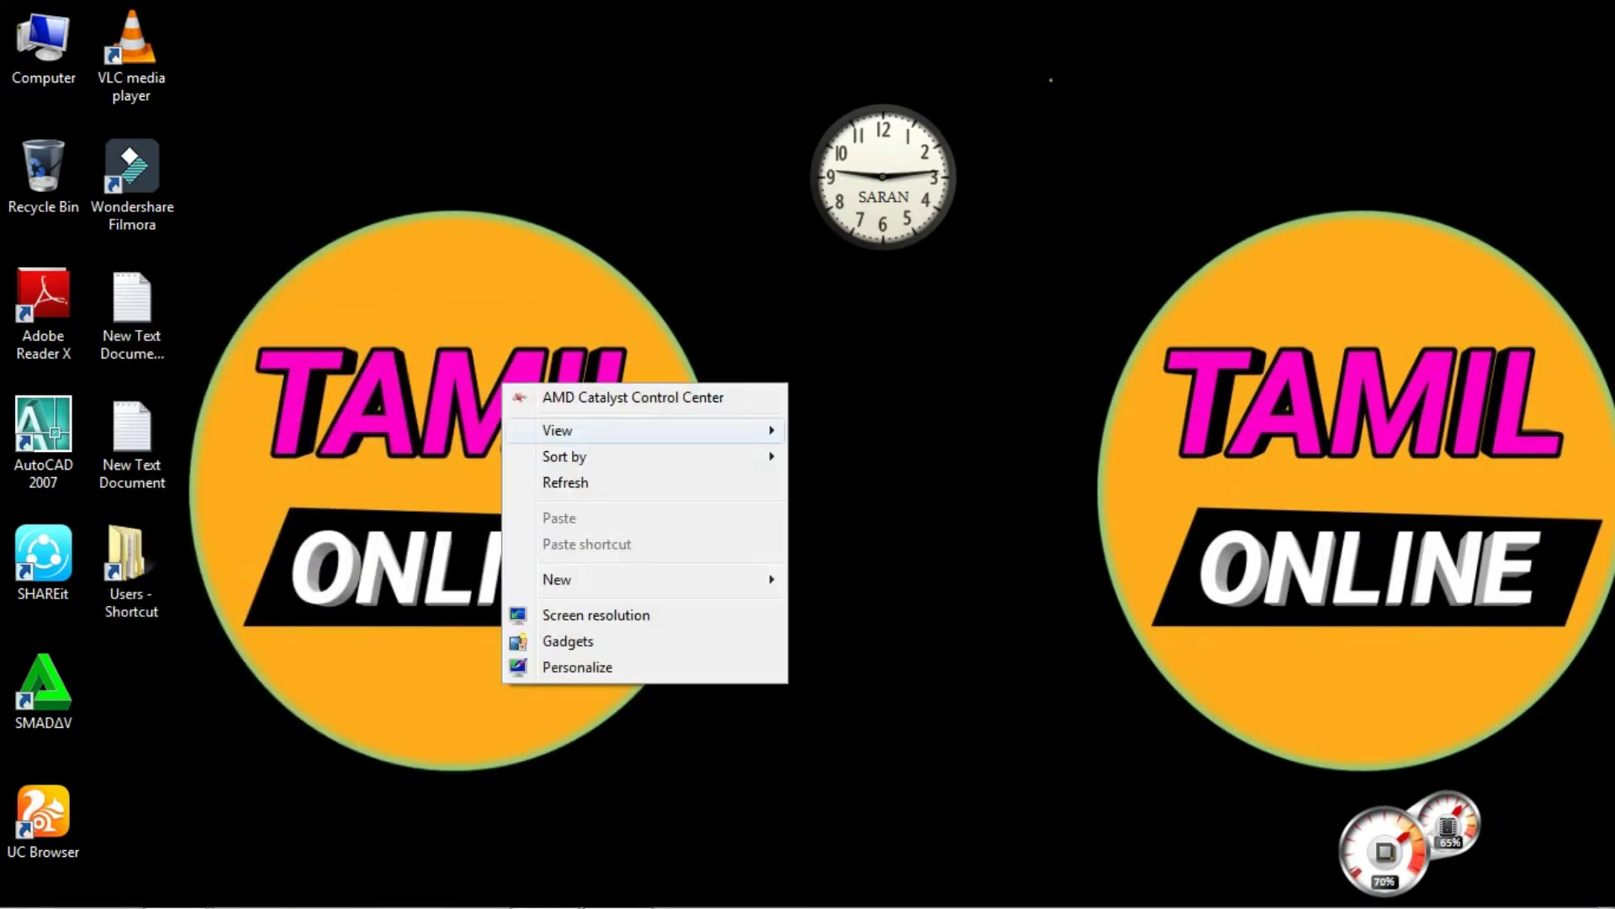
pyautogui.click(547, 480)
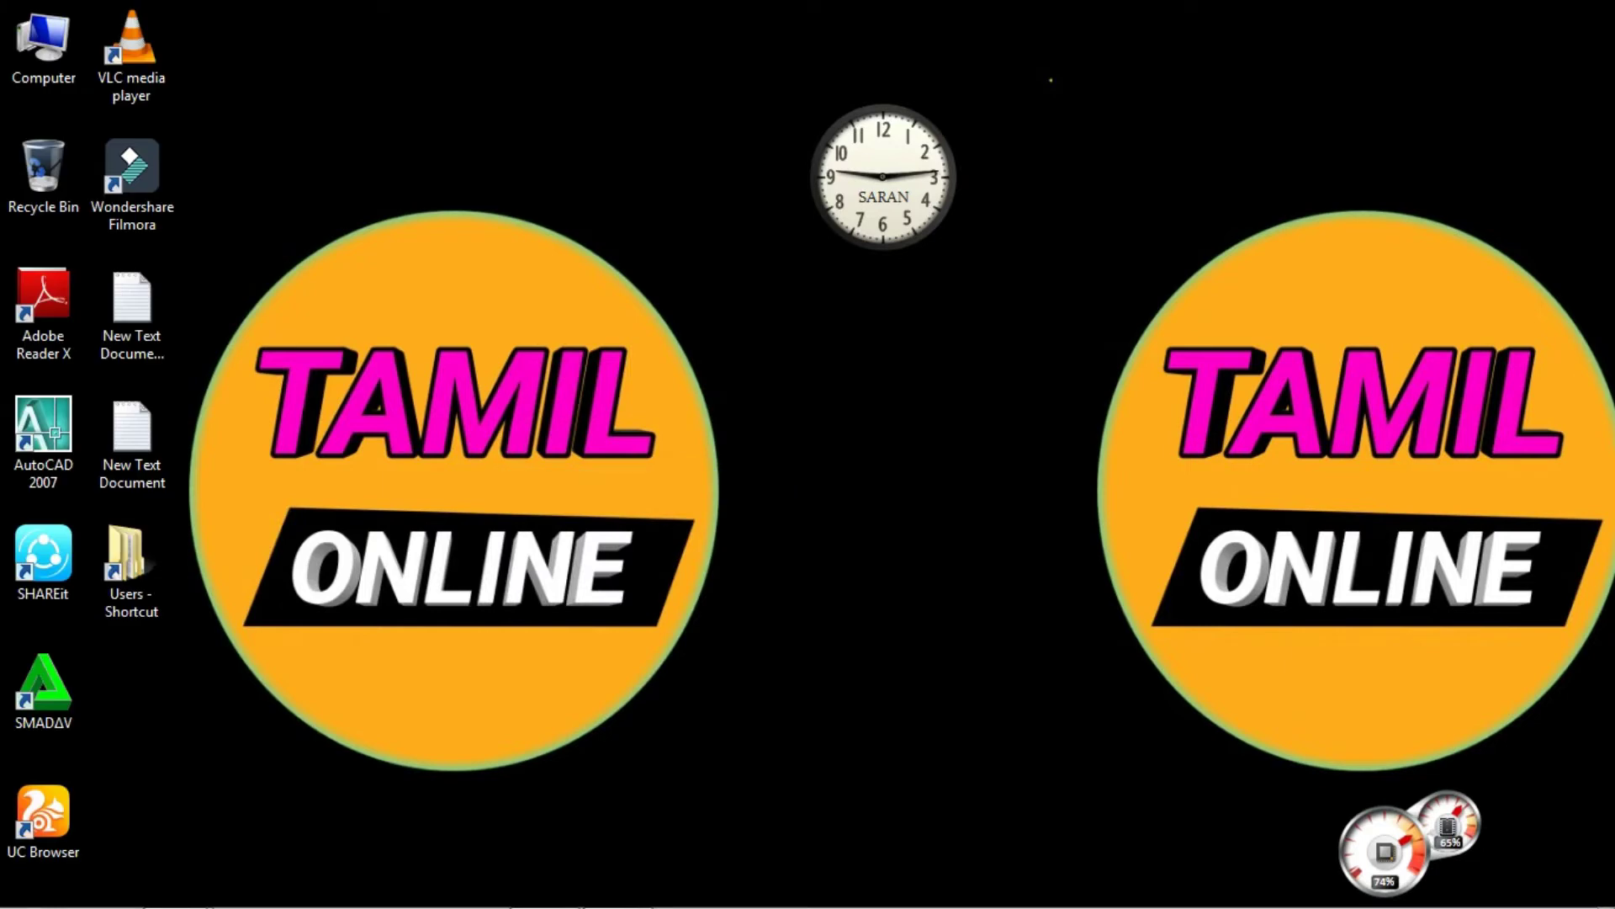
pyautogui.moveTo(808, 907)
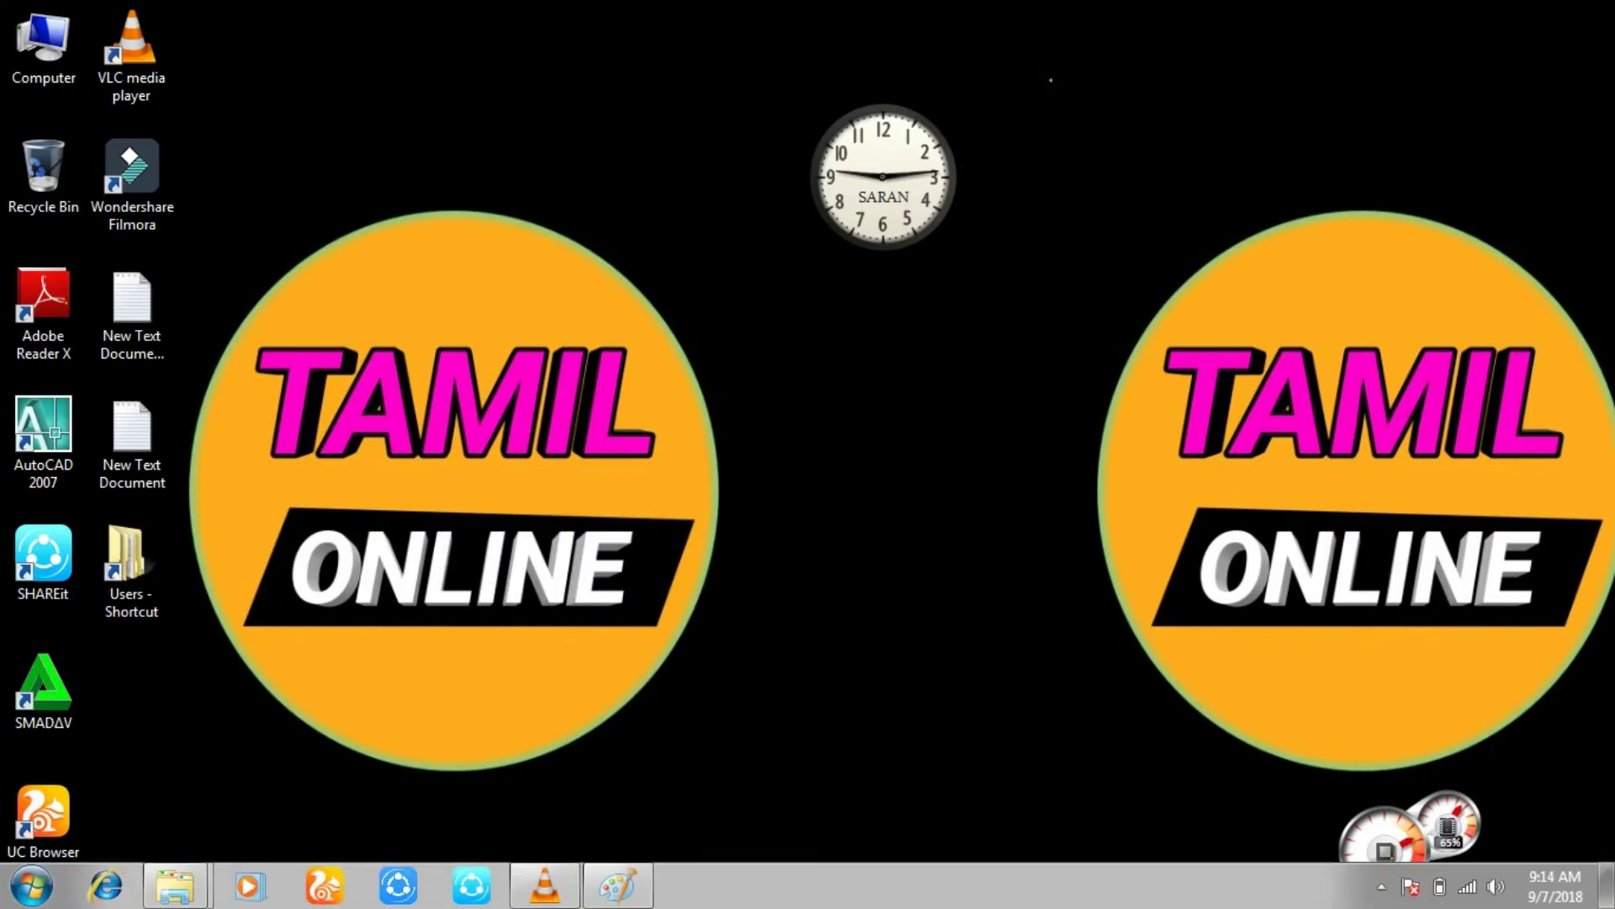
pyautogui.click(175, 886)
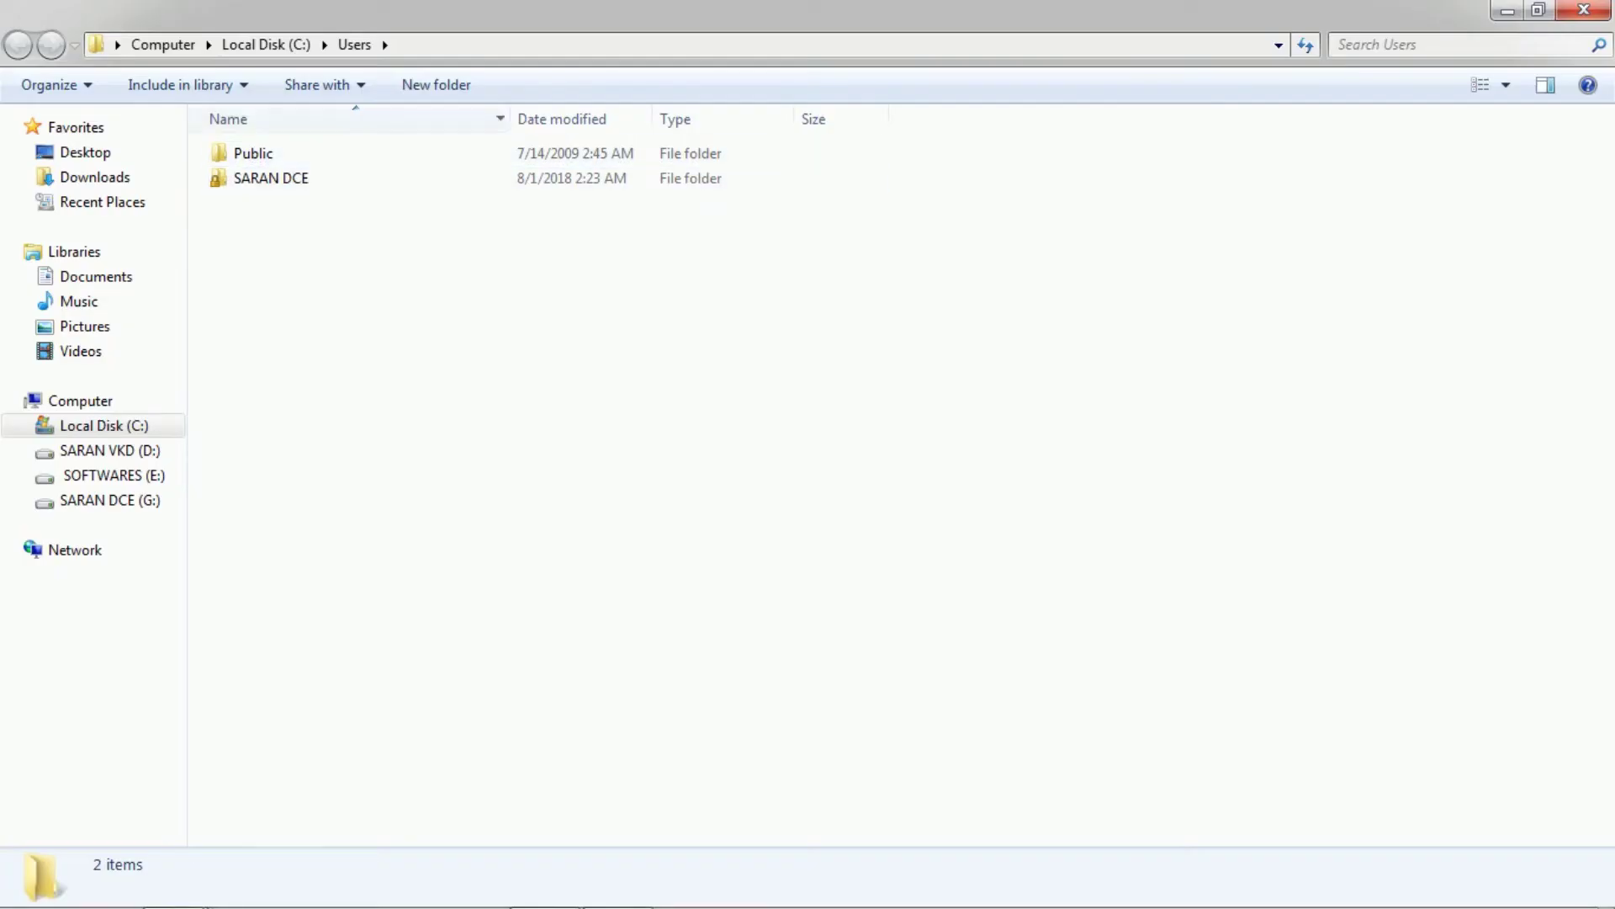
pyautogui.click(1583, 9)
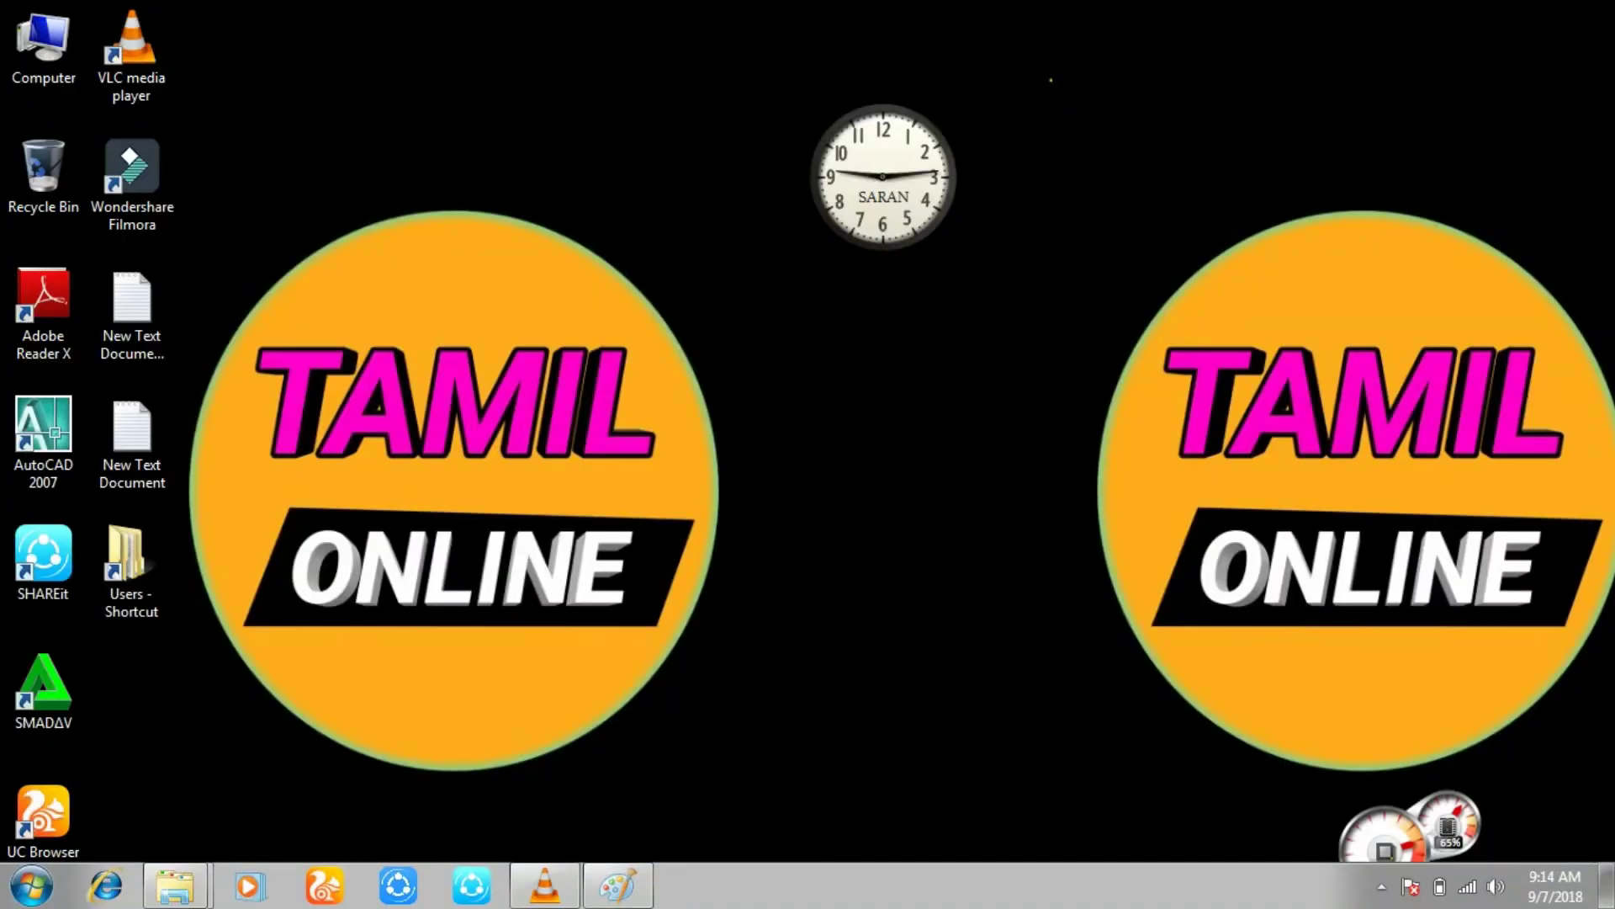
pyautogui.doubleClick(131, 557)
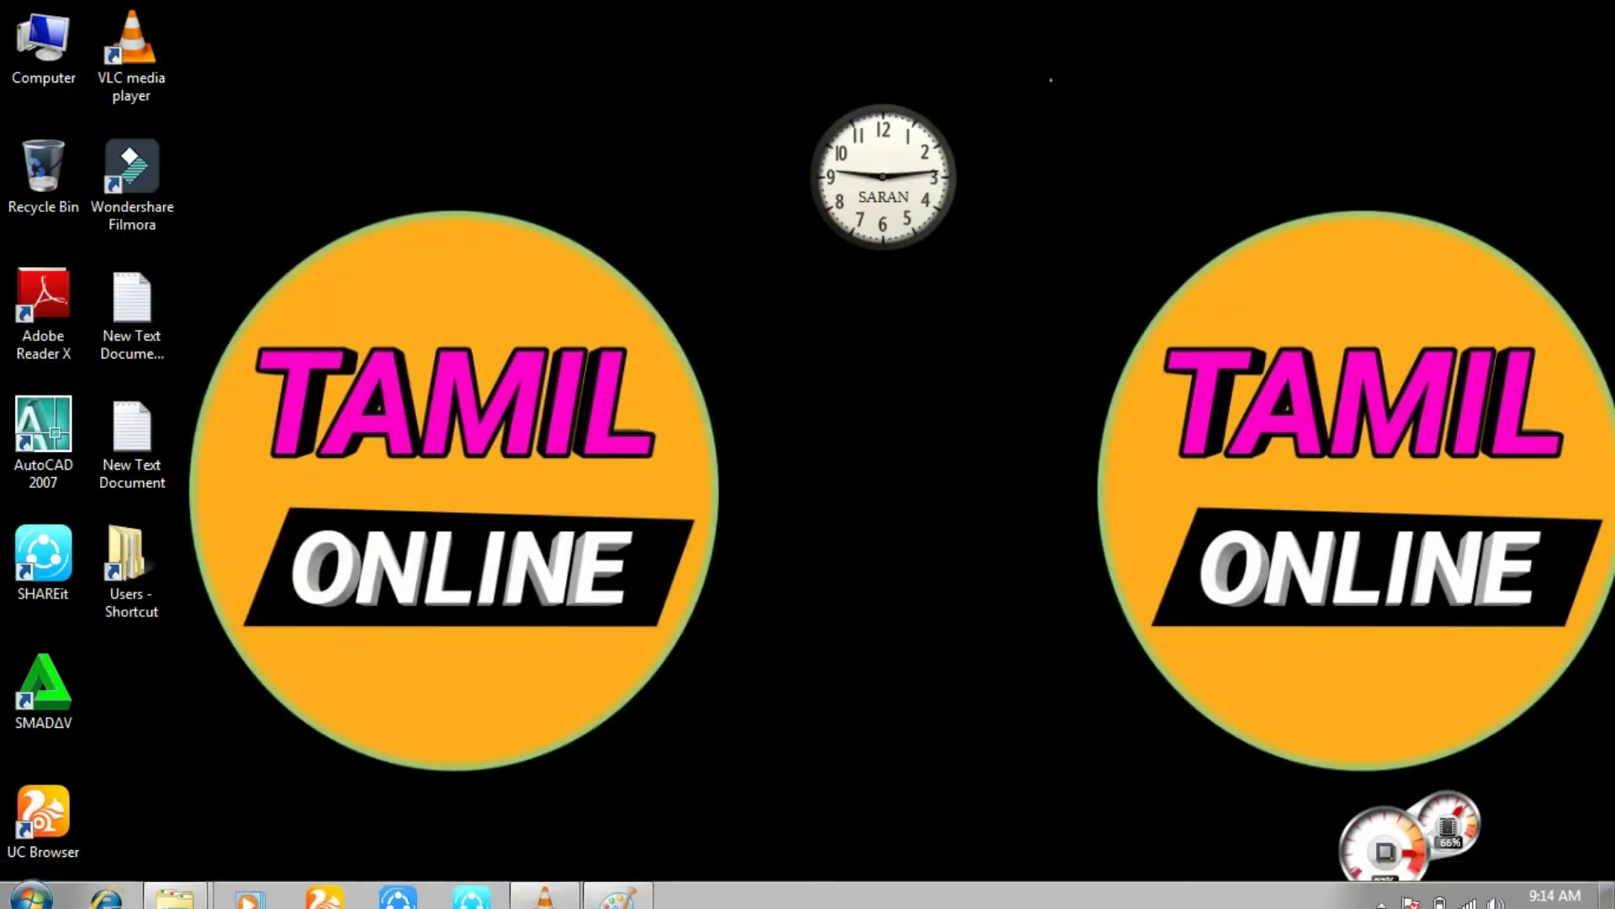
pyautogui.click(1584, 9)
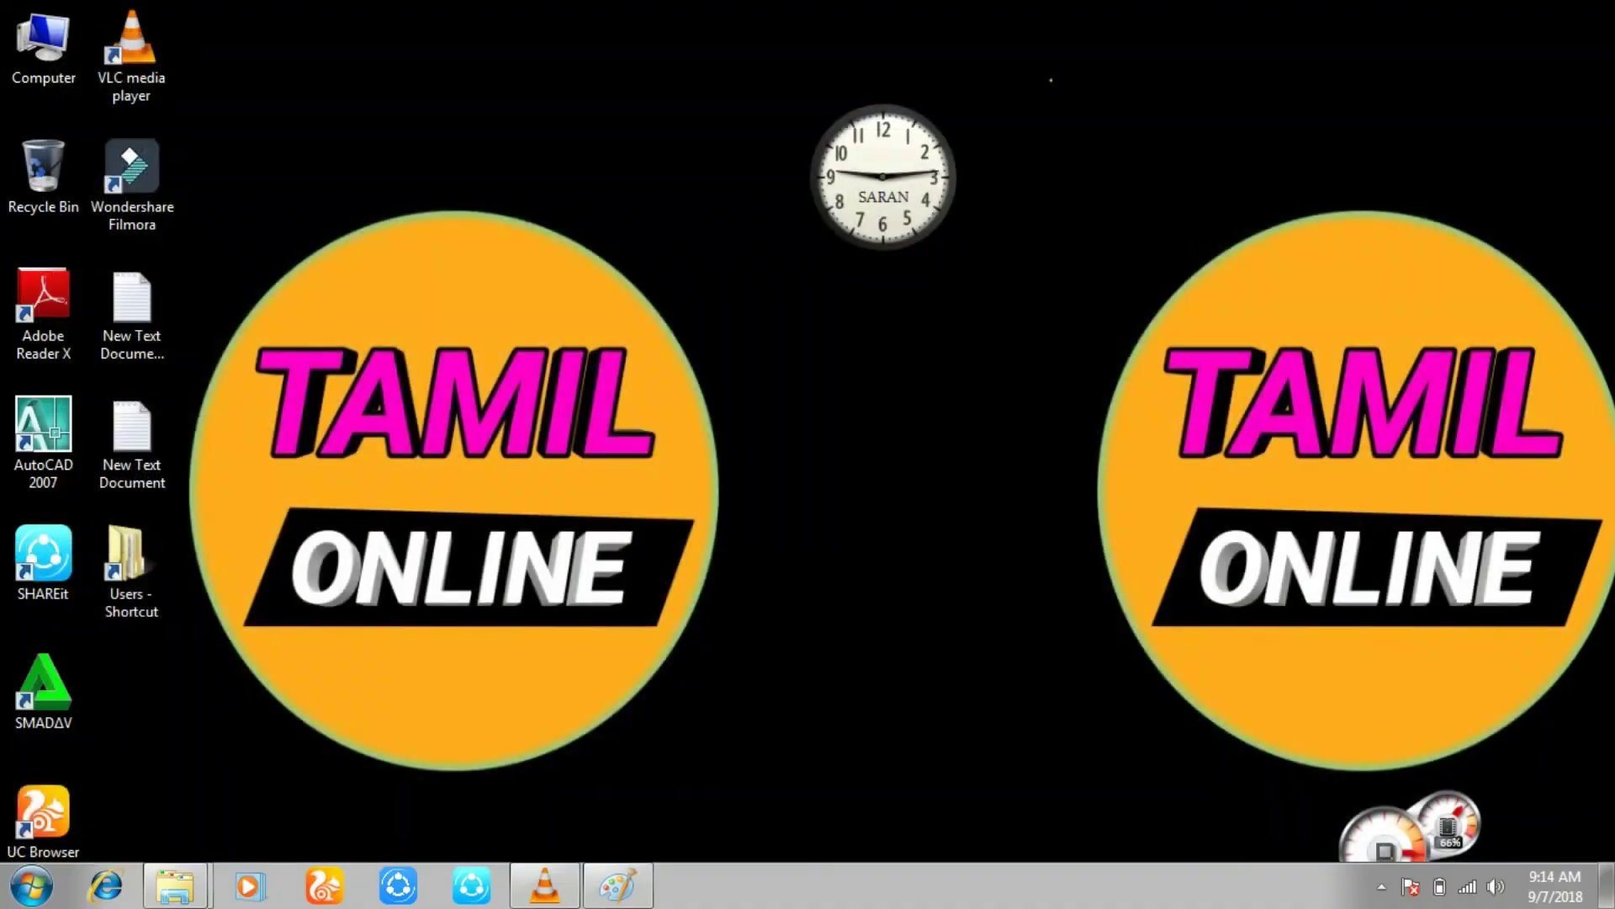
pyautogui.rightClick(127, 565)
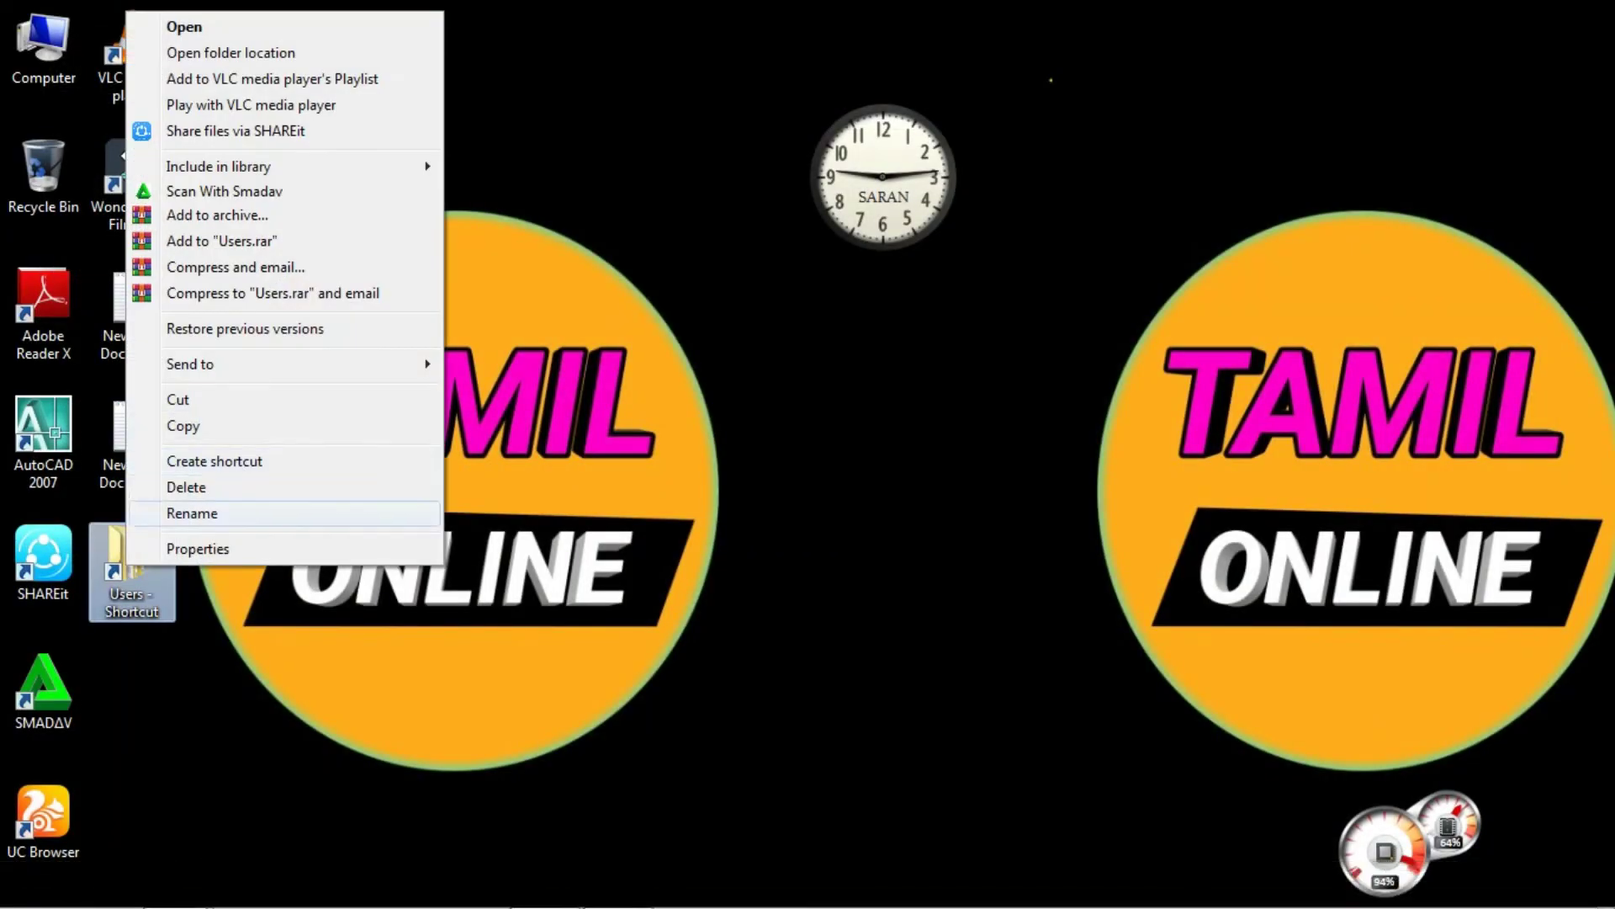
pyautogui.click(190, 486)
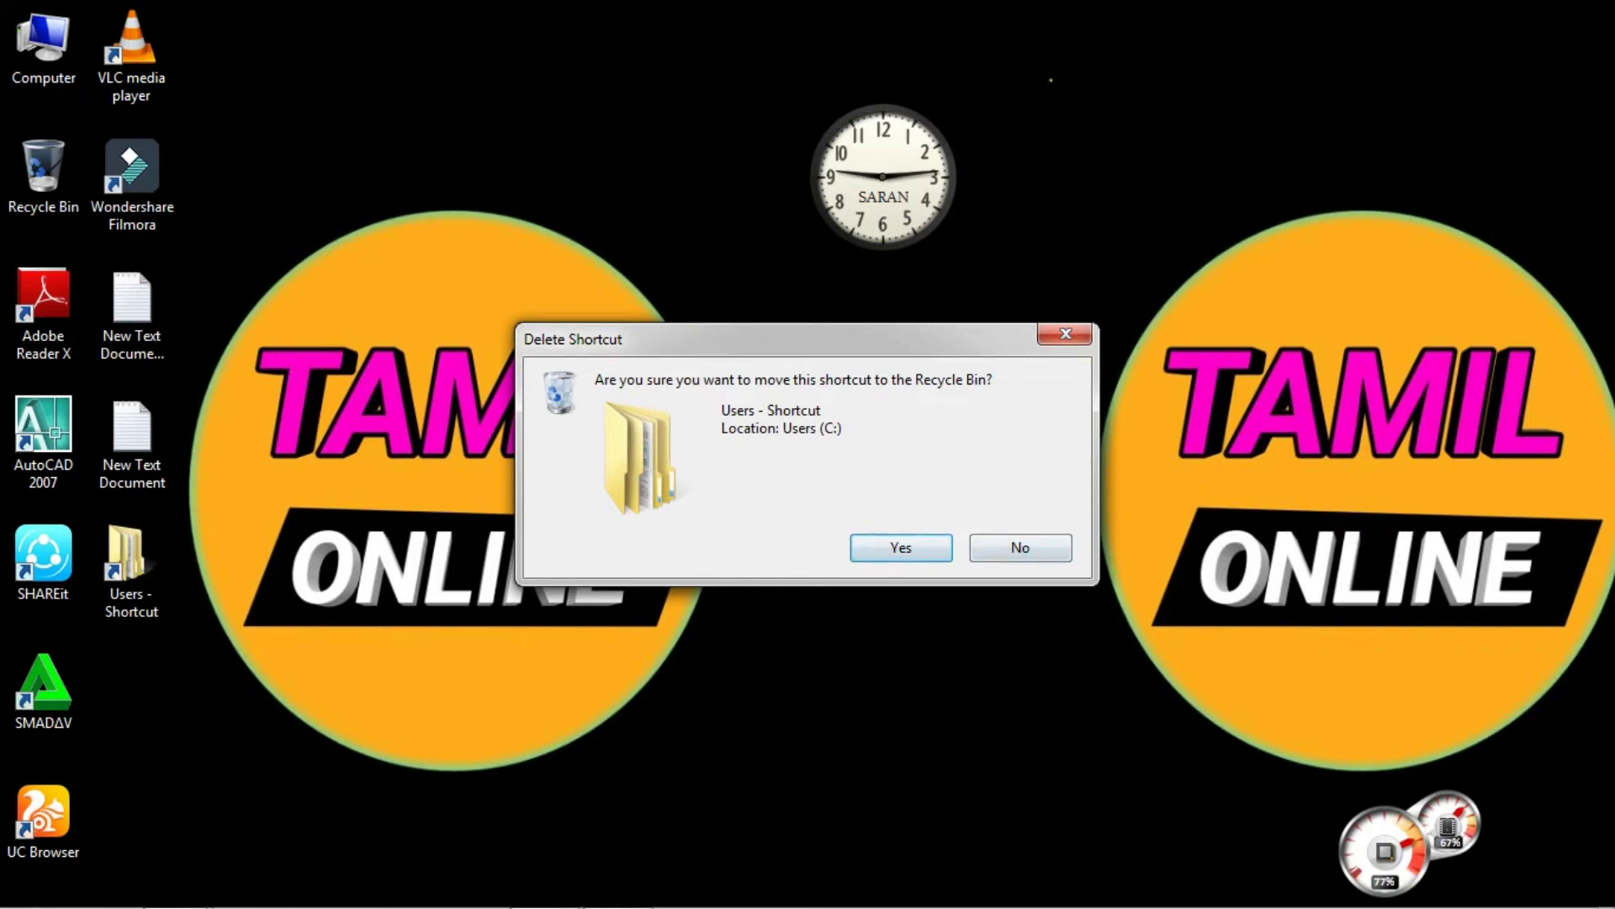
pyautogui.click(1020, 547)
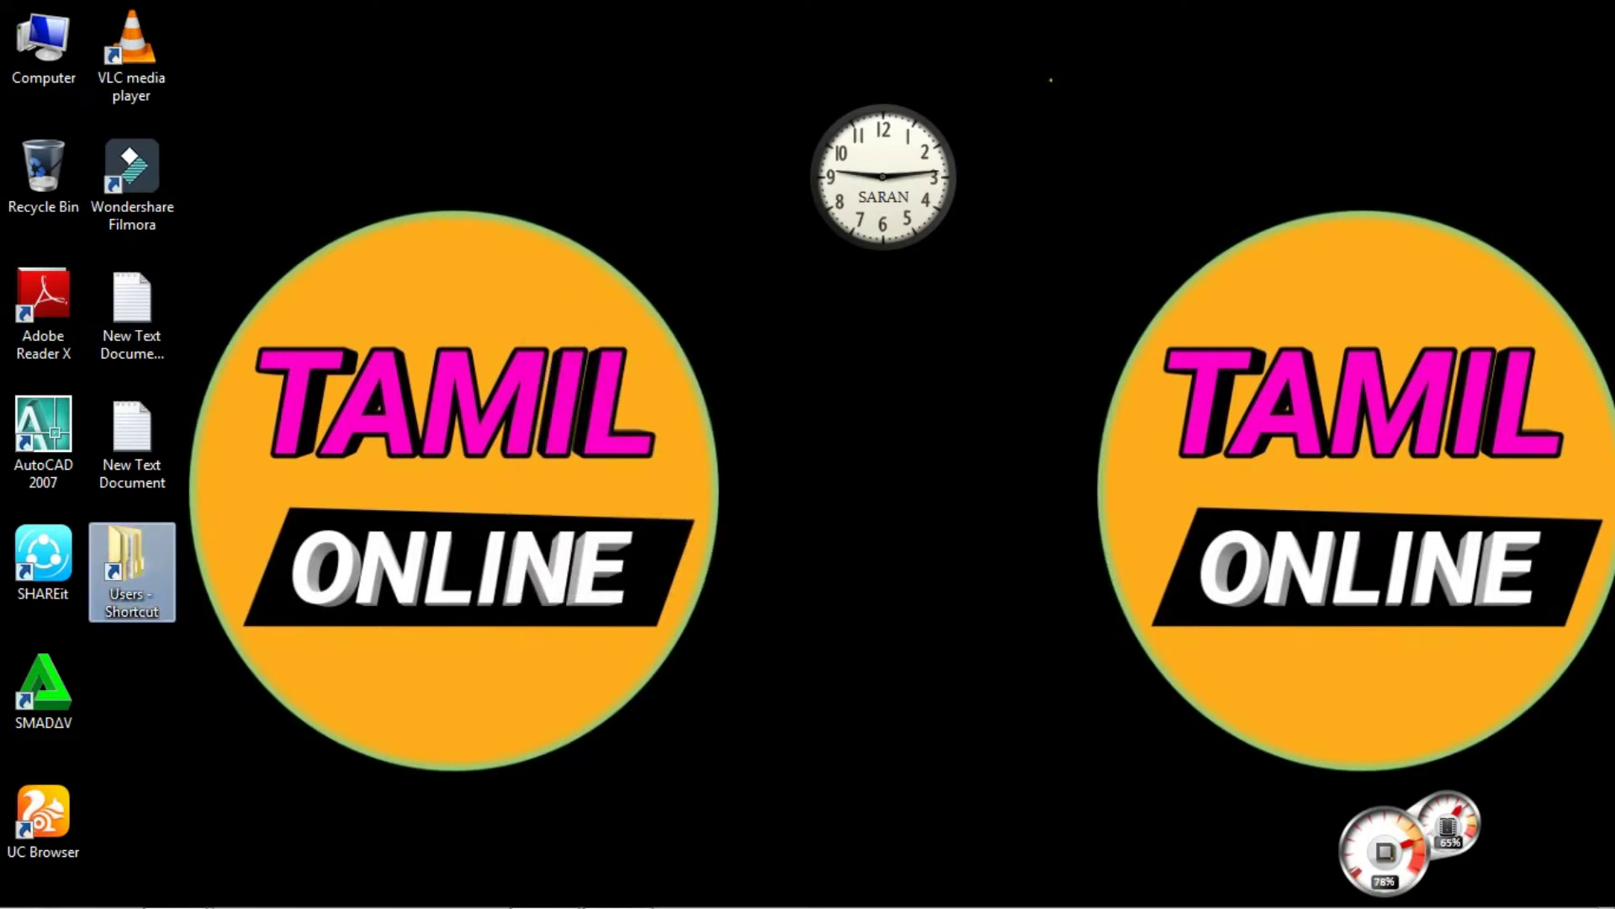
# - Tick the Hidden attribute on the General page of the Users - Shortcut properties
pyautogui.rightClick(154, 594)
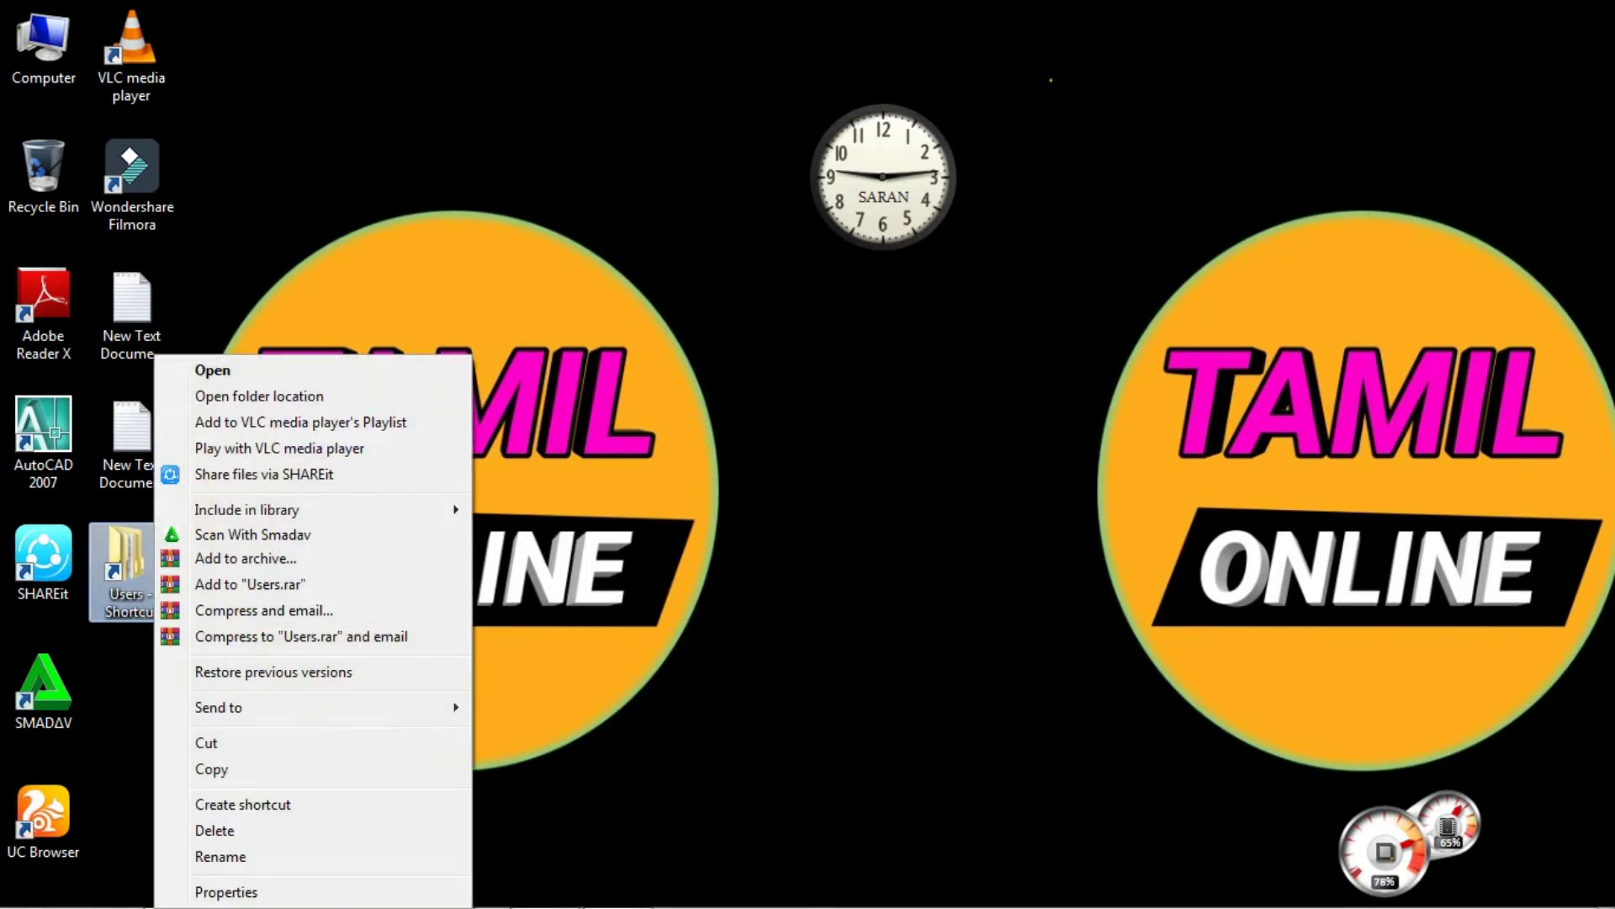
pyautogui.click(226, 892)
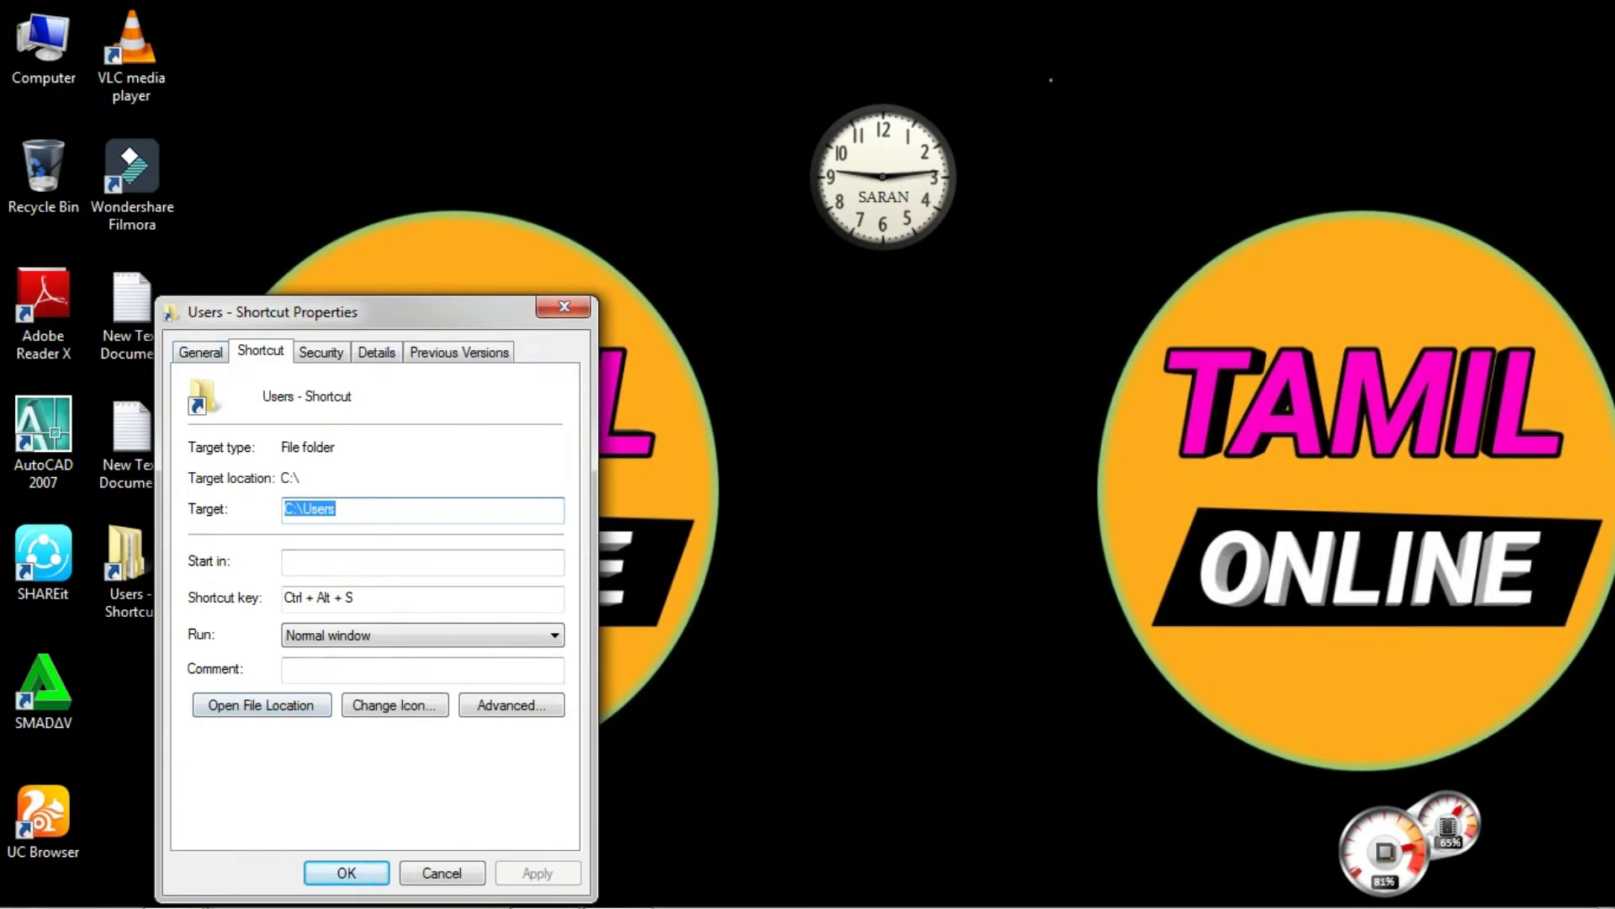
pyautogui.click(200, 351)
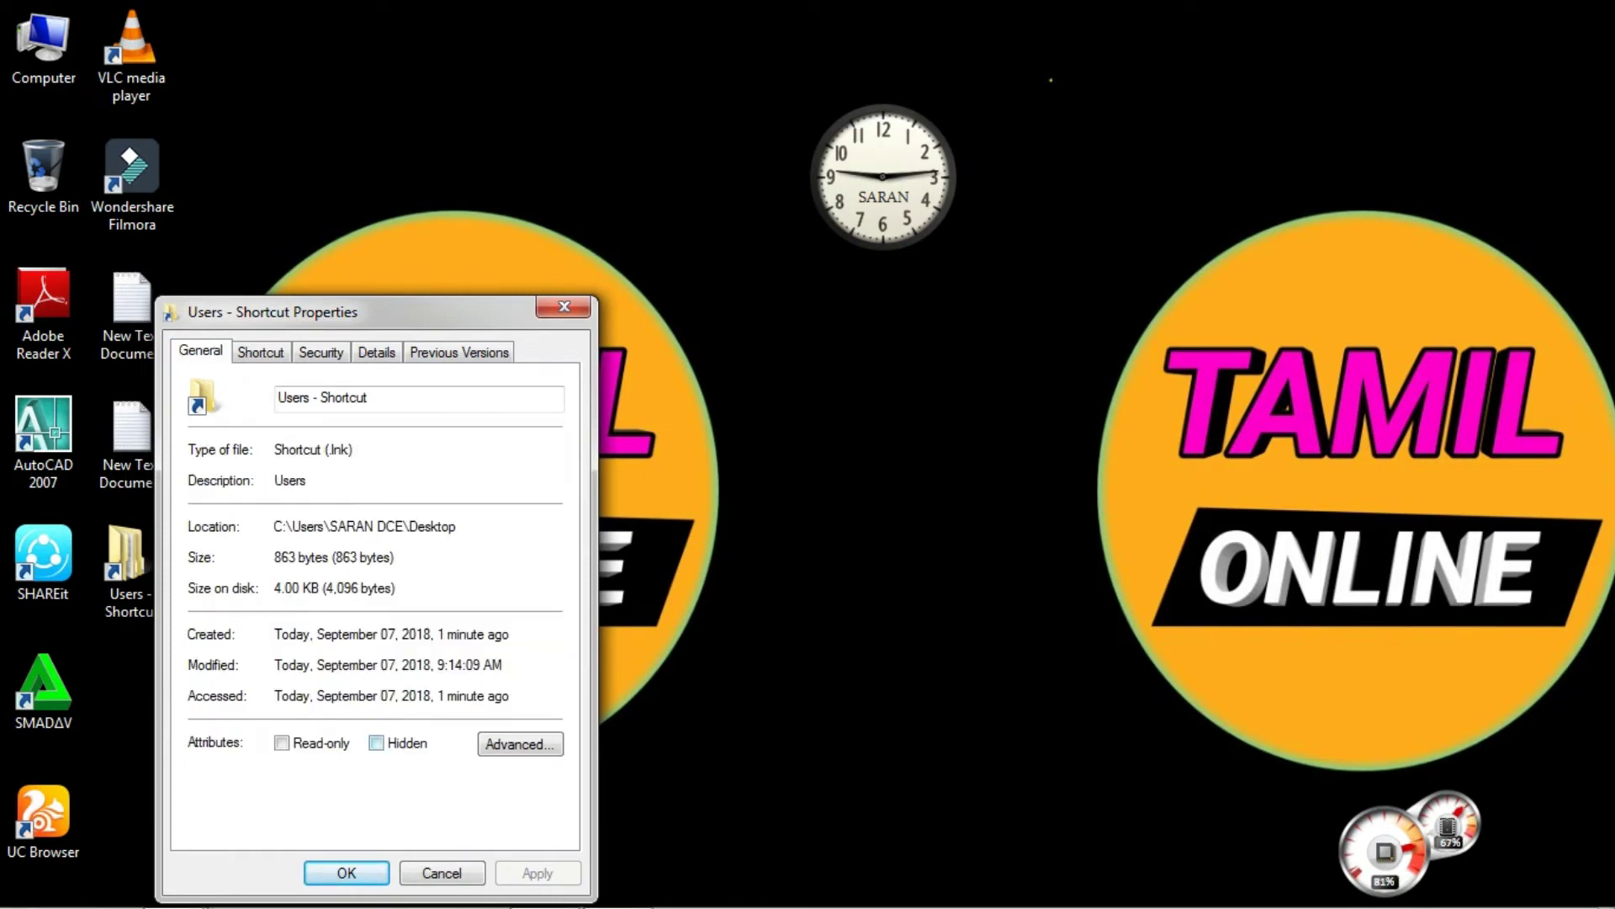
pyautogui.click(376, 742)
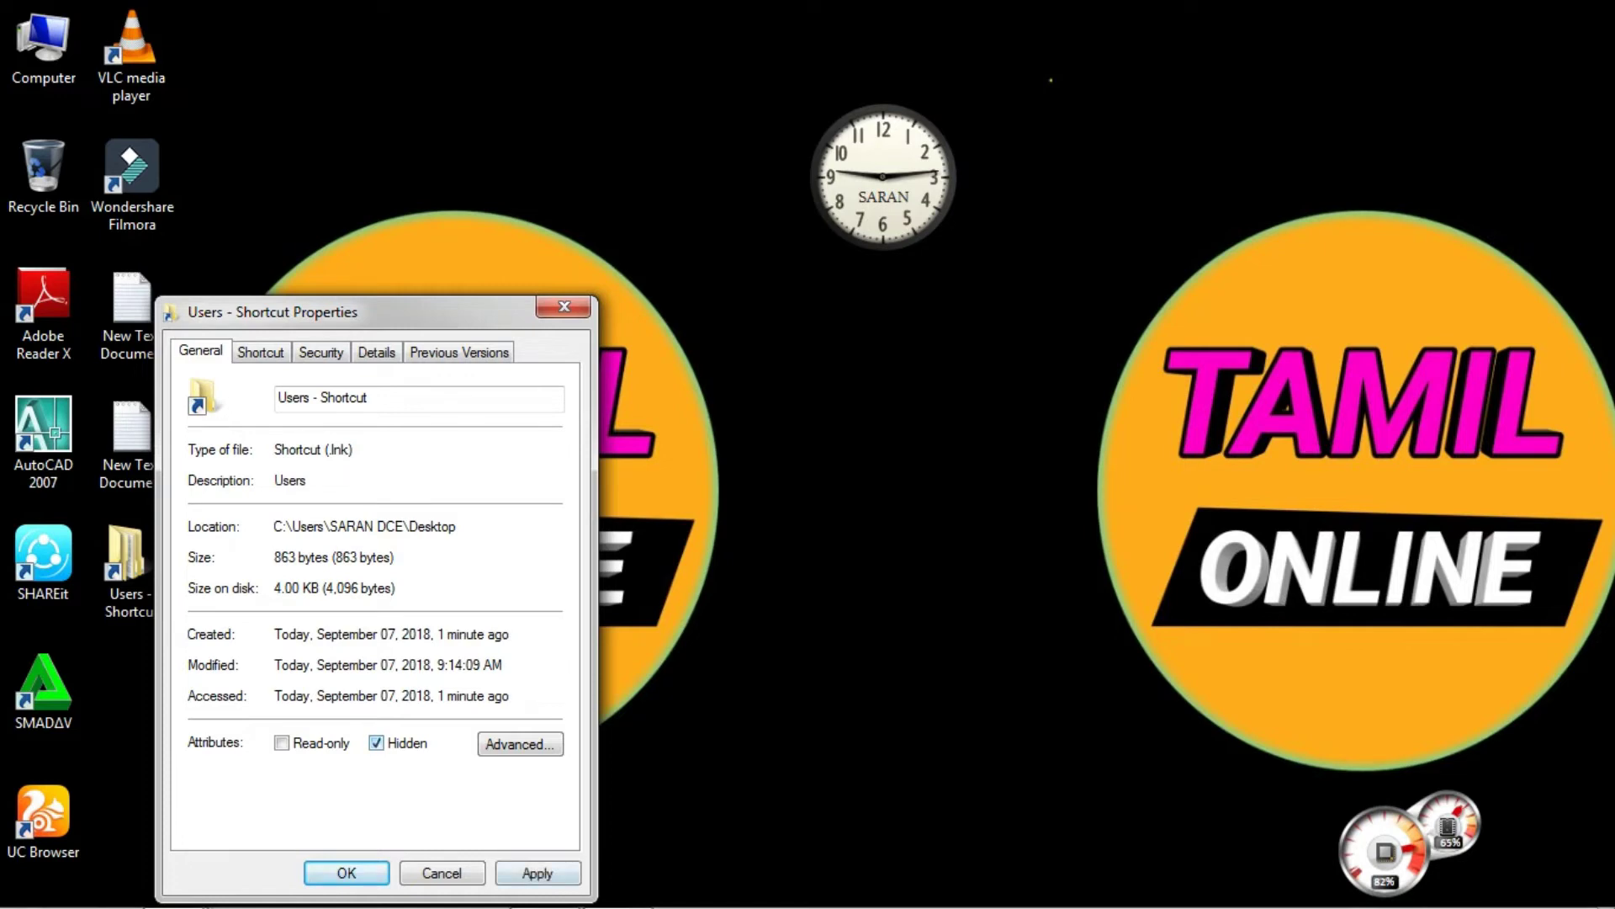